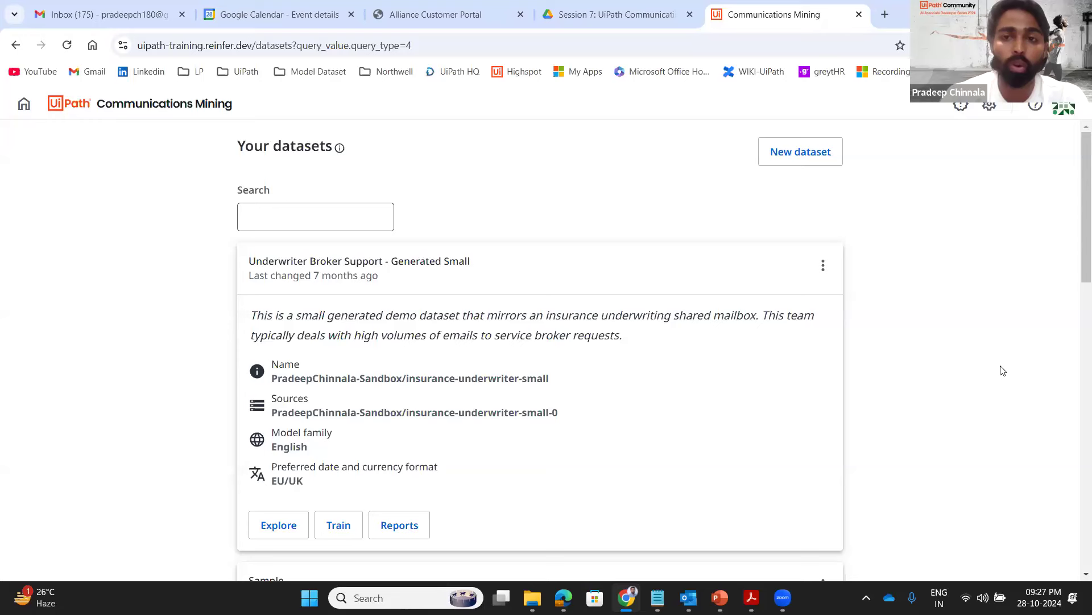
Start a new source from the administration page in the sandbox project and title it Test_Source
{"action": "left_click", "coordinate": [811, 156]}
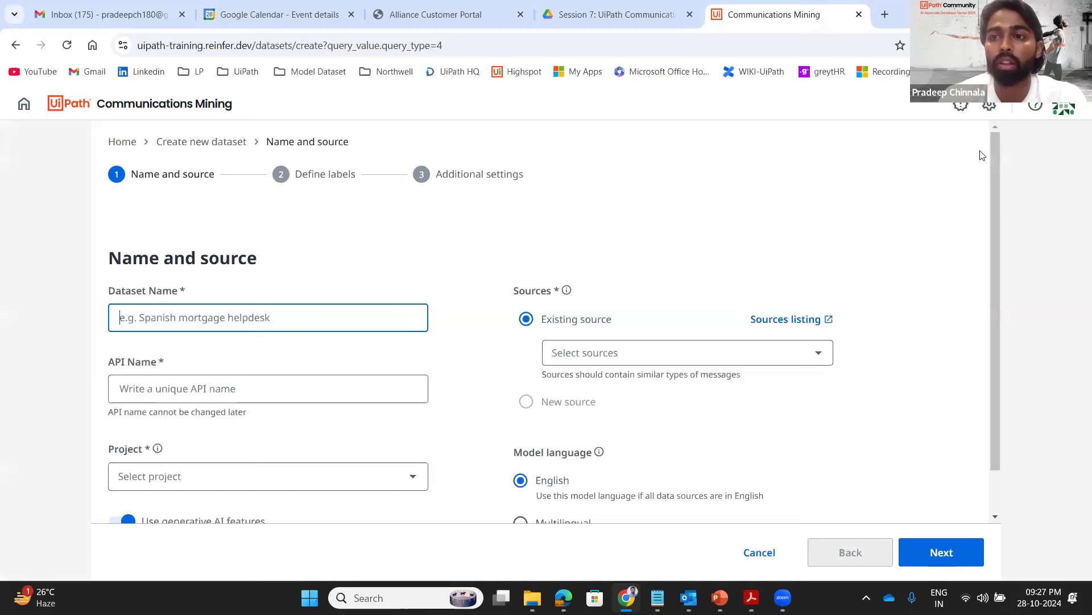
{"action": "left_click", "coordinate": [990, 105]}
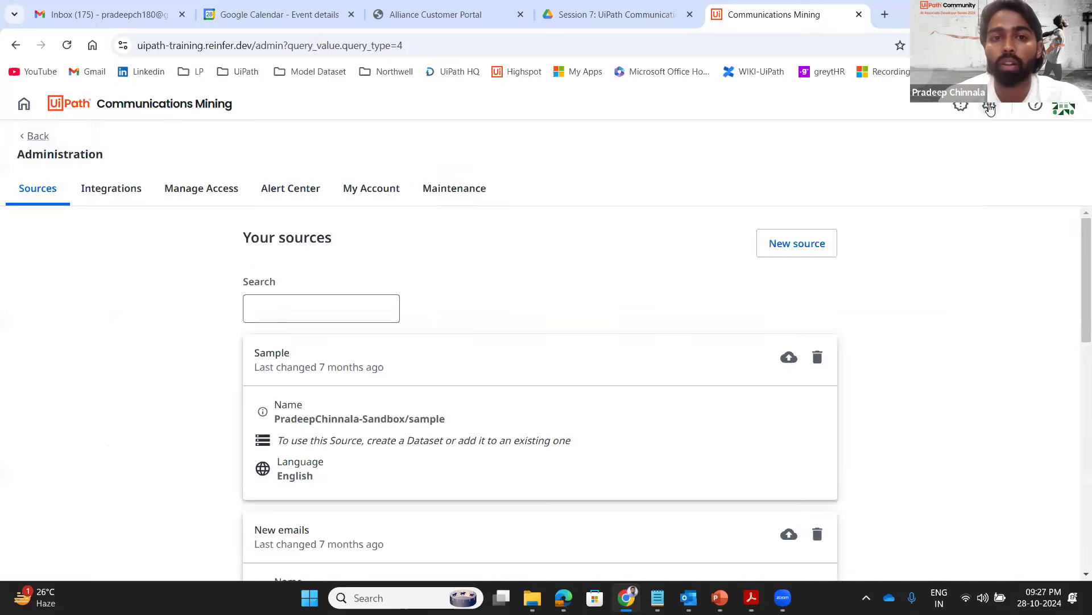
{"action": "left_click", "coordinate": [792, 253]}
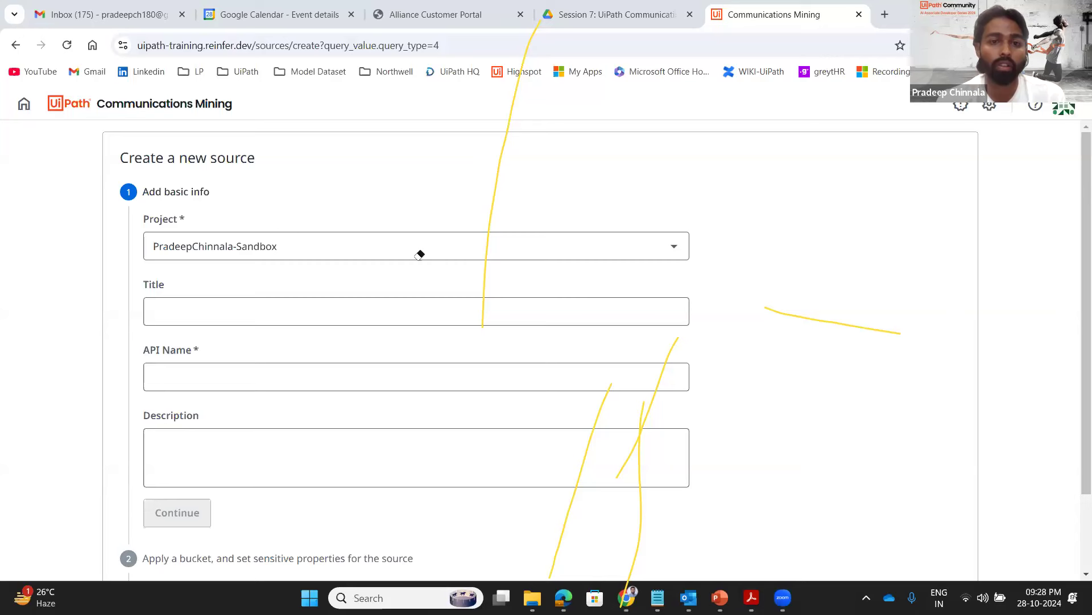
{"action": "left_click", "coordinate": [481, 320]}
{"action": "mouse_move", "coordinate": [633, 529]}
{"action": "left_mouse_down"}
{"action": "mouse_move", "coordinate": [610, 435]}
{"action": "mouse_move", "coordinate": [822, 257]}
{"action": "mouse_move", "coordinate": [364, 247]}
{"action": "left_mouse_up"}
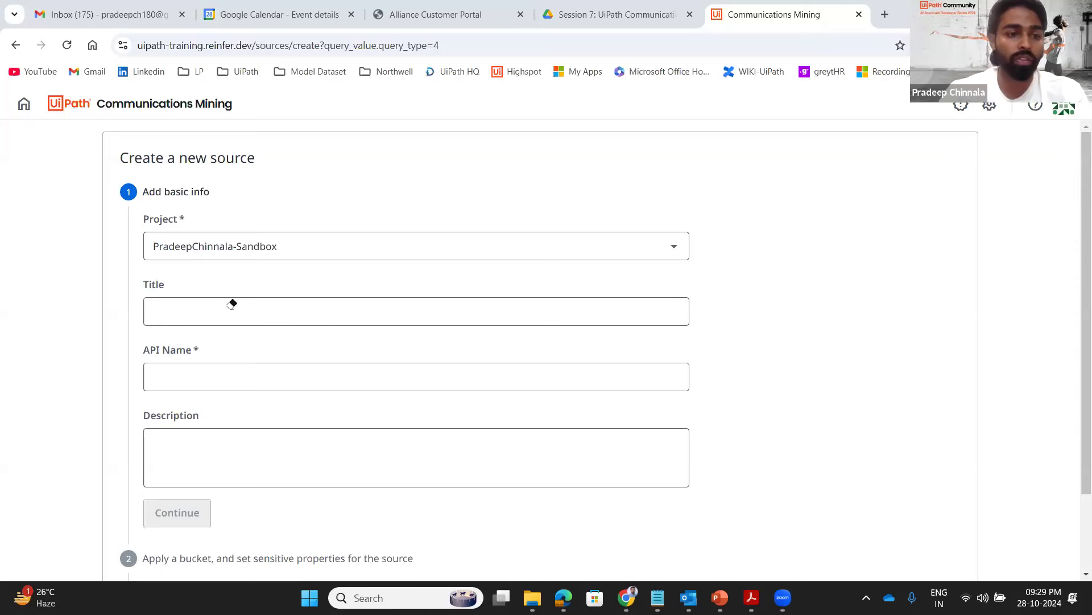
{"action": "left_click", "coordinate": [186, 311]}
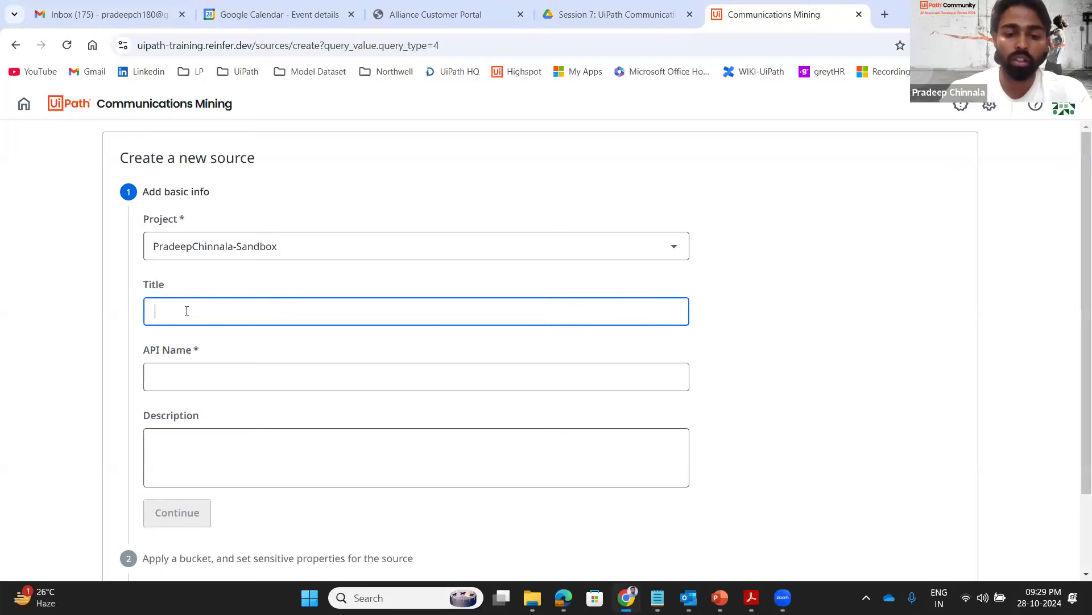
{"action": "type", "text": "Test_Source"}
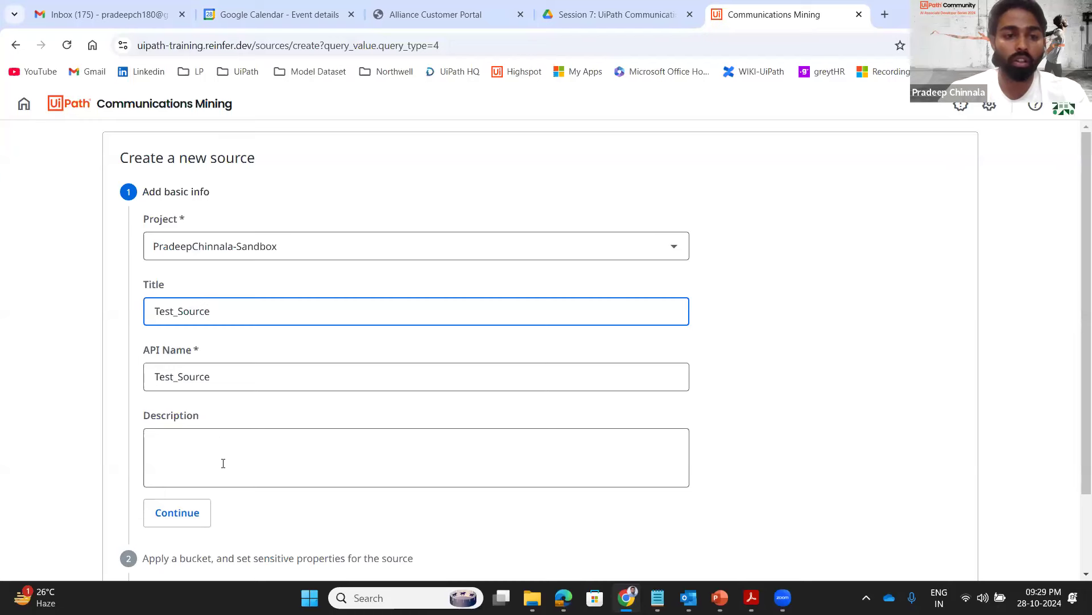
Create the source without a bucket or sensitive properties, keeping English as its language, and check its entry among the sources
{"action": "scroll", "coordinate": [223, 463], "scroll_direction": "down", "scroll_amount": 2}
{"action": "left_click", "coordinate": [195, 417]}
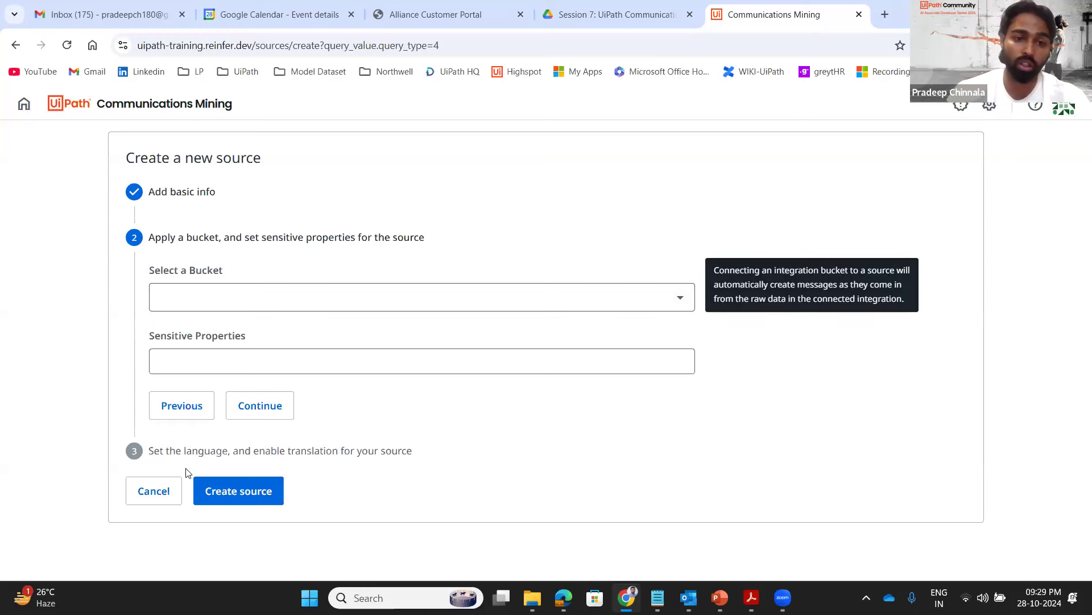
{"action": "left_click", "coordinate": [259, 407]}
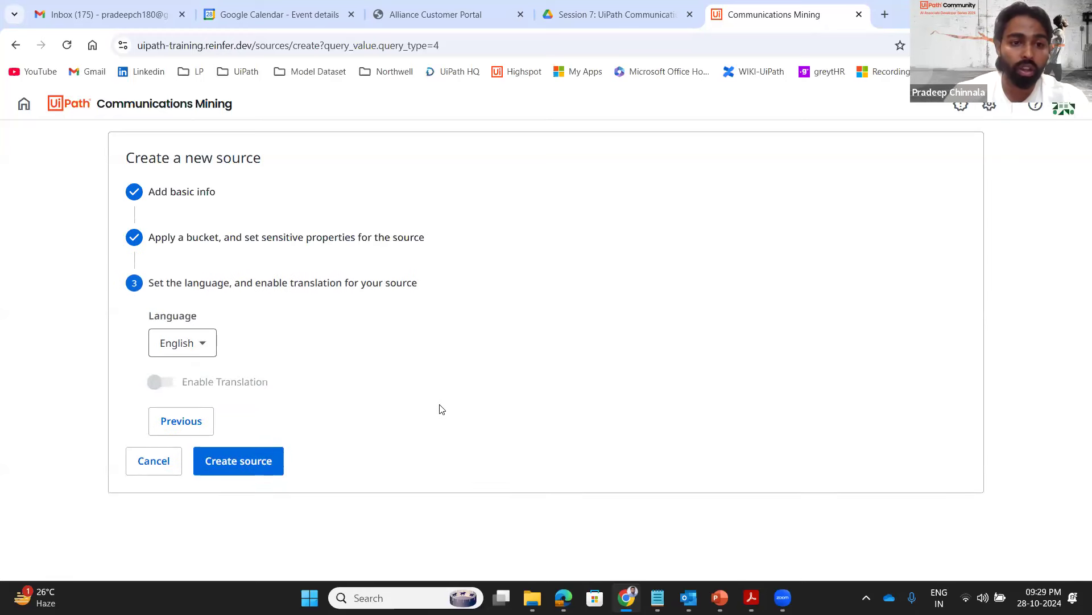
{"action": "left_click", "coordinate": [235, 463]}
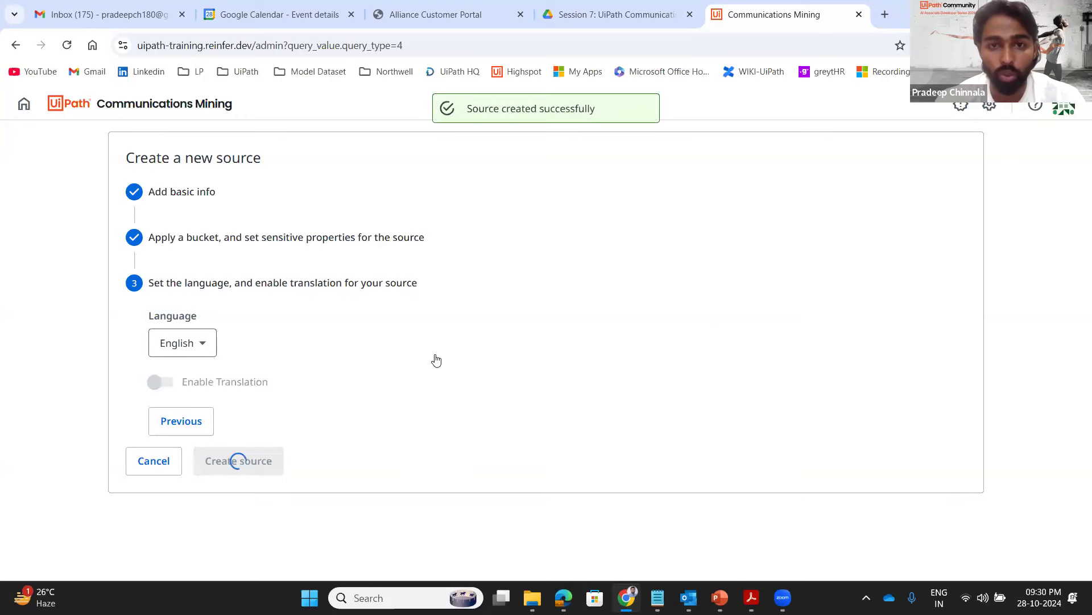
{"action": "scroll", "coordinate": [465, 334], "scroll_direction": "down", "scroll_amount": 2}
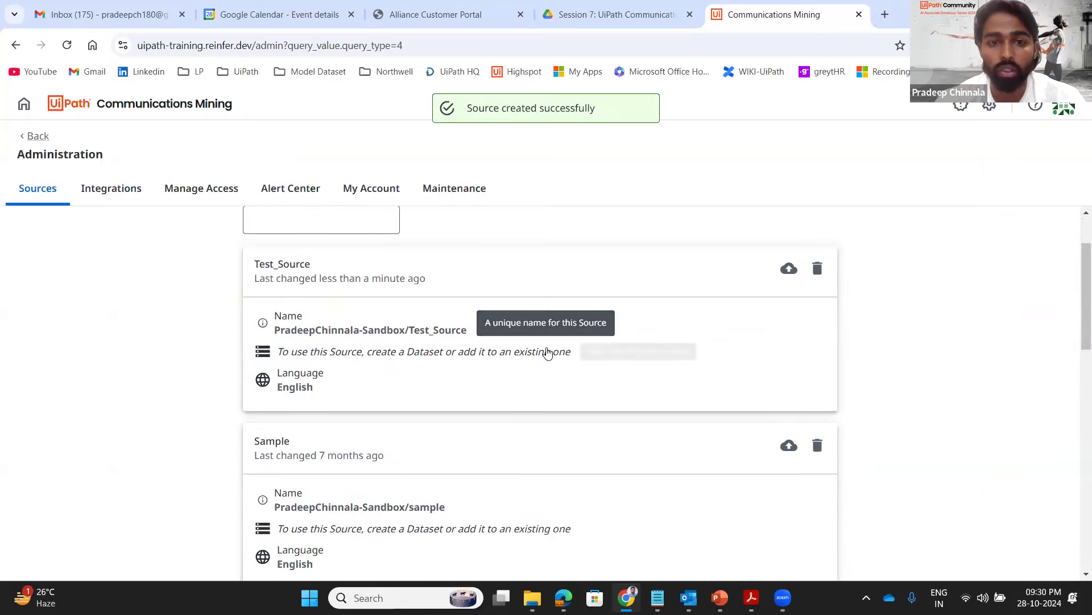
{"action": "scroll", "coordinate": [540, 353], "scroll_direction": "up", "scroll_amount": 2}
Return to the datasets overview, start a new dataset and name it Test_Dataset
{"action": "left_click", "coordinate": [388, 439]}
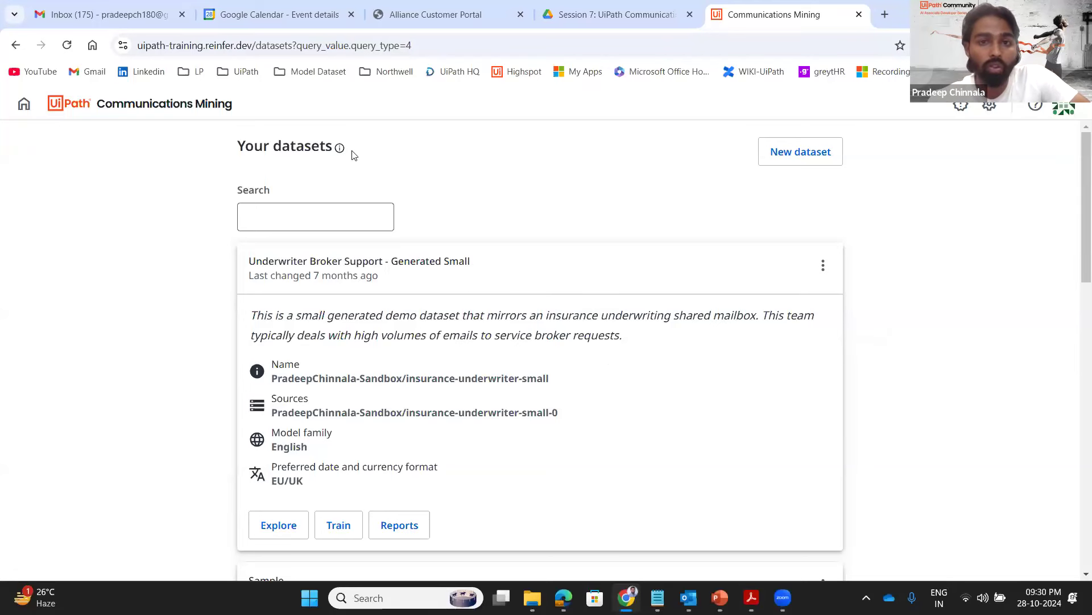
{"action": "left_click", "coordinate": [814, 157]}
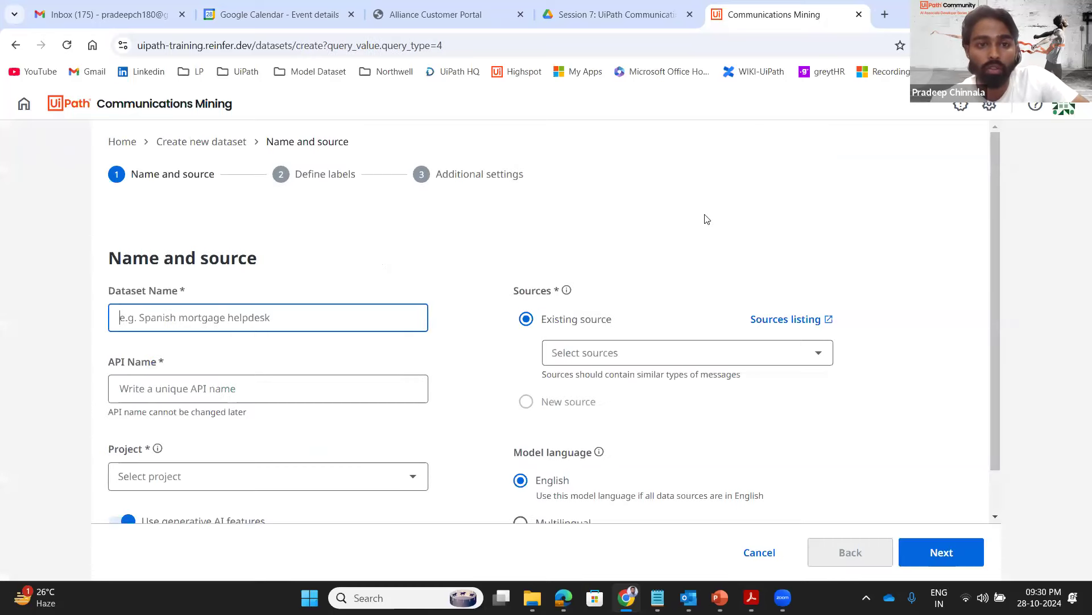
{"action": "scroll", "coordinate": [546, 355], "scroll_direction": "down", "scroll_amount": 1}
{"action": "scroll", "coordinate": [776, 291], "scroll_direction": "up", "scroll_amount": 1}
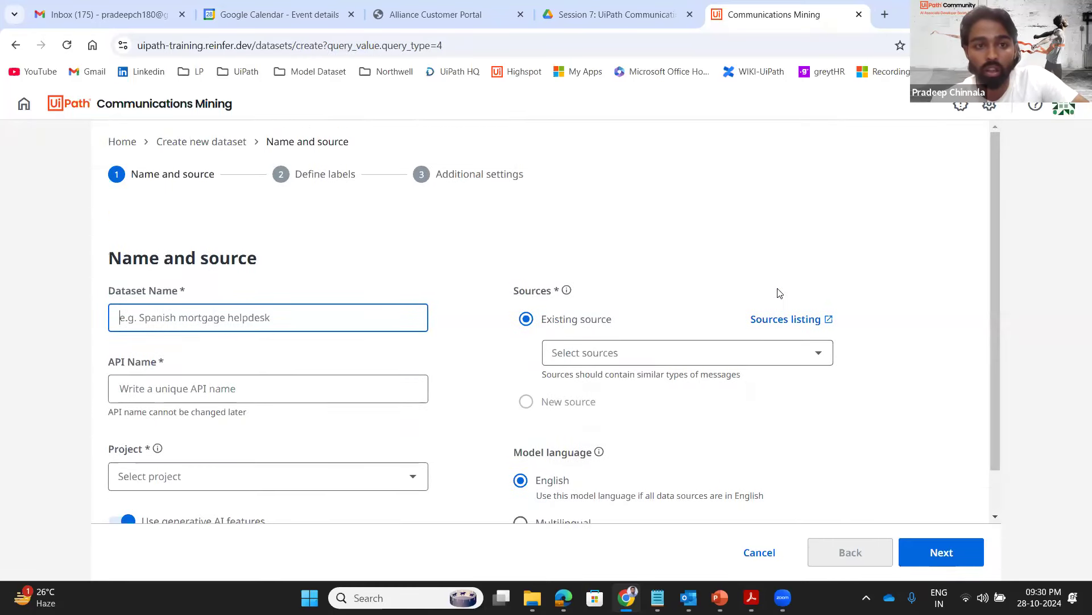
{"action": "scroll", "coordinate": [309, 343], "scroll_direction": "down", "scroll_amount": 1}
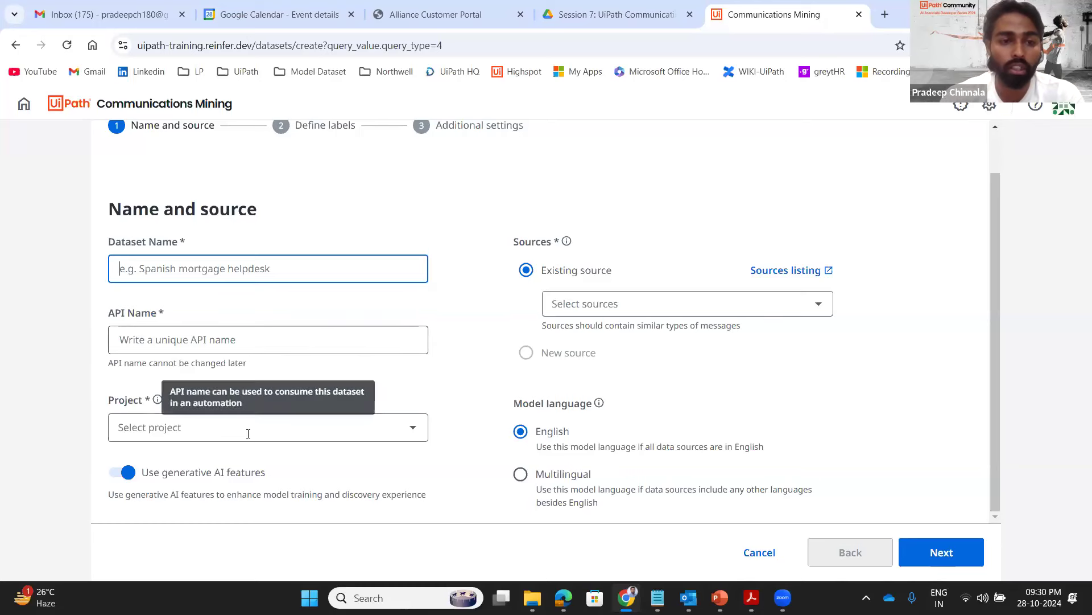
{"action": "left_click", "coordinate": [940, 551]}
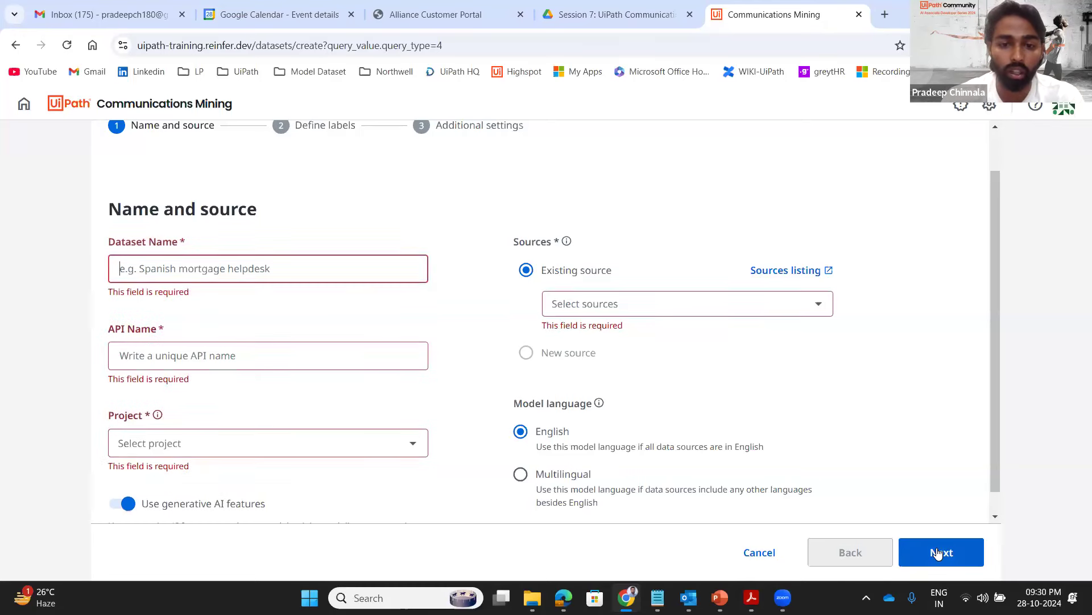
{"action": "left_click", "coordinate": [146, 268]}
{"action": "type", "text": "Test"}
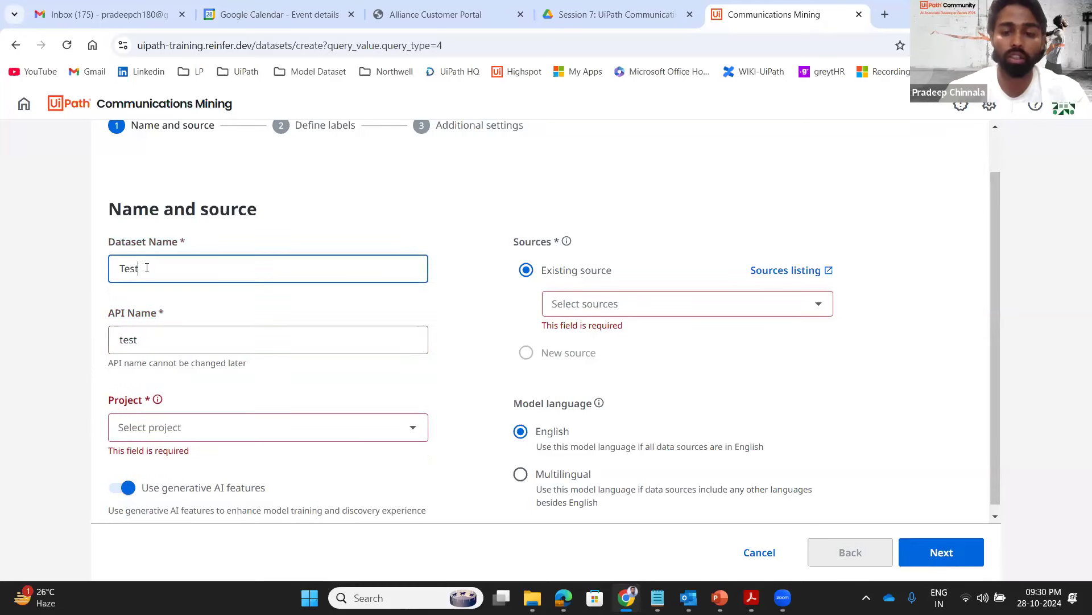
{"action": "type", "text": "_Dataset"}
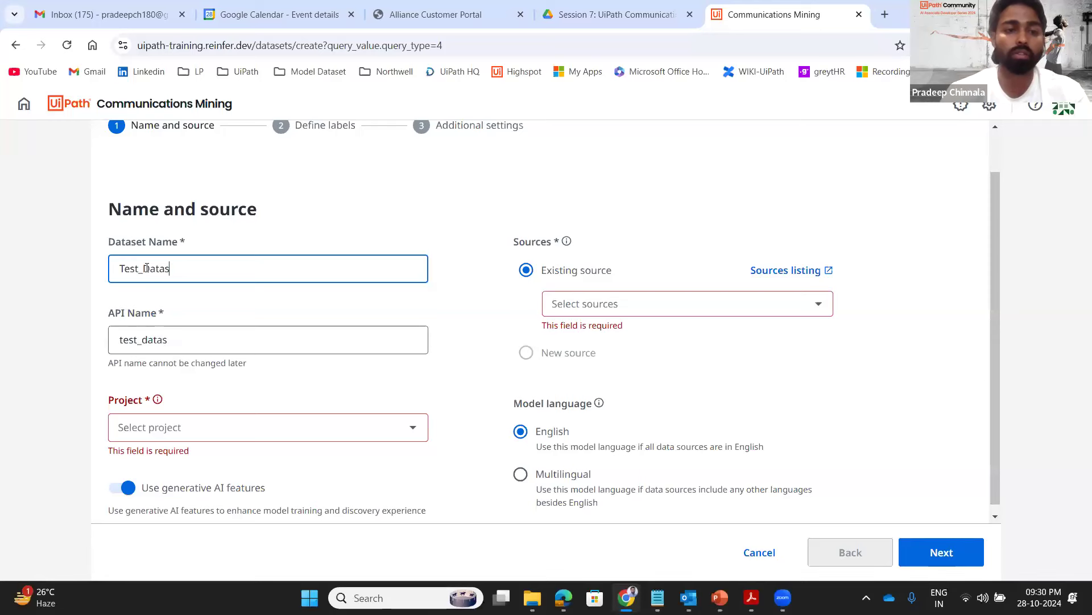
Assign the dataset to the sandbox project and choose the existing source Test_Source
{"action": "left_click", "coordinate": [288, 436]}
{"action": "left_click", "coordinate": [279, 459]}
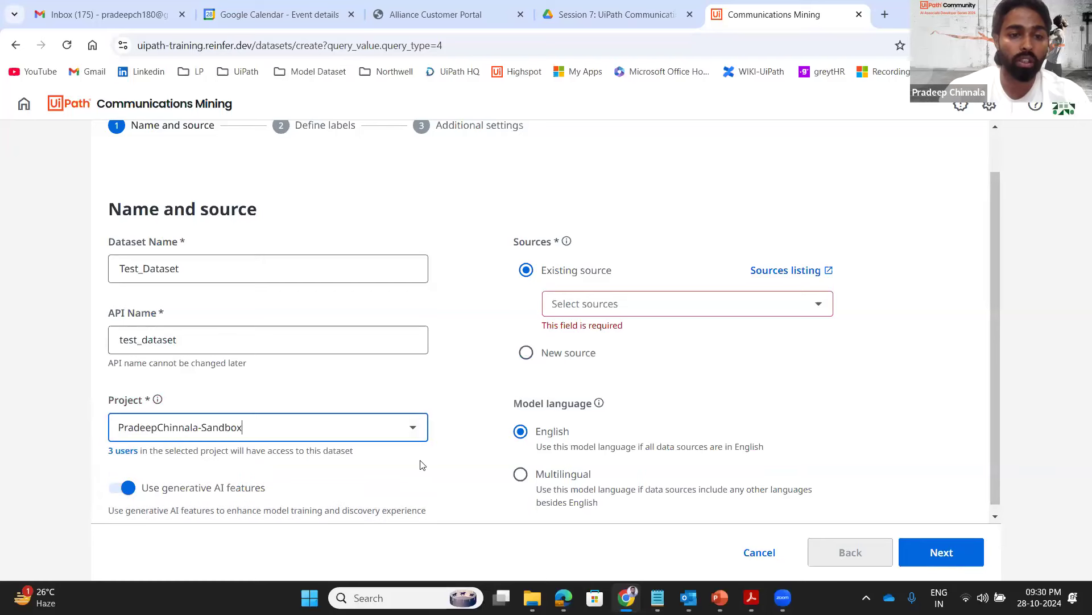
{"action": "scroll", "coordinate": [419, 460], "scroll_direction": "down", "scroll_amount": 1}
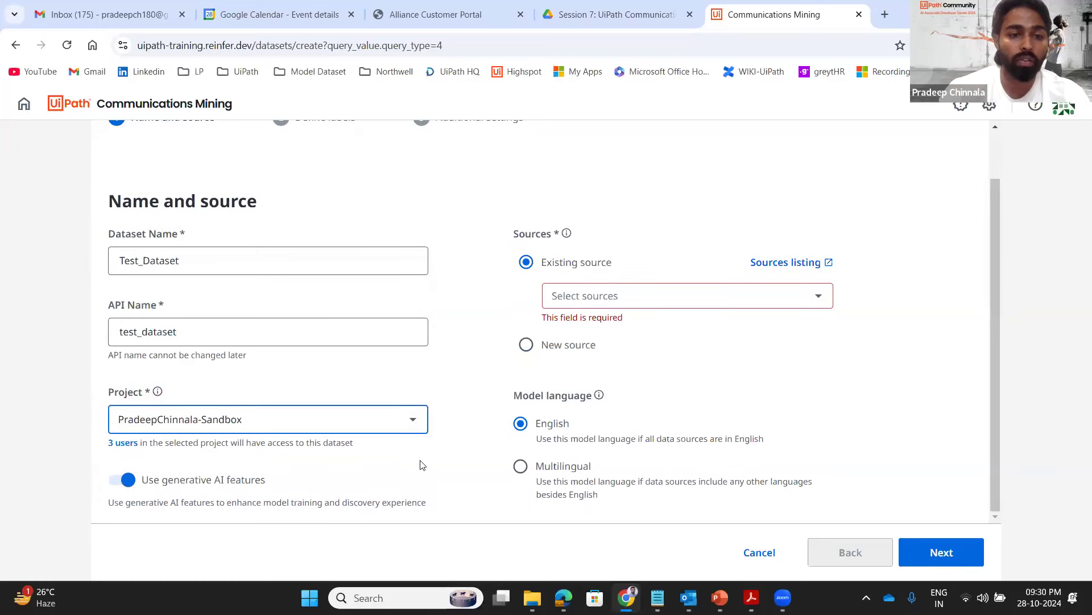
{"action": "left_click", "coordinate": [819, 296]}
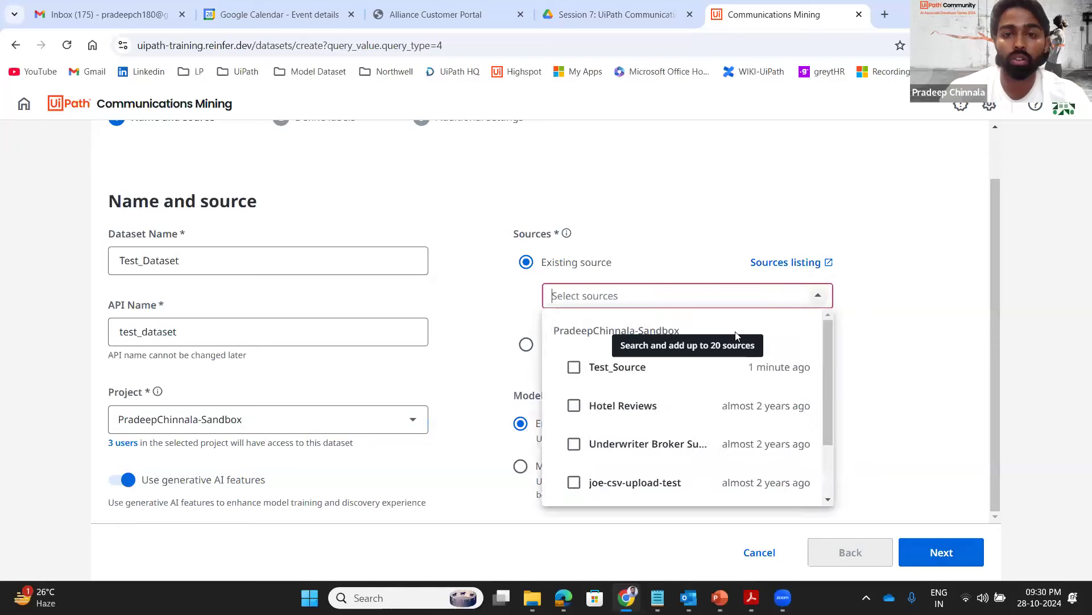
{"action": "left_click", "coordinate": [698, 375]}
Create the dataset with no labels and with quality of service, tone analysis and label sentiment off
{"action": "left_click", "coordinate": [948, 550]}
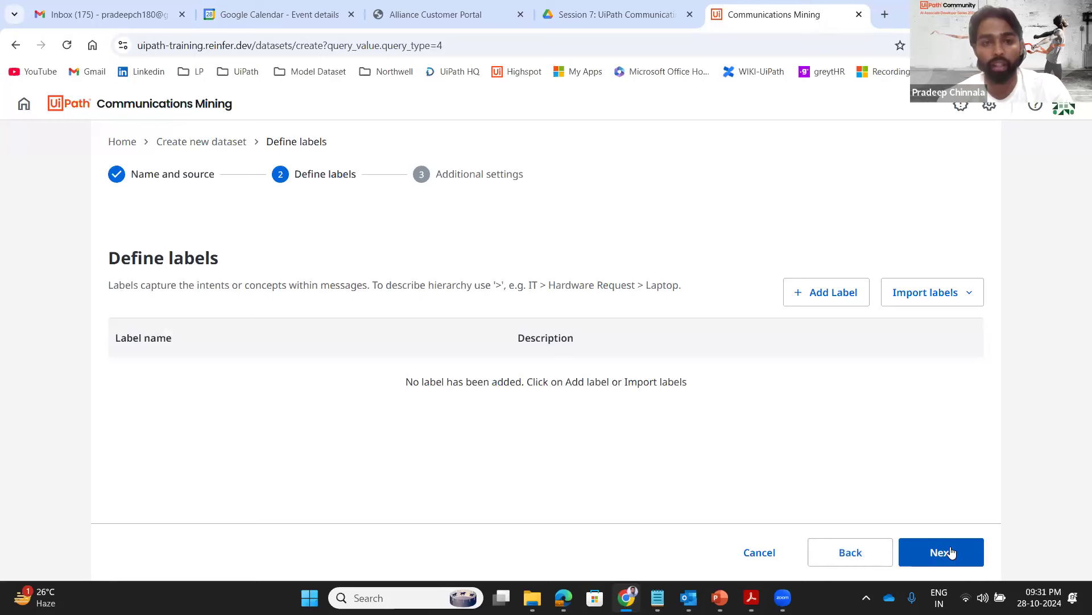
{"action": "left_click", "coordinate": [952, 551]}
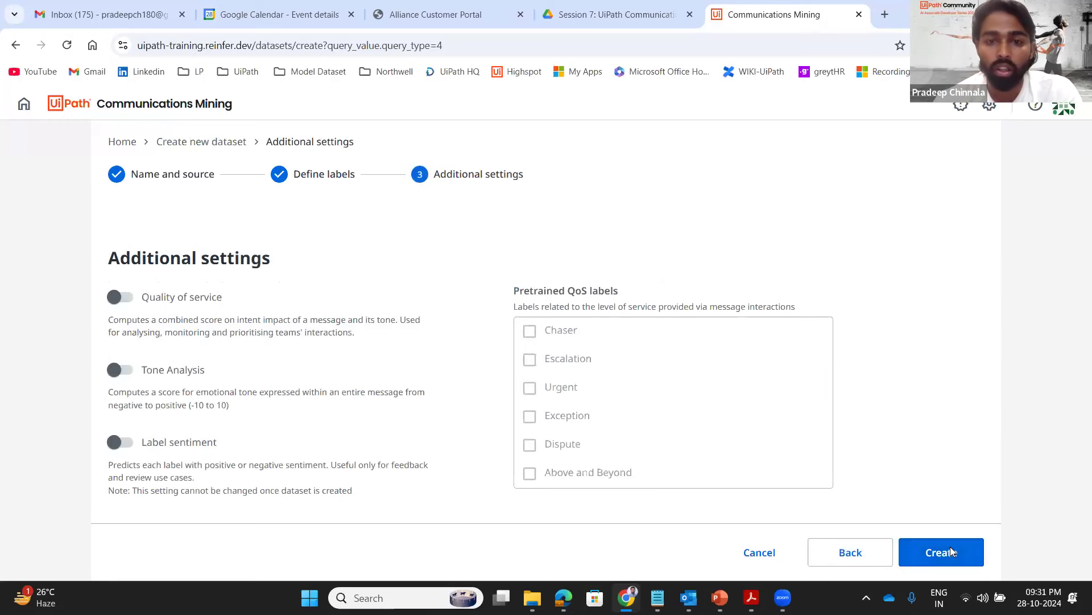
{"action": "left_click", "coordinate": [950, 547]}
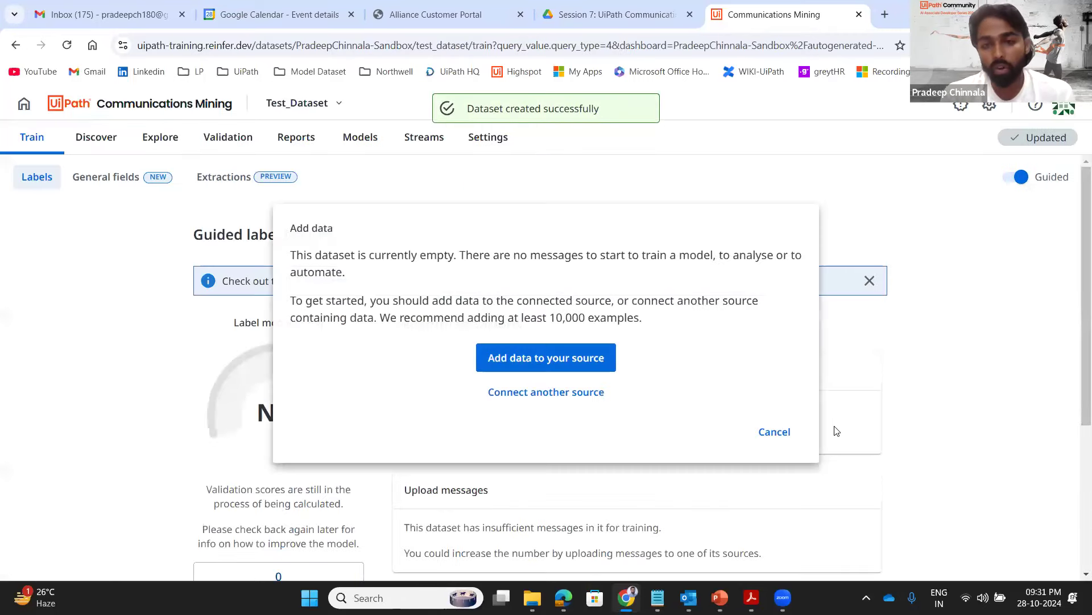
Dismiss the add-data prompt and review the recommendations and message and label statistics on Test_Dataset's training page
{"action": "left_click", "coordinate": [776, 434]}
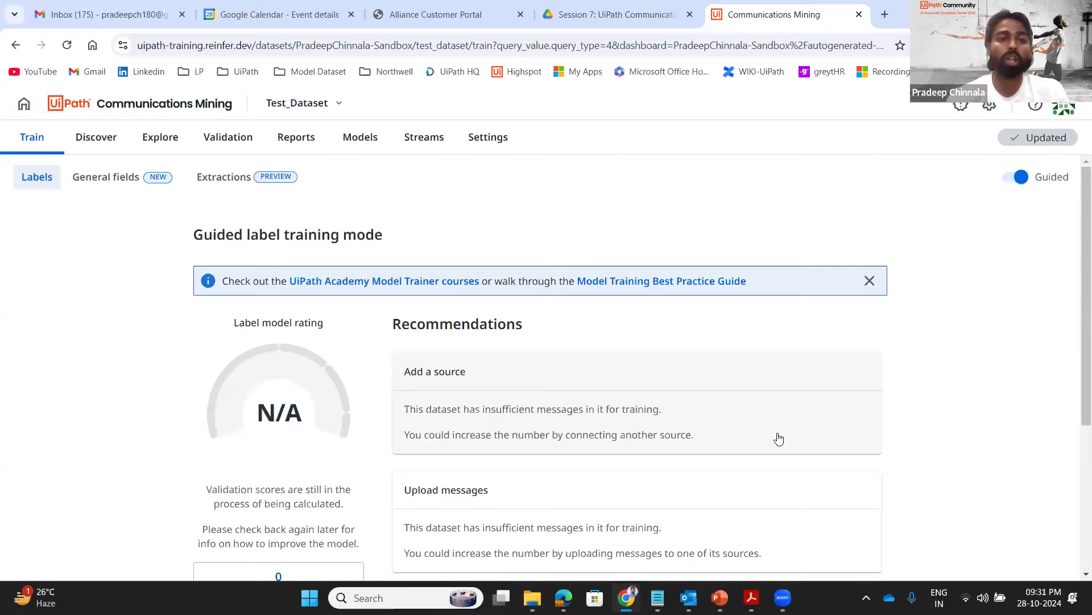
{"action": "scroll", "coordinate": [778, 439], "scroll_direction": "down", "scroll_amount": 3}
{"action": "scroll", "coordinate": [778, 439], "scroll_direction": "up", "scroll_amount": 3}
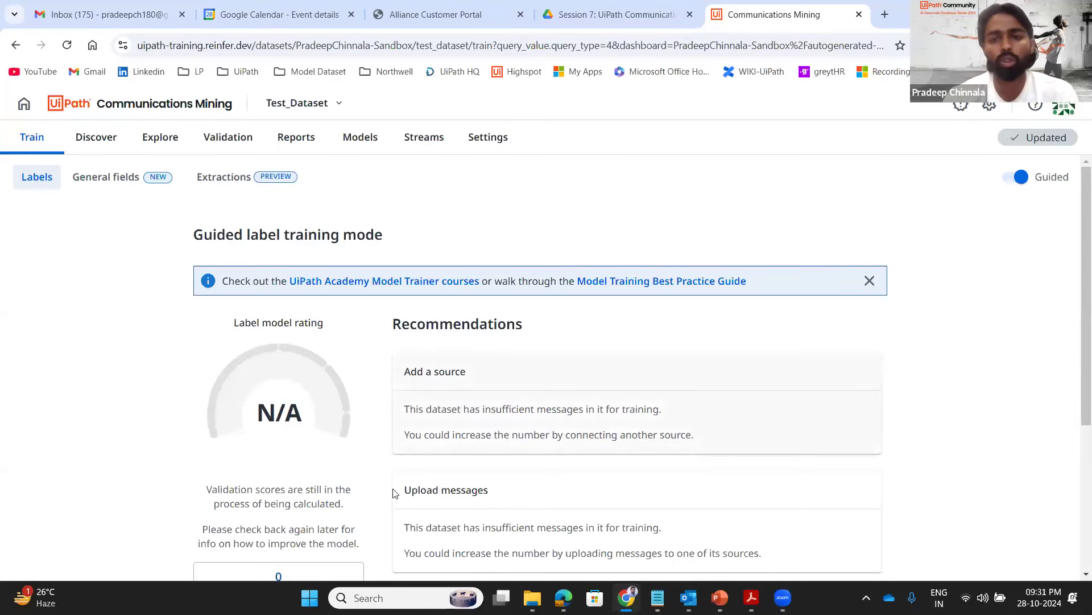
{"action": "scroll", "coordinate": [478, 501], "scroll_direction": "down", "scroll_amount": 4}
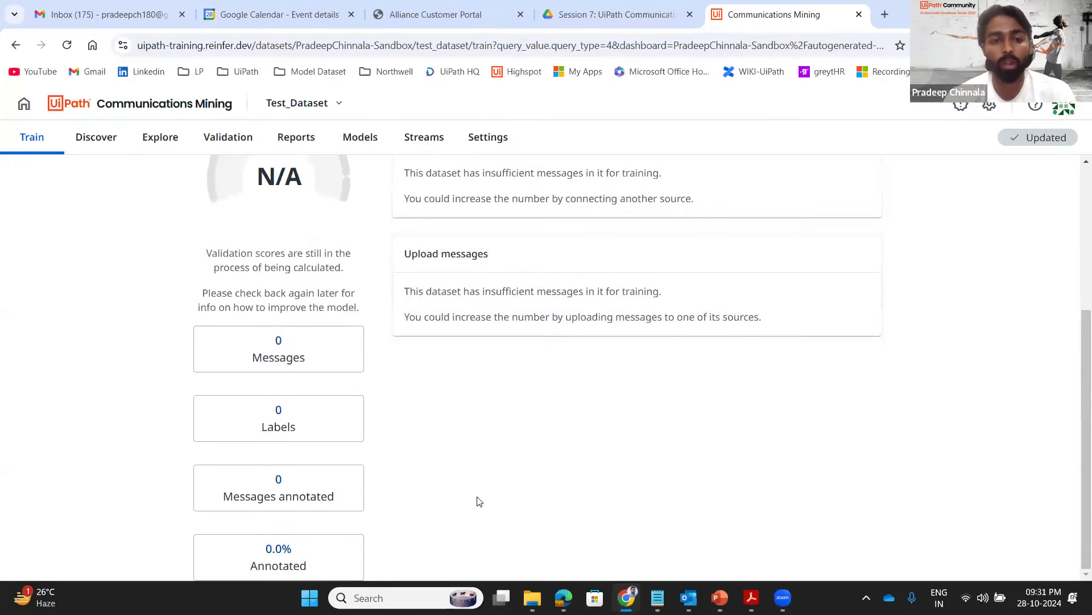
{"action": "scroll", "coordinate": [478, 501], "scroll_direction": "up", "scroll_amount": 4}
{"action": "scroll", "coordinate": [478, 500], "scroll_direction": "down", "scroll_amount": 4}
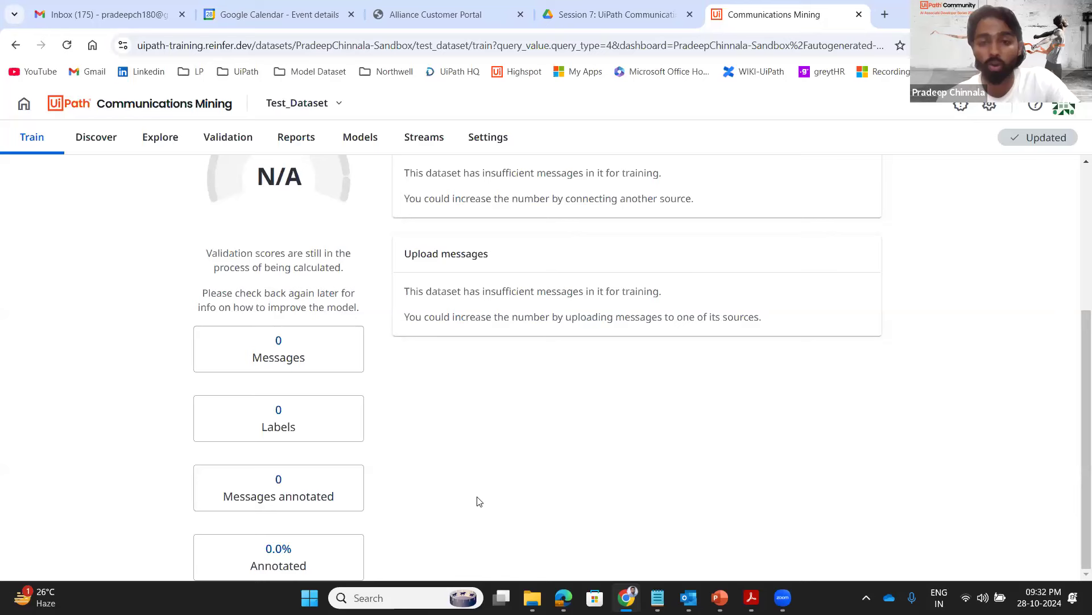
Find the Hotel Reviews dataset in the datasets overview and open its messages for exploring
{"action": "left_click", "coordinate": [193, 106]}
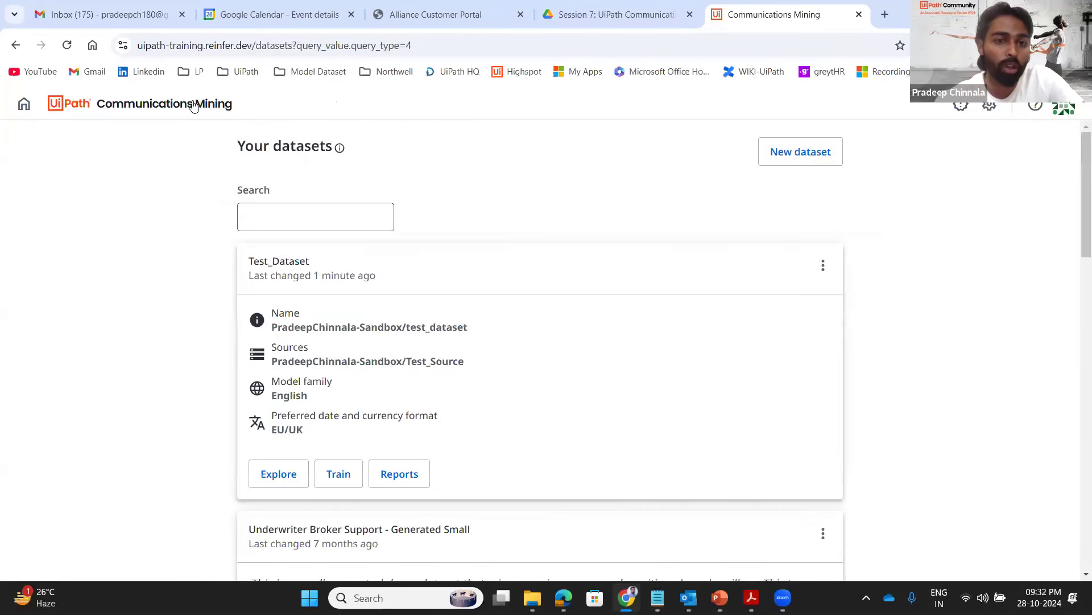
{"action": "scroll", "coordinate": [501, 269], "scroll_direction": "down", "scroll_amount": 3}
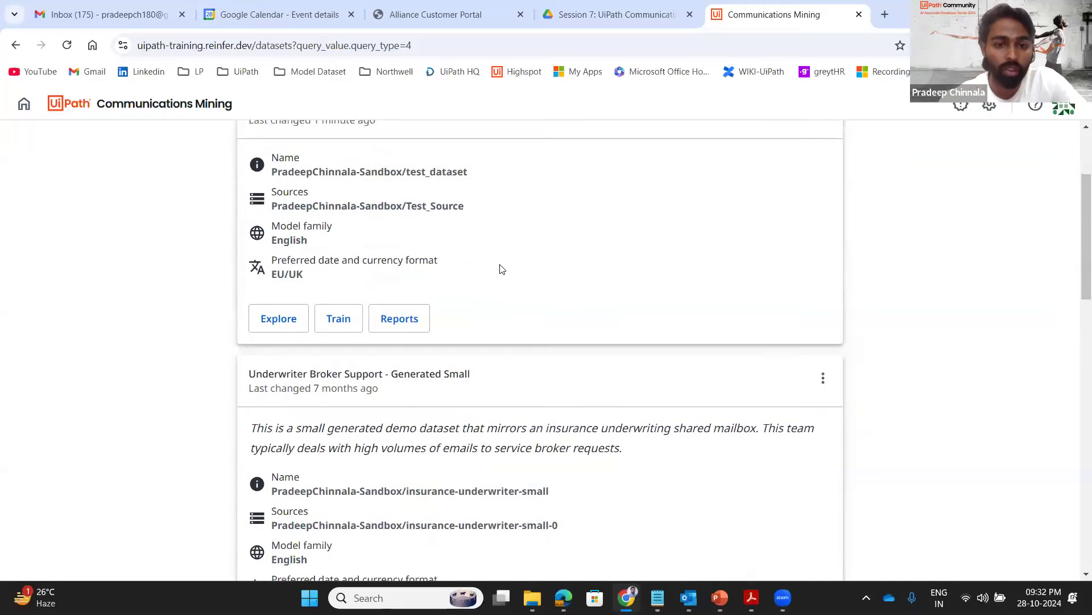
{"action": "scroll", "coordinate": [501, 269], "scroll_direction": "down", "scroll_amount": 10}
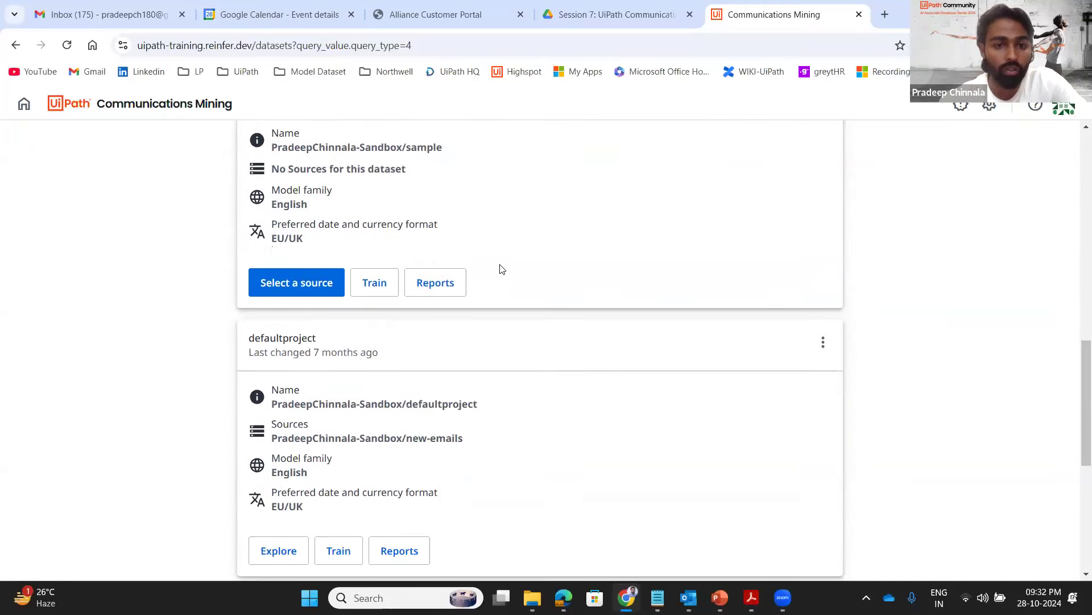
{"action": "scroll", "coordinate": [500, 269], "scroll_direction": "down", "scroll_amount": 6}
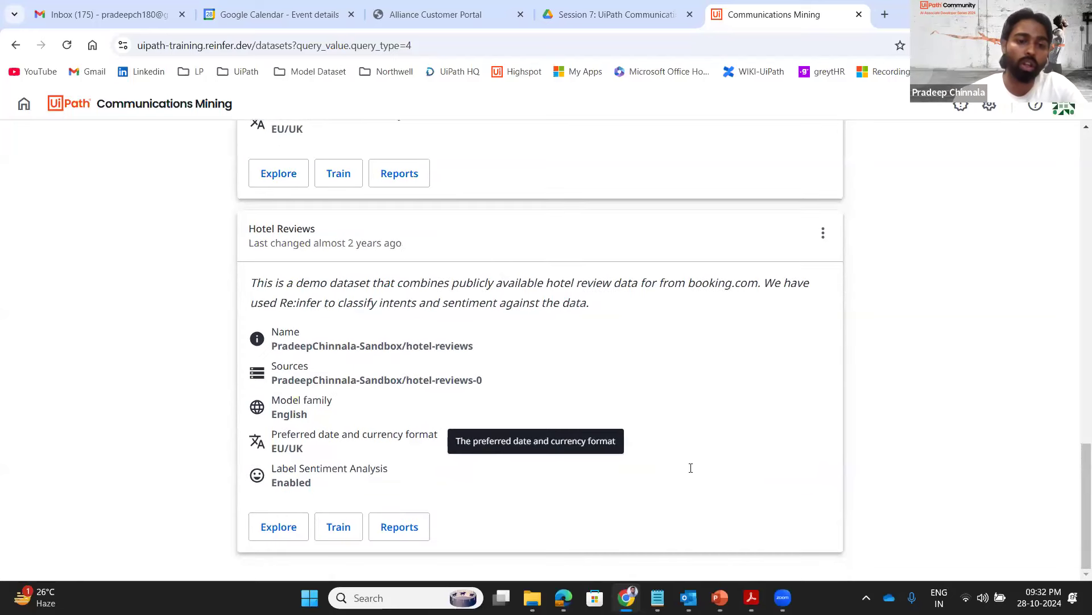
{"action": "left_click", "coordinate": [269, 534]}
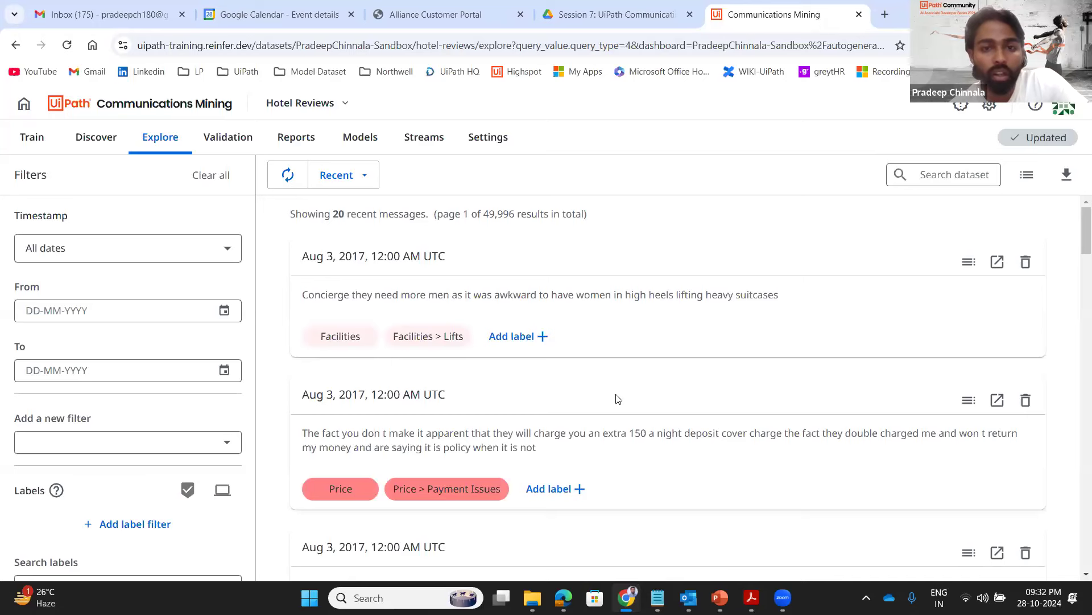
{"action": "scroll", "coordinate": [618, 398], "scroll_direction": "down", "scroll_amount": 2}
{"action": "scroll", "coordinate": [618, 398], "scroll_direction": "up", "scroll_amount": 2}
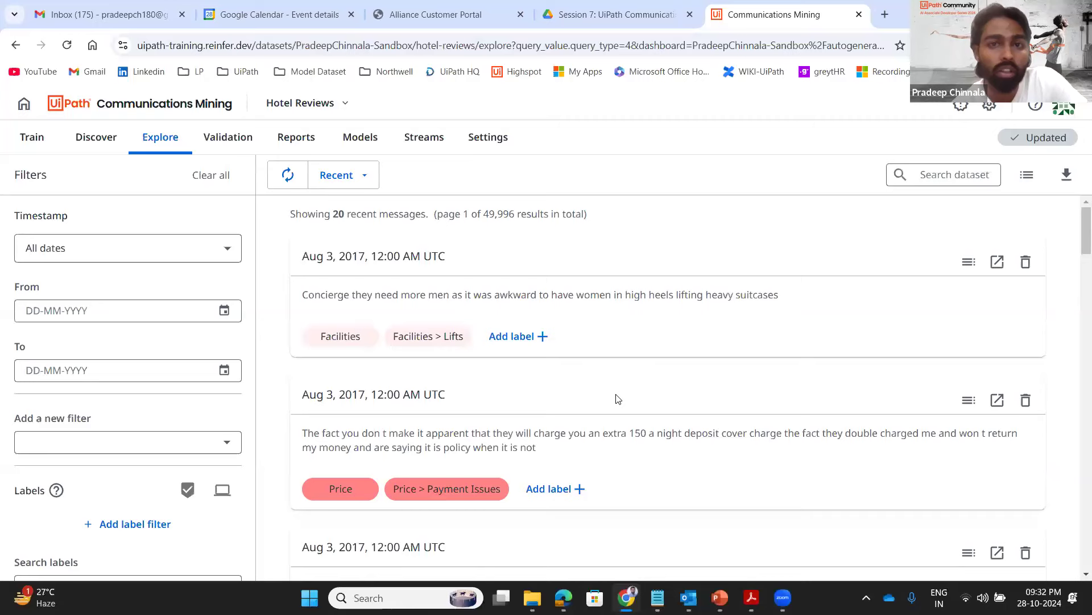
Switch to the Communication mining presentation in PowerPoint and highlight the "Discover & Train" stage text on the Deployment Overview slide
{"action": "left_click", "coordinate": [719, 597]}
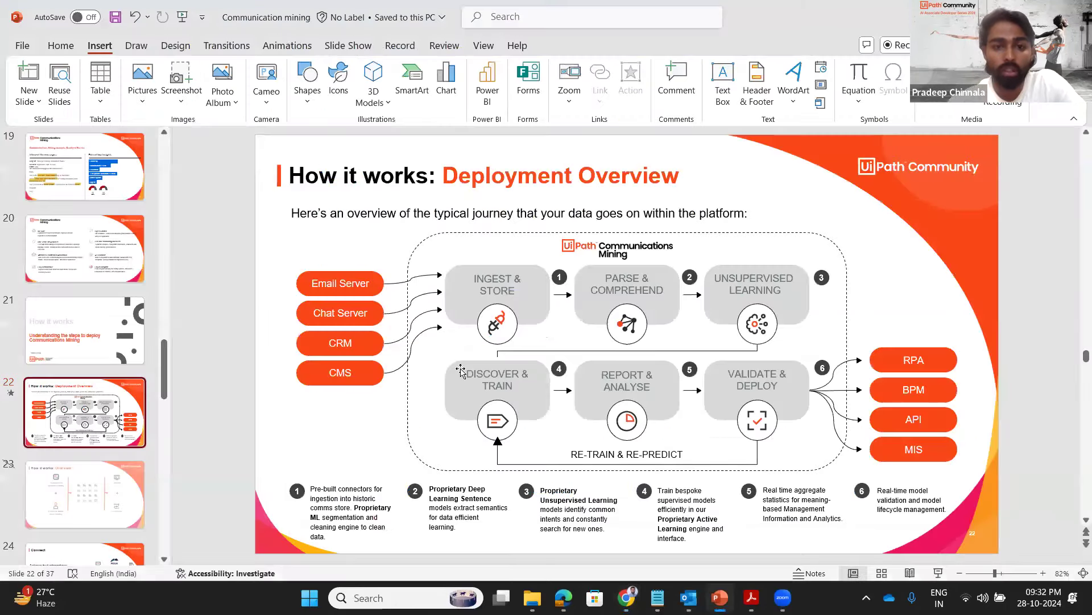
{"action": "left_click_drag", "start_coordinate": [468, 375], "coordinate": [558, 380]}
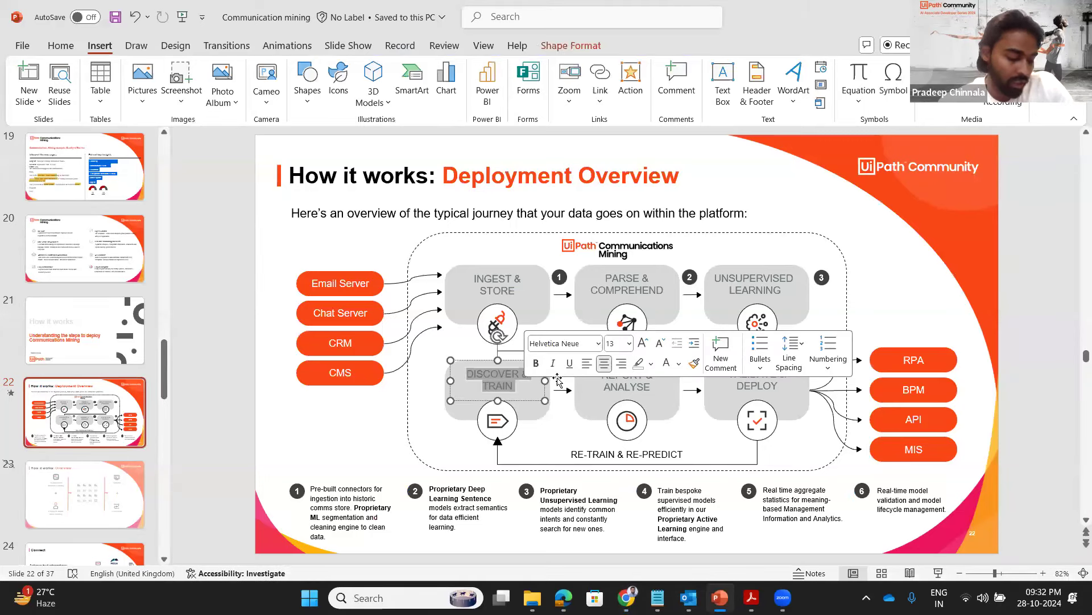
Highlight the "Validate & Deploy" stage text on the slide and switch back to the Hotel Reviews messages in Communications Mining in Chrome
{"action": "left_click", "coordinate": [643, 388]}
{"action": "left_click_drag", "start_coordinate": [728, 374], "coordinate": [774, 389]}
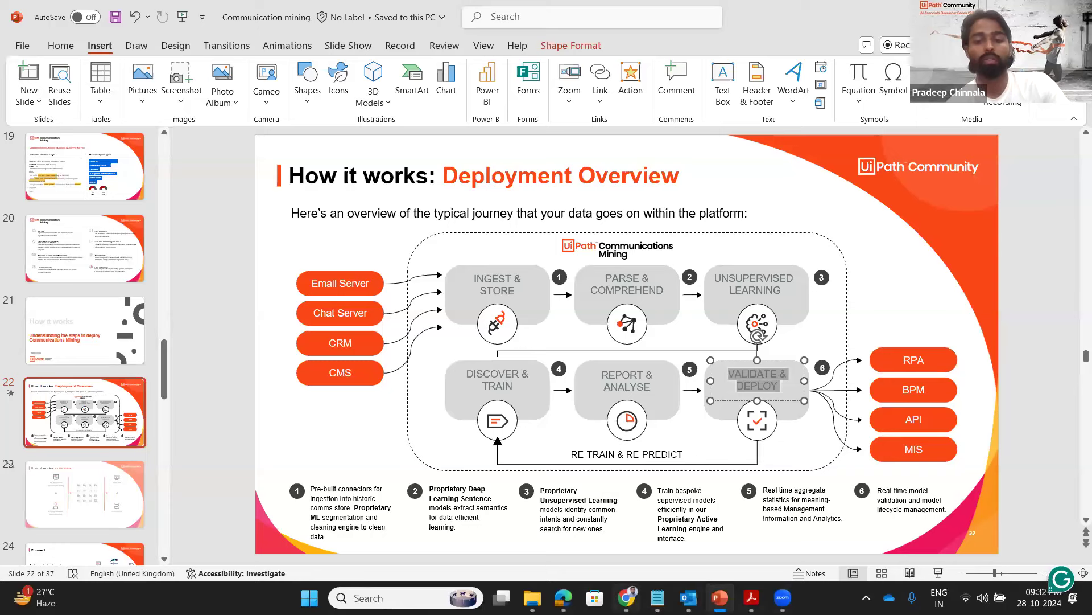
{"action": "mouse_move", "coordinate": [626, 595]}
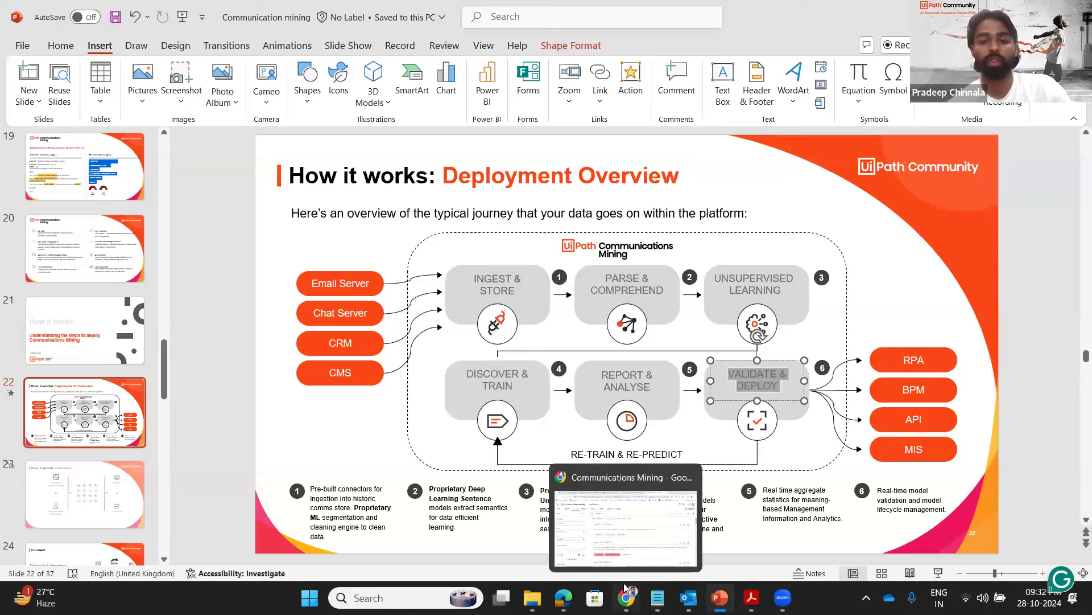
{"action": "left_click", "coordinate": [635, 533]}
{"action": "scroll", "coordinate": [412, 325], "scroll_direction": "down", "scroll_amount": 2}
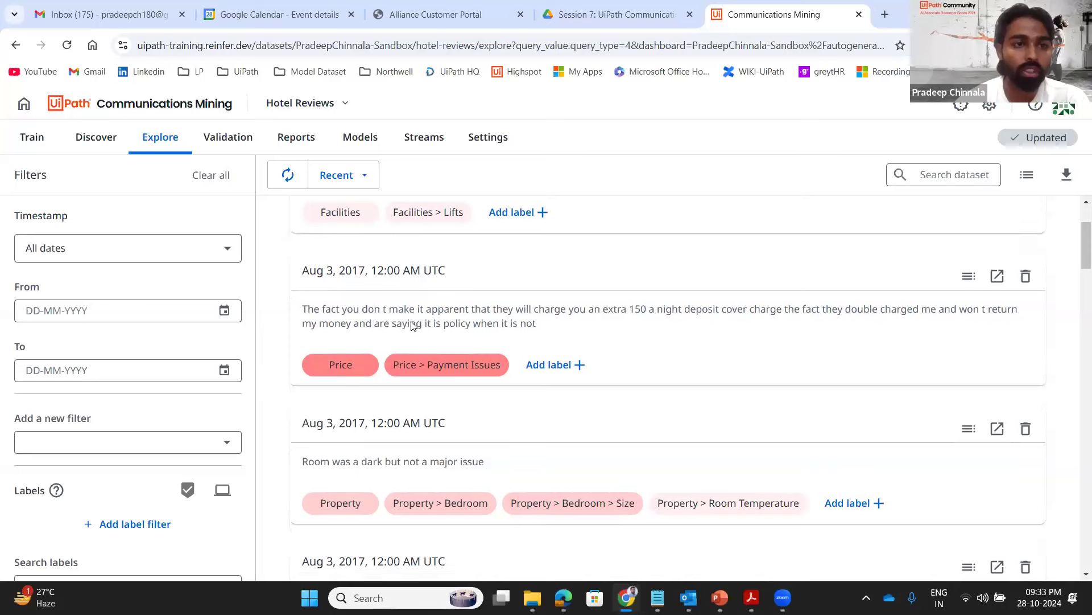
{"action": "scroll", "coordinate": [412, 326], "scroll_direction": "up", "scroll_amount": 2}
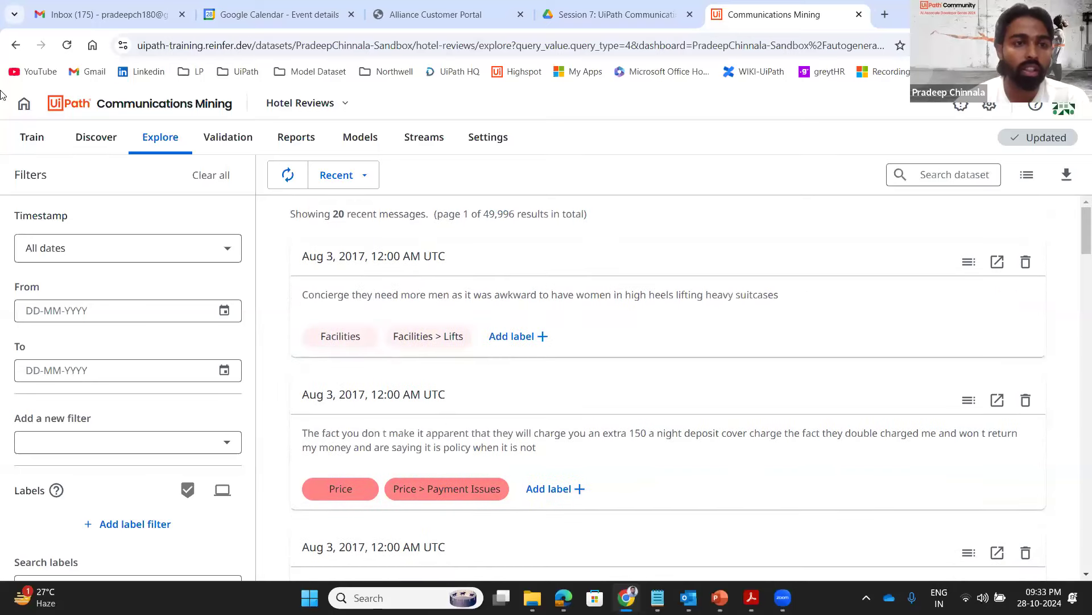
Open the Hotel Reviews dataset's training page and review the label model rating and the training recommendations
{"action": "left_click", "coordinate": [40, 147]}
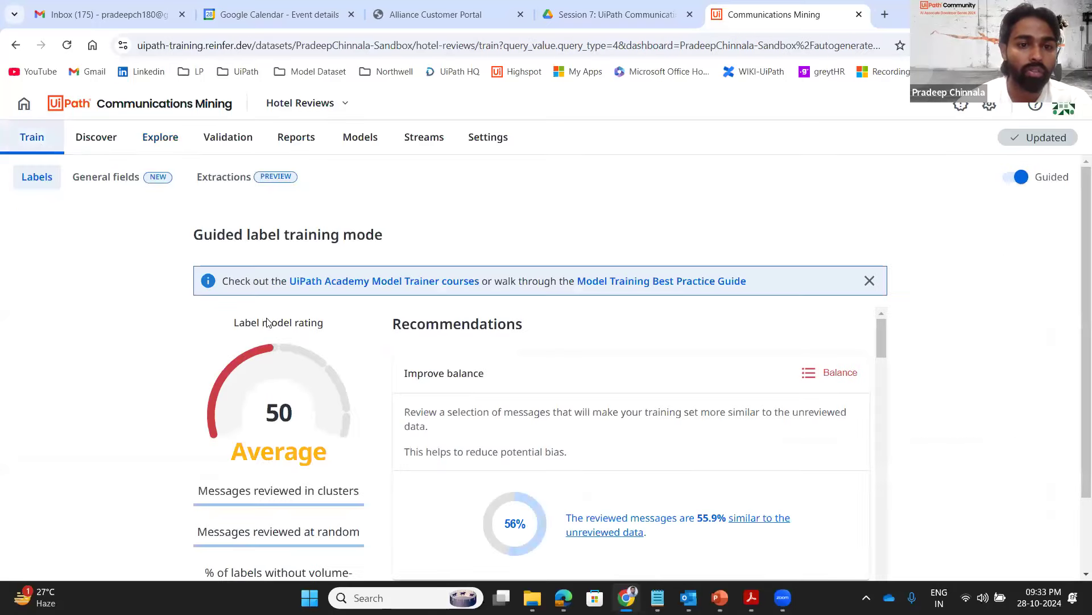
{"action": "scroll", "coordinate": [405, 350], "scroll_direction": "down", "scroll_amount": 2}
{"action": "scroll", "coordinate": [405, 350], "scroll_direction": "up", "scroll_amount": 2}
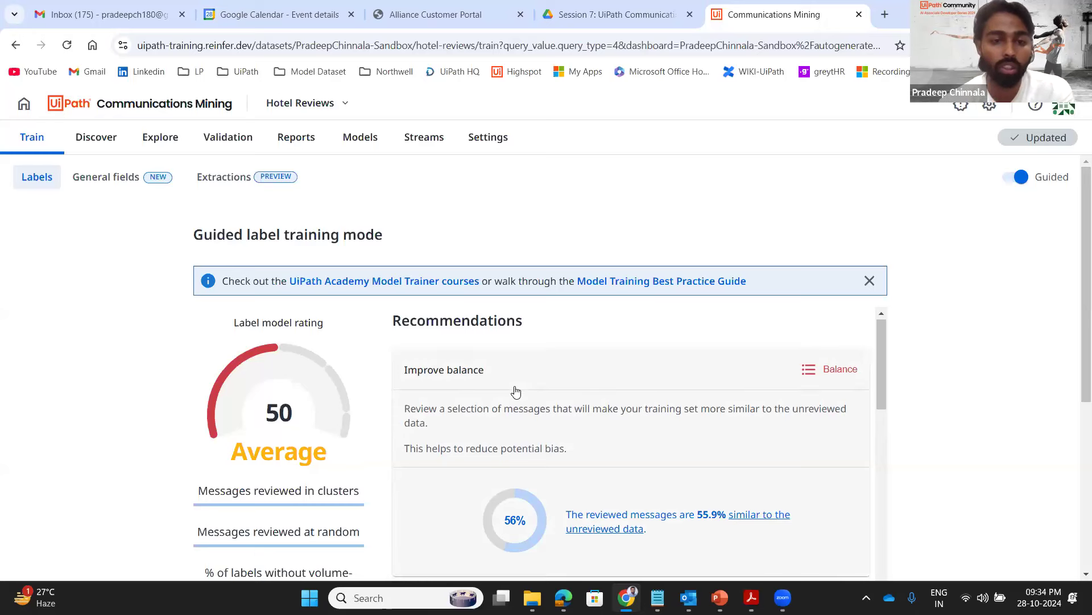
{"action": "scroll", "coordinate": [516, 392], "scroll_direction": "down", "scroll_amount": 4}
{"action": "scroll", "coordinate": [516, 391], "scroll_direction": "down", "scroll_amount": 5}
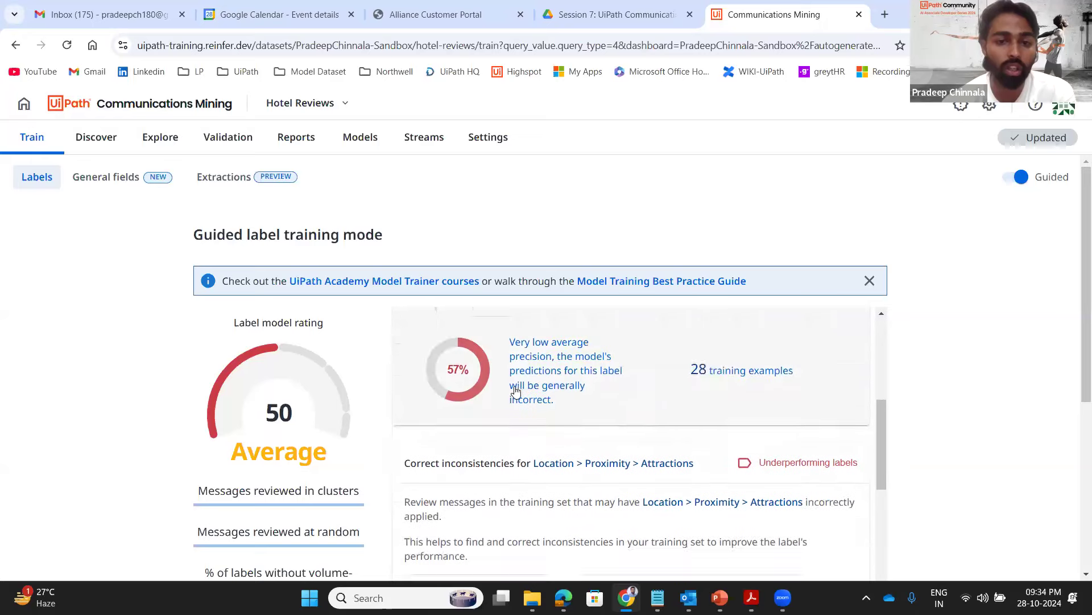
{"action": "scroll", "coordinate": [516, 391], "scroll_direction": "down", "scroll_amount": 3}
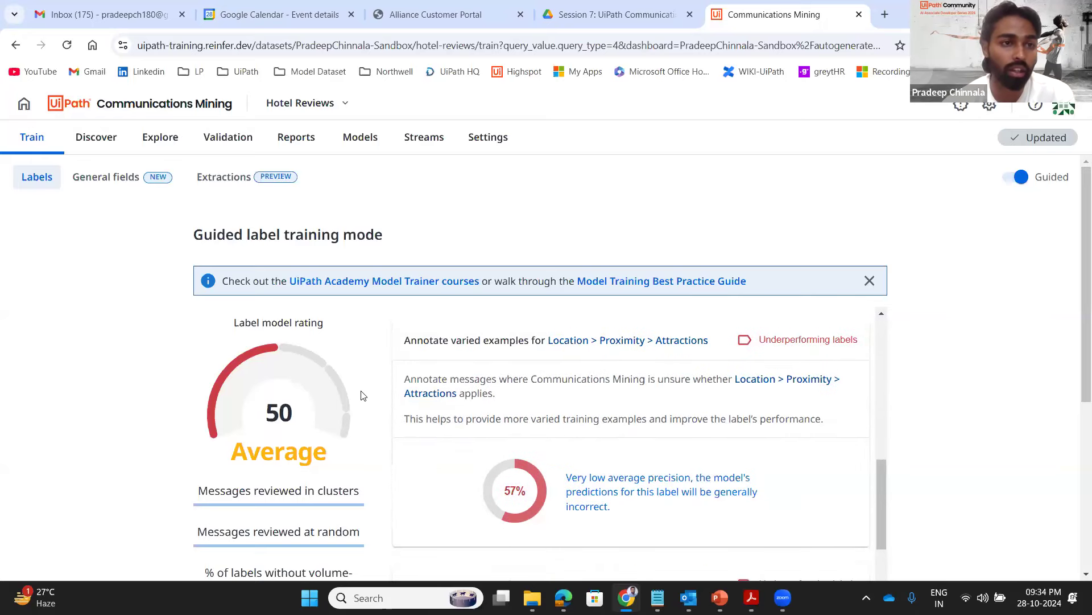
Review the message and label statistics on the training page, highlighting the number of labels and the annotated percentage
{"action": "scroll", "coordinate": [363, 396], "scroll_direction": "down", "scroll_amount": 1}
{"action": "scroll", "coordinate": [363, 395], "scroll_direction": "down", "scroll_amount": 5}
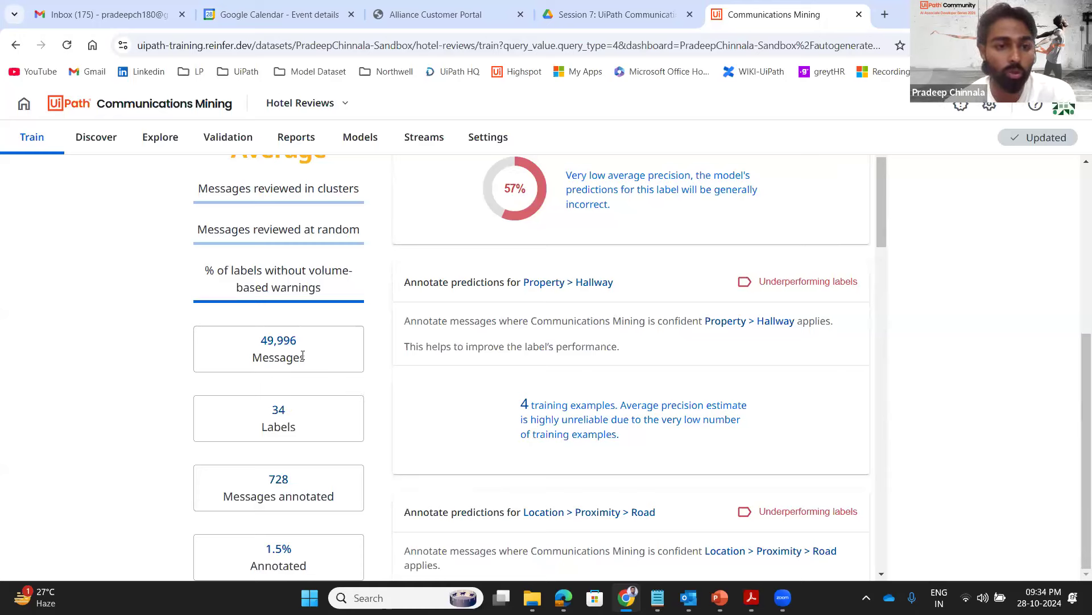
{"action": "left_click_drag", "start_coordinate": [270, 416], "coordinate": [286, 413]}
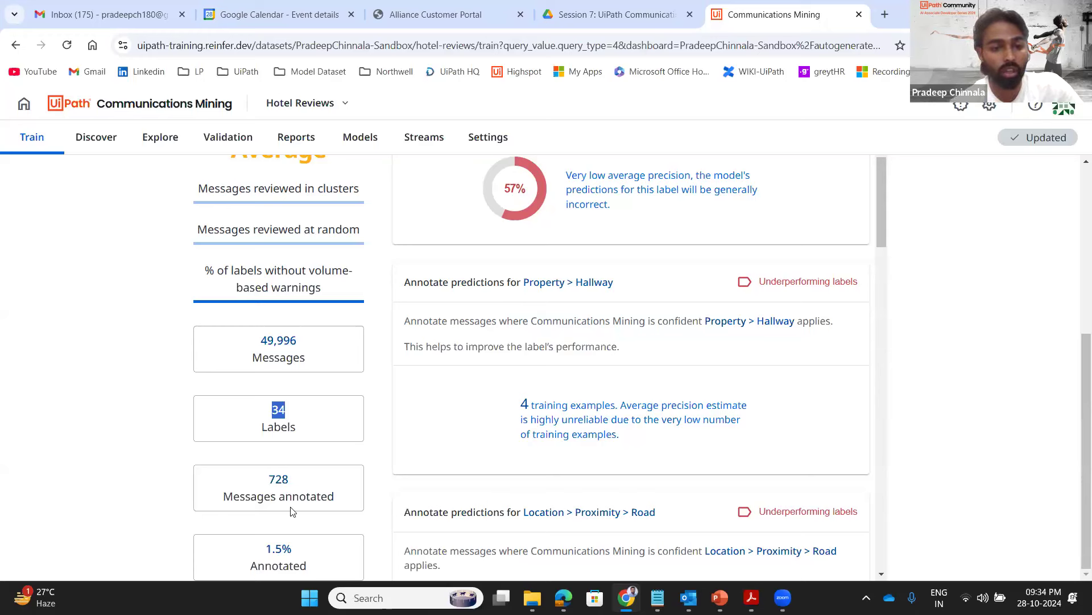
{"action": "left_click_drag", "start_coordinate": [267, 546], "coordinate": [300, 565]}
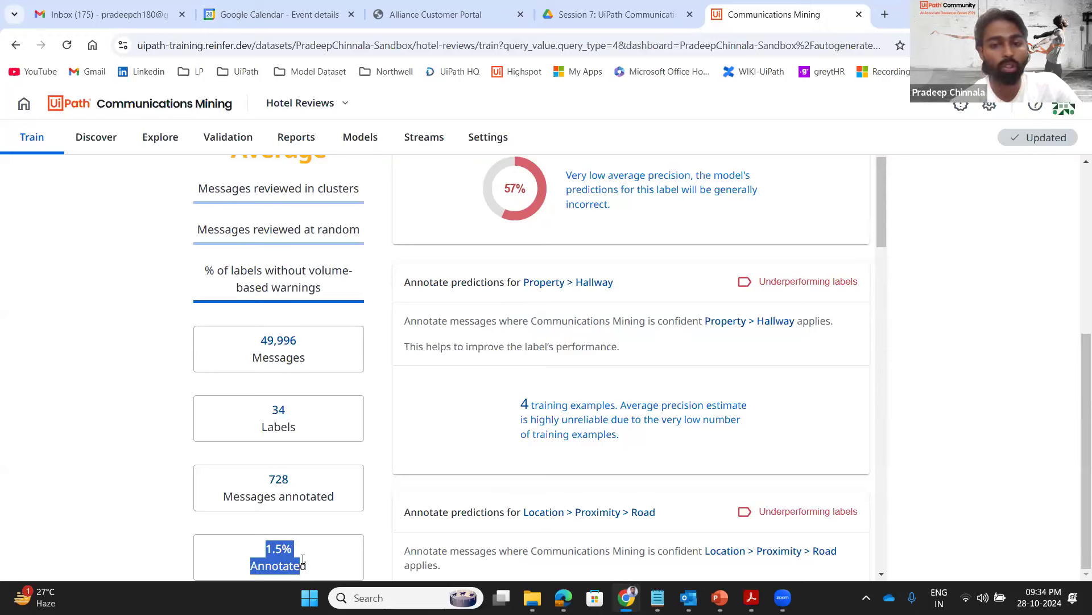
{"action": "scroll", "coordinate": [408, 467], "scroll_direction": "down", "scroll_amount": 5}
{"action": "scroll", "coordinate": [408, 467], "scroll_direction": "up", "scroll_amount": 3}
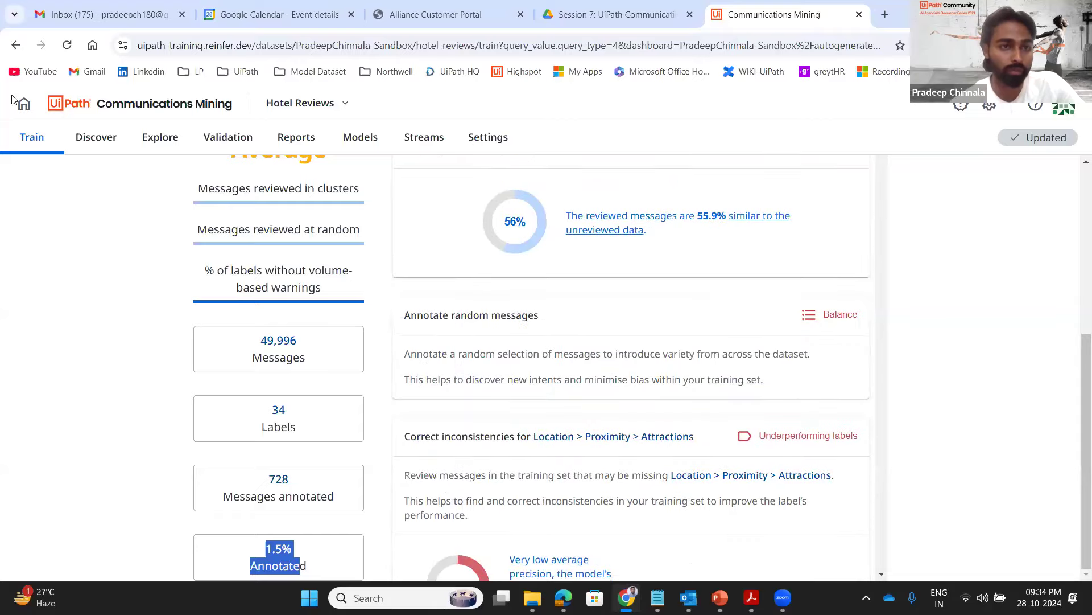
Open the dataset's Discover page and look through the grouped messages in cluster 1
{"action": "left_click", "coordinate": [81, 143]}
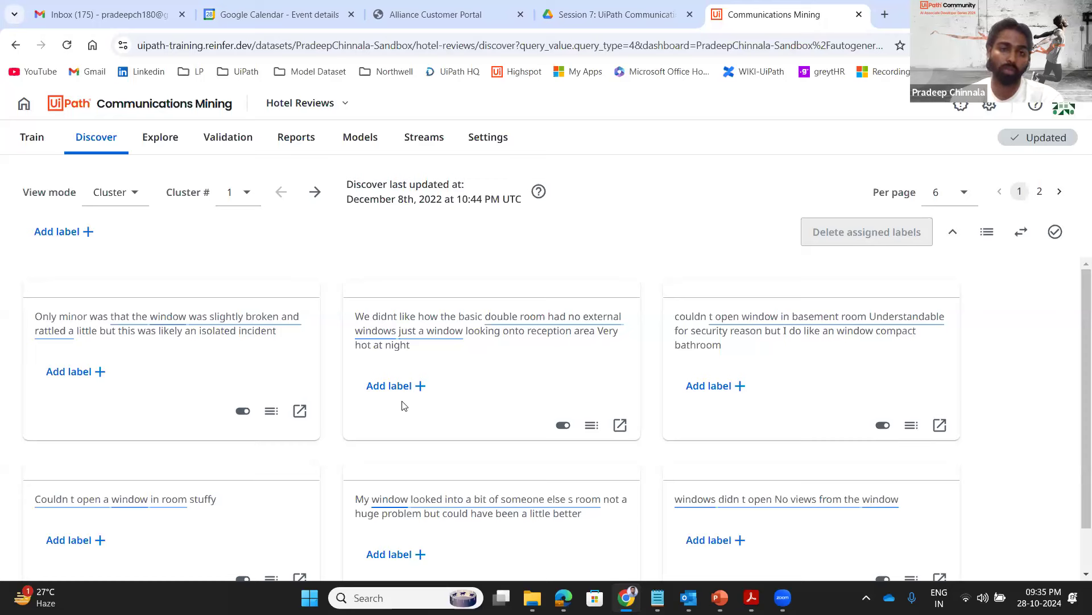
{"action": "left_click", "coordinate": [245, 194]}
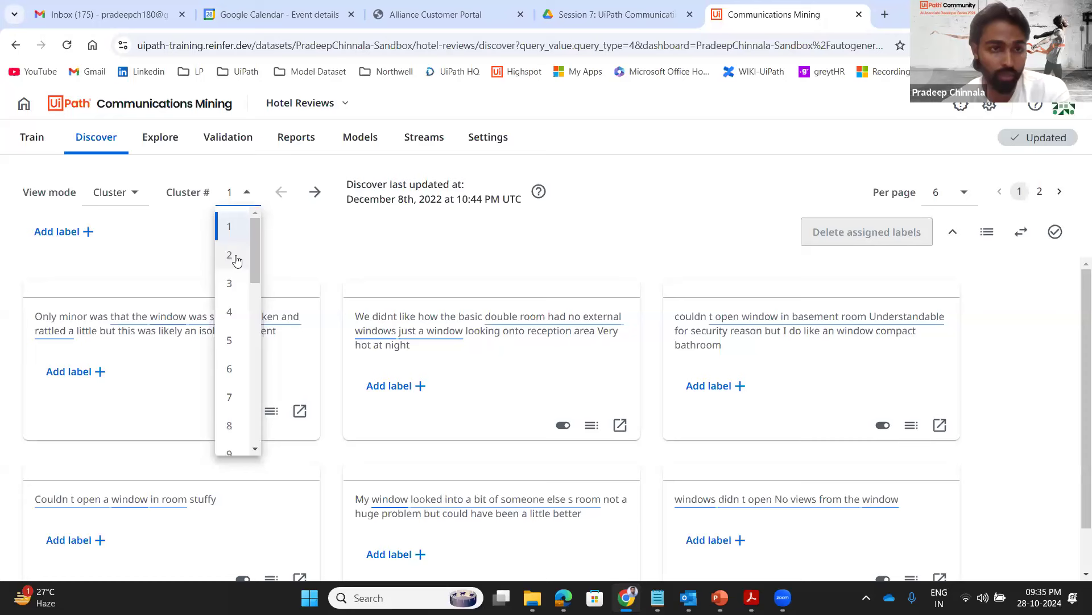
{"action": "left_click", "coordinate": [231, 230]}
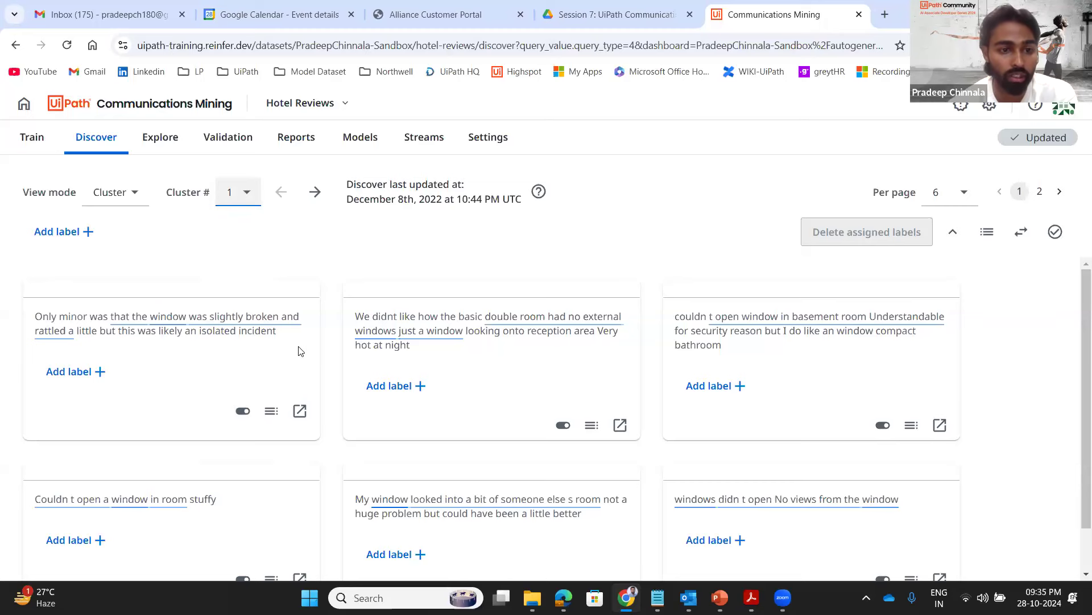
{"action": "scroll", "coordinate": [300, 351], "scroll_direction": "down", "scroll_amount": 1}
{"action": "scroll", "coordinate": [299, 351], "scroll_direction": "down", "scroll_amount": 2}
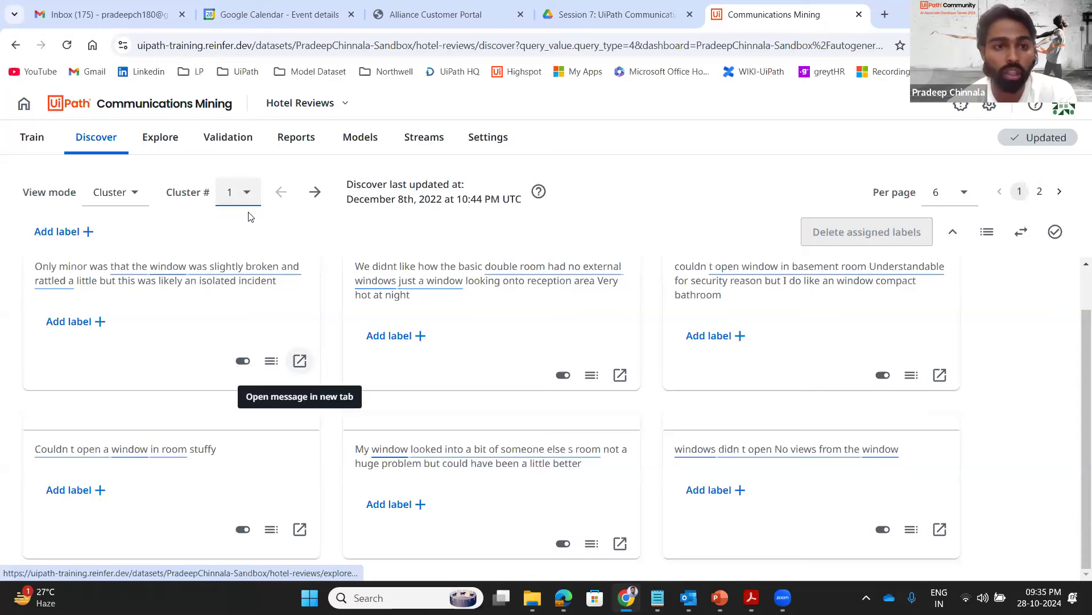
Show cluster 2 and choose "Facilities" as the label to add to the whole cluster
{"action": "left_click", "coordinate": [246, 192]}
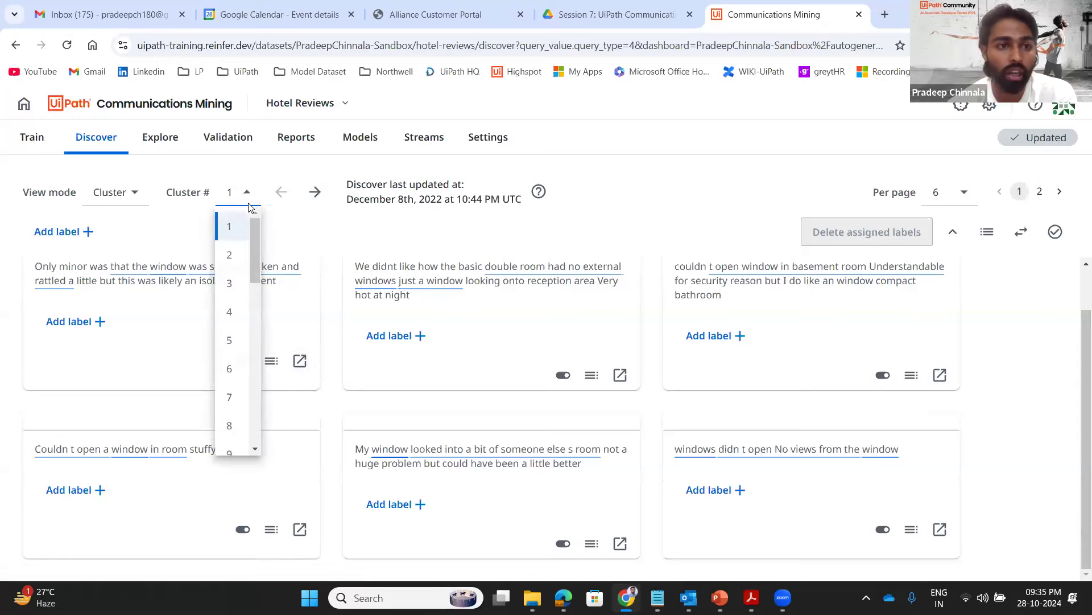
{"action": "left_click", "coordinate": [233, 254]}
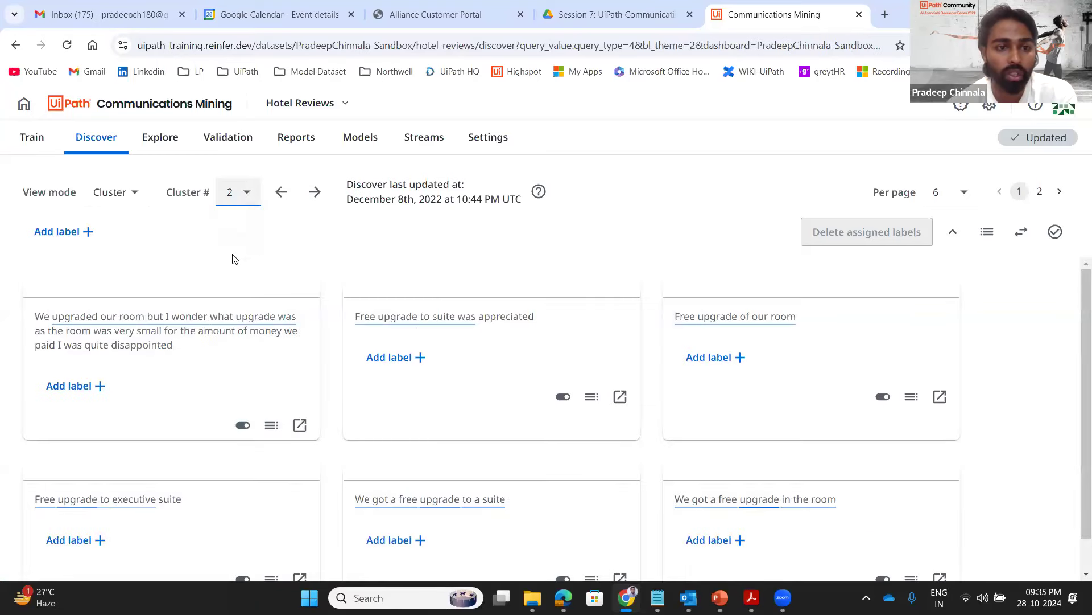
{"action": "left_click", "coordinate": [83, 242]}
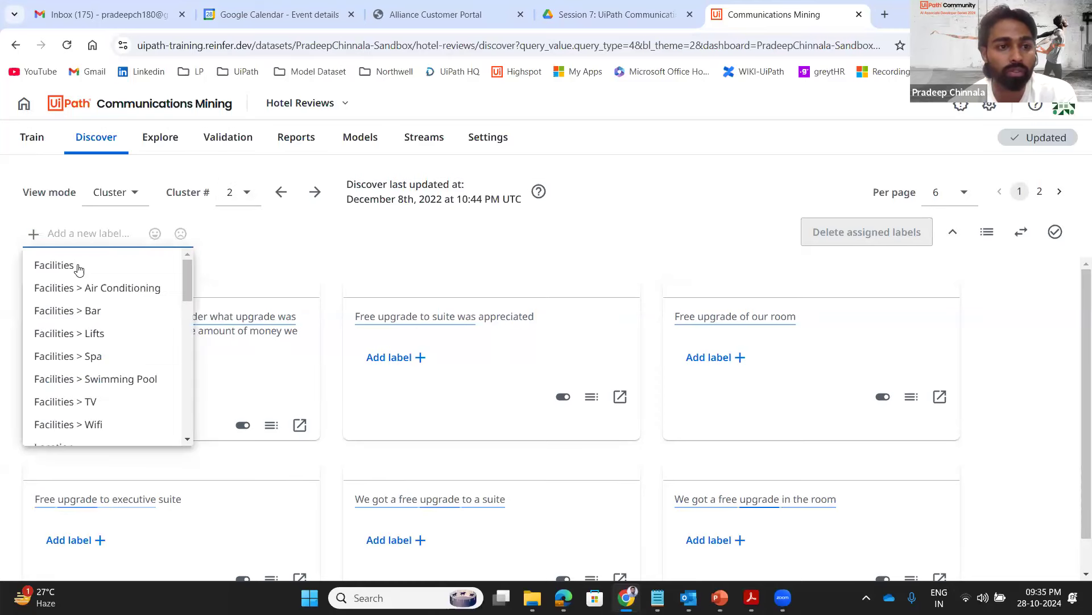
{"action": "left_click", "coordinate": [79, 268]}
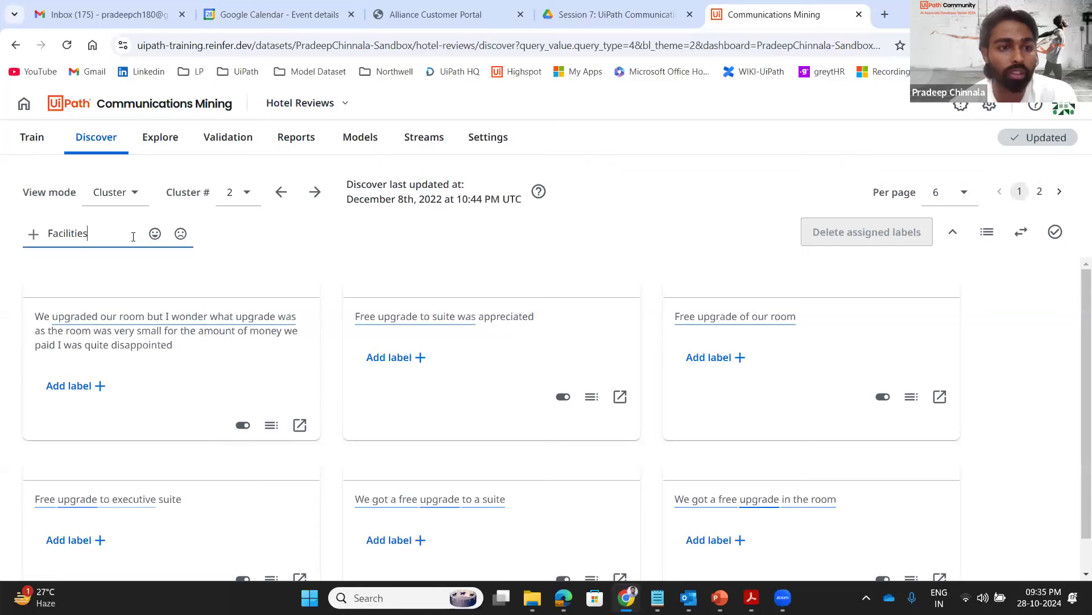
Examine the full list of existing labels and sublabels available for cluster 2, from Facilities to Property > Staff
{"action": "left_click", "coordinate": [94, 233]}
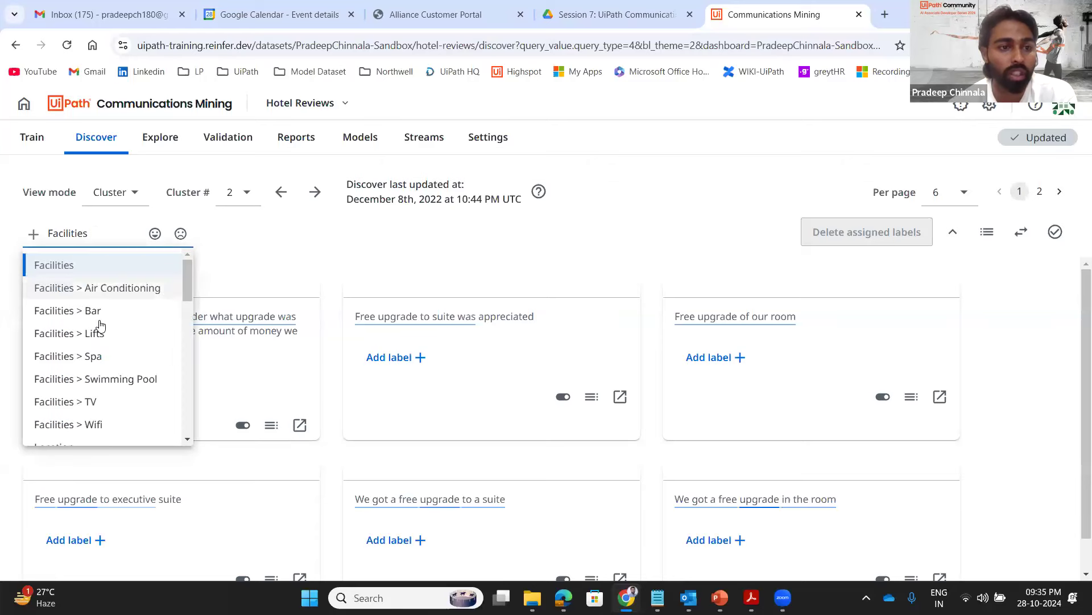
{"action": "scroll", "coordinate": [100, 324], "scroll_direction": "down", "scroll_amount": 1}
{"action": "scroll", "coordinate": [100, 324], "scroll_direction": "down", "scroll_amount": 8}
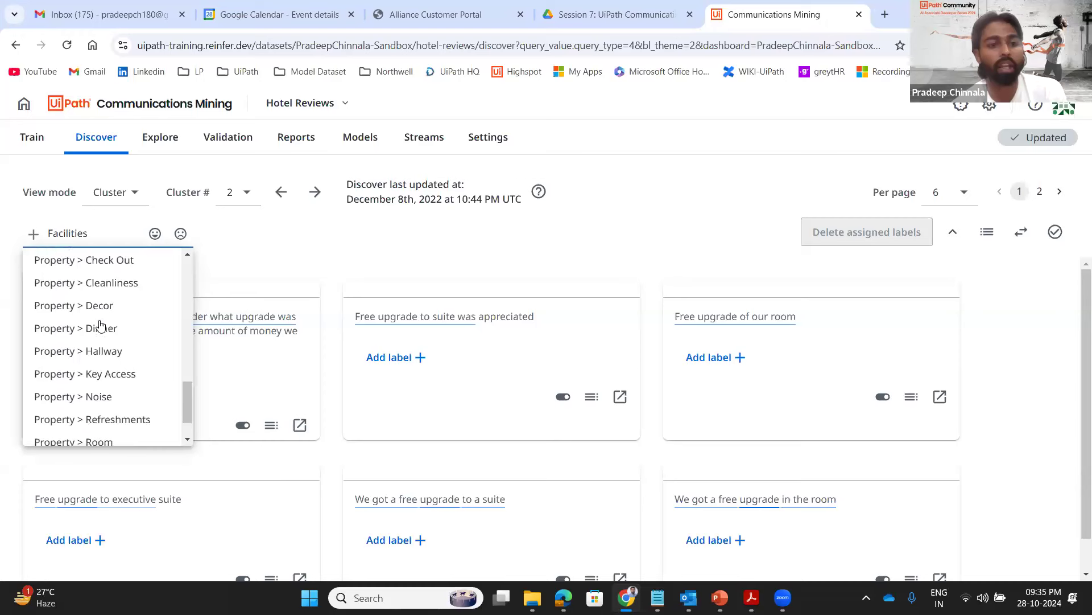
{"action": "scroll", "coordinate": [99, 324], "scroll_direction": "down", "scroll_amount": 1}
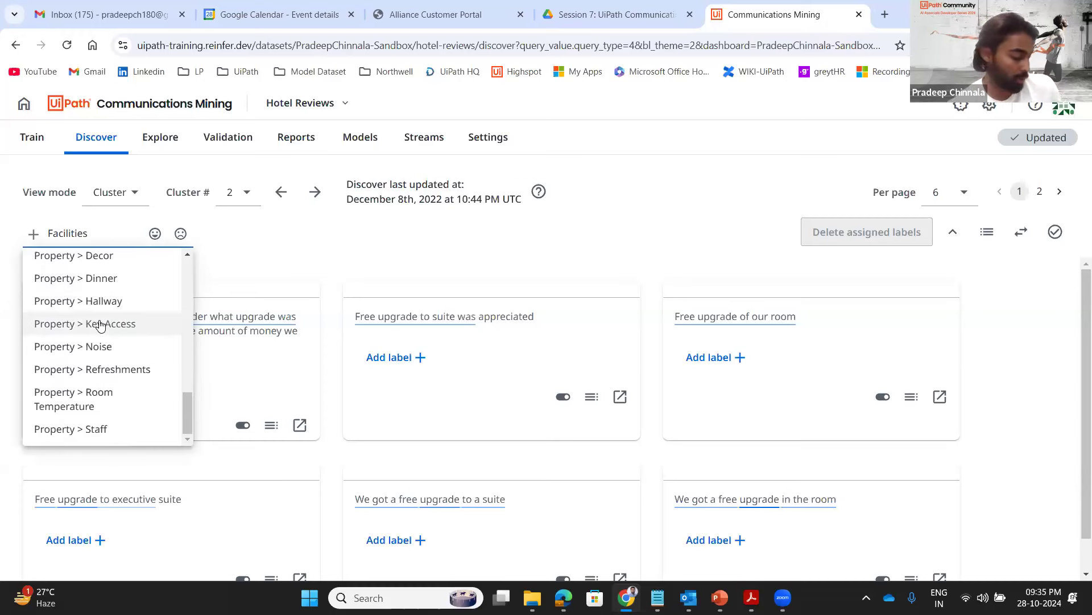
{"action": "scroll", "coordinate": [94, 350], "scroll_direction": "up", "scroll_amount": 10}
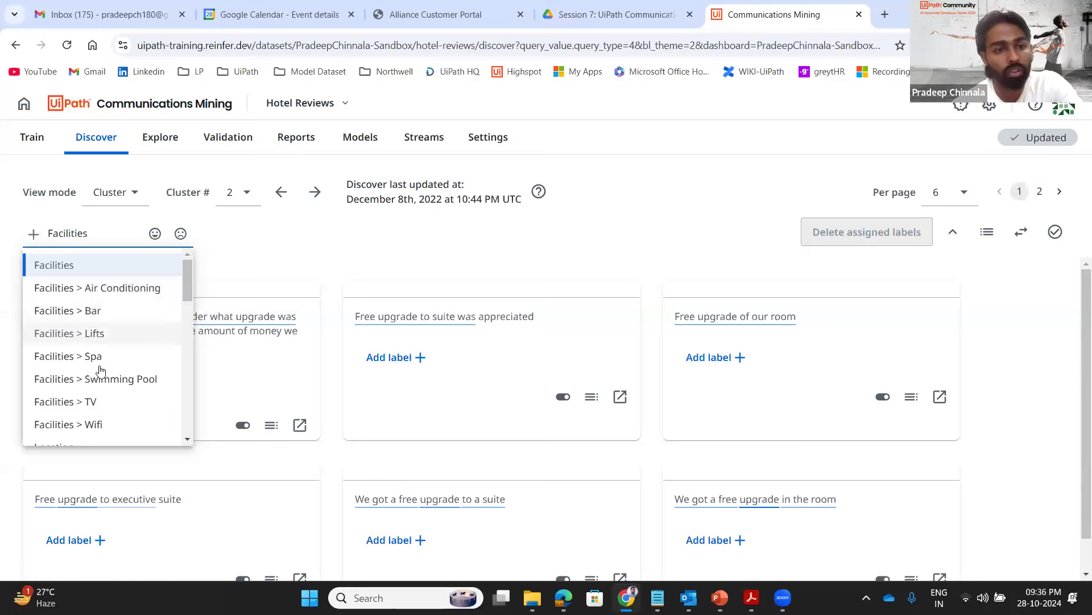
{"action": "scroll", "coordinate": [153, 383], "scroll_direction": "down", "scroll_amount": 3}
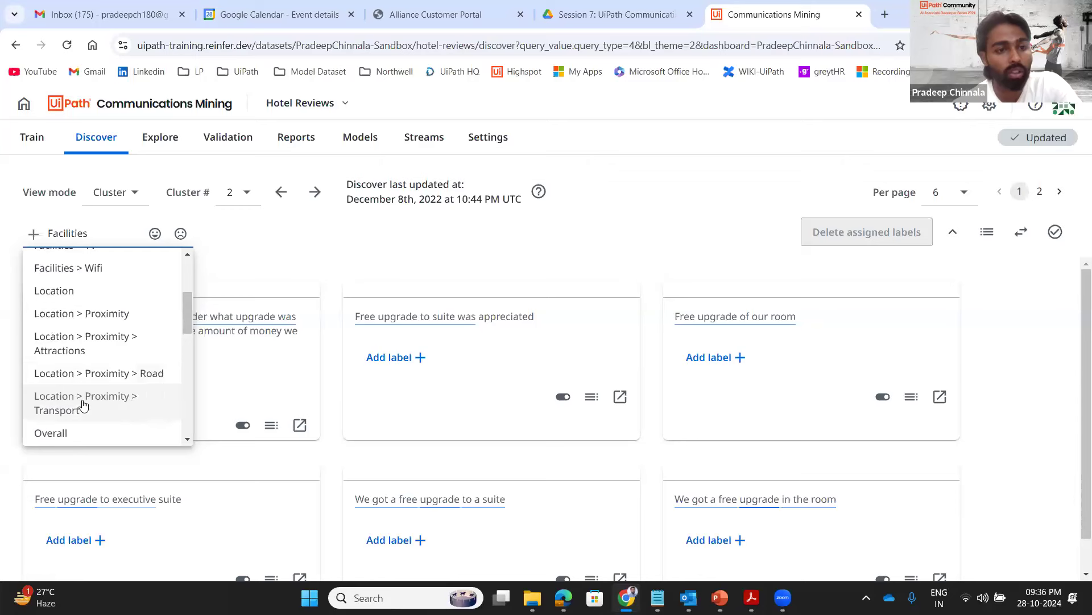
{"action": "scroll", "coordinate": [83, 405], "scroll_direction": "down", "scroll_amount": 1}
{"action": "scroll", "coordinate": [127, 371], "scroll_direction": "down", "scroll_amount": 5}
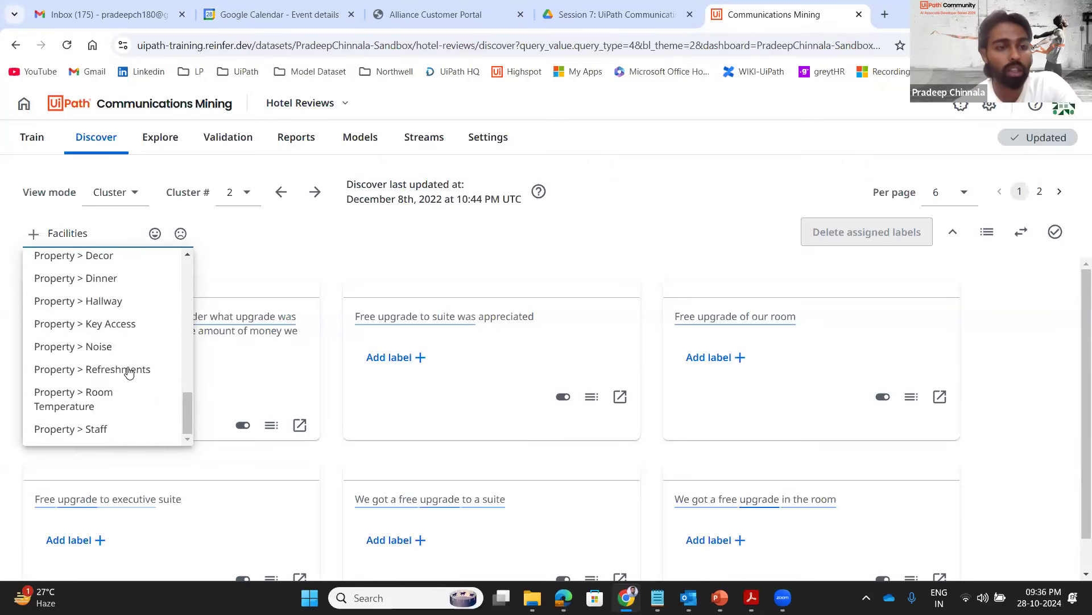
{"action": "scroll", "coordinate": [128, 373], "scroll_direction": "up", "scroll_amount": 3}
{"action": "scroll", "coordinate": [129, 373], "scroll_direction": "down", "scroll_amount": 3}
{"action": "scroll", "coordinate": [128, 372], "scroll_direction": "up", "scroll_amount": 10}
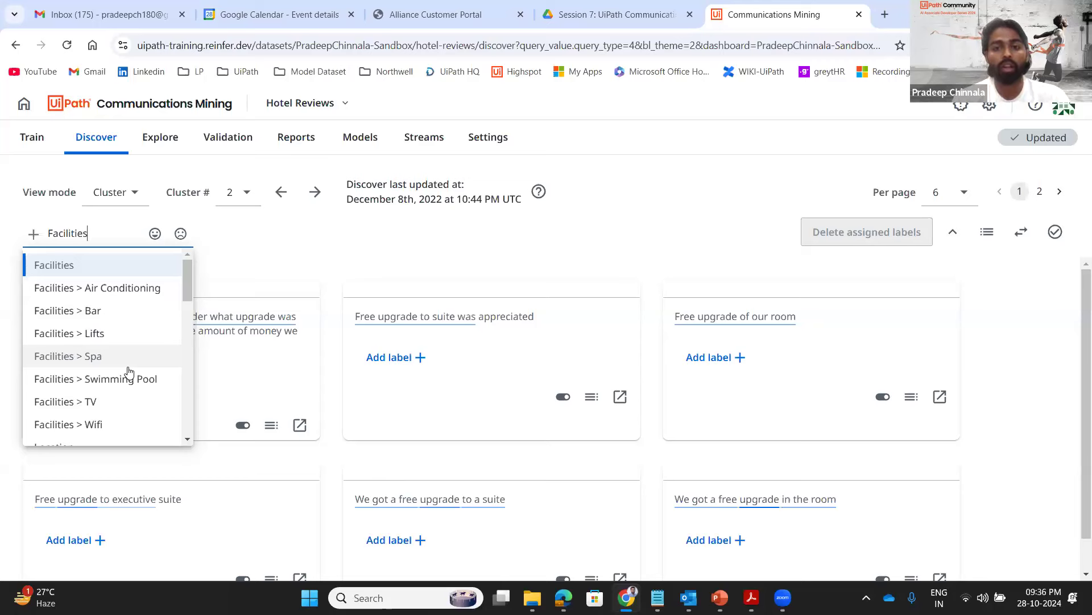
Show cluster 3 and choose "Property" as the label for the message "Views of Tower Bridge were awesome"
{"action": "left_click", "coordinate": [246, 194]}
{"action": "left_click", "coordinate": [242, 293]}
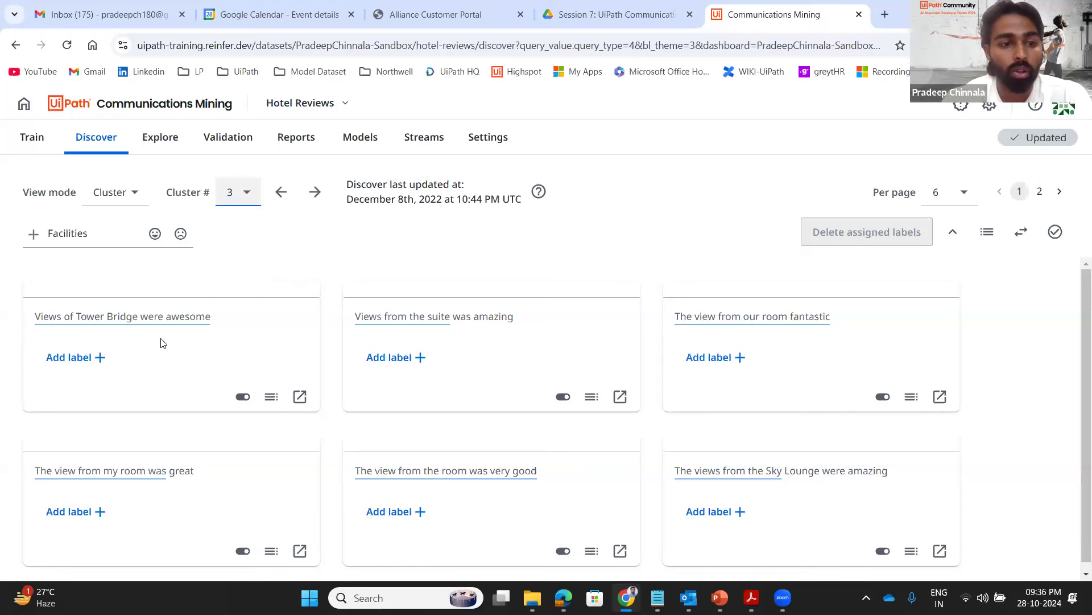
{"action": "left_click", "coordinate": [78, 357]}
{"action": "left_click", "coordinate": [77, 357]}
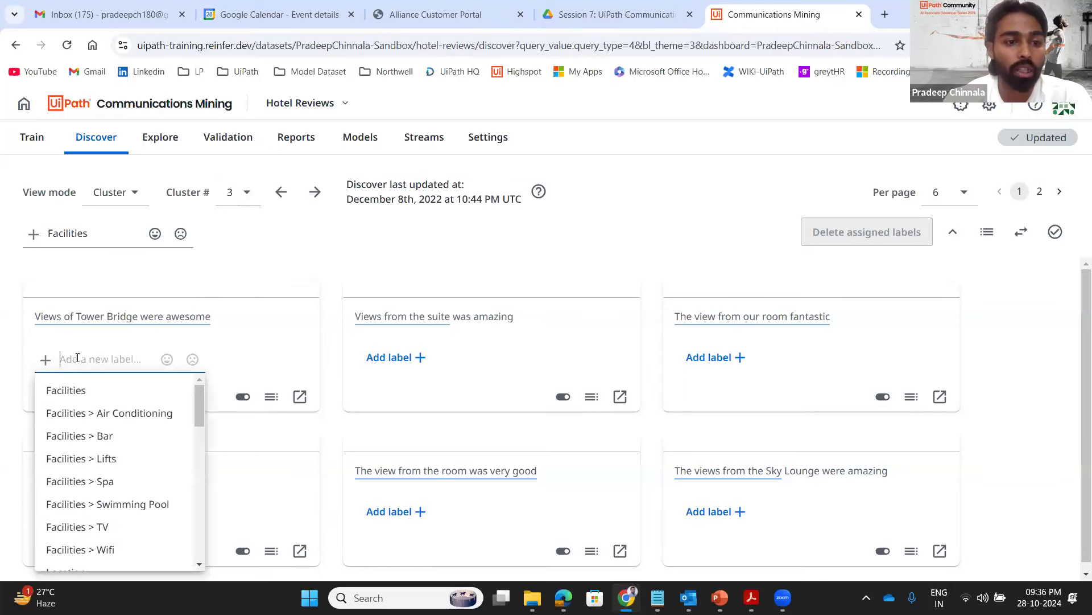
{"action": "scroll", "coordinate": [80, 422], "scroll_direction": "down", "scroll_amount": 1}
{"action": "scroll", "coordinate": [80, 423], "scroll_direction": "down", "scroll_amount": 3}
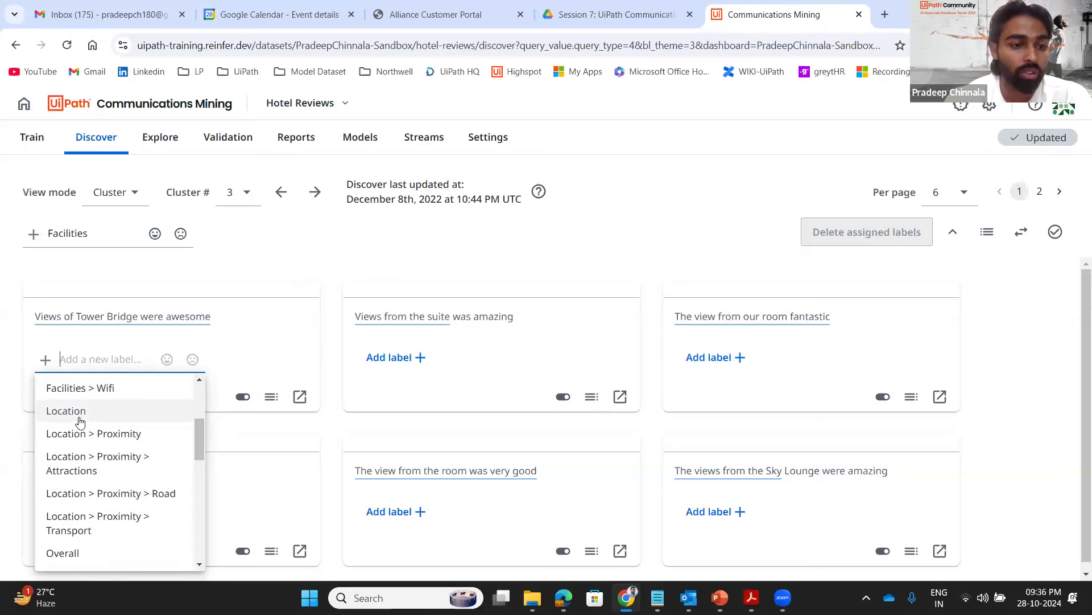
{"action": "scroll", "coordinate": [110, 478], "scroll_direction": "down", "scroll_amount": 3}
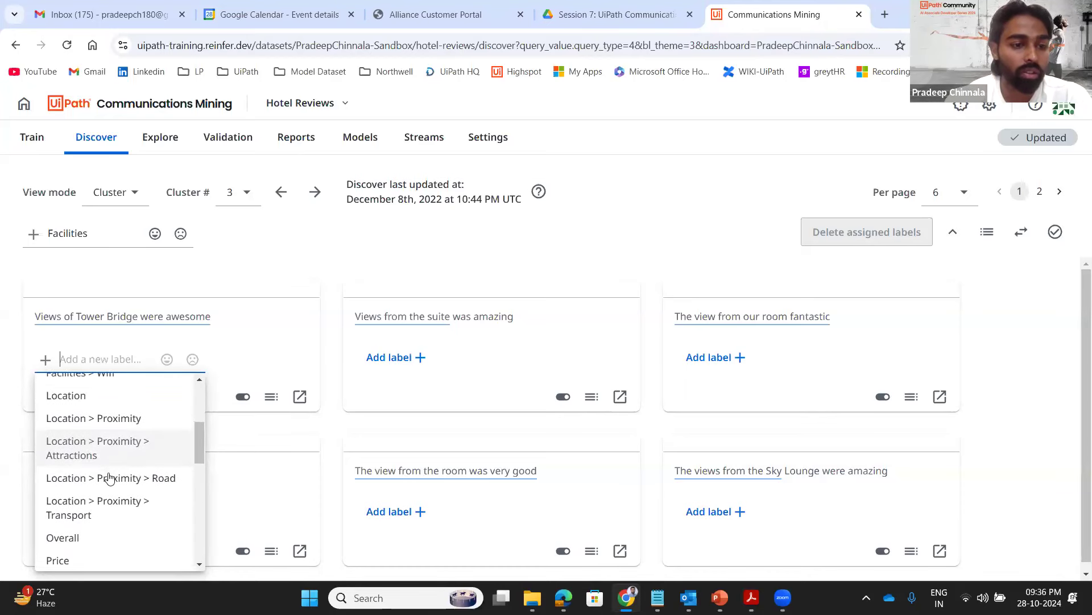
{"action": "scroll", "coordinate": [110, 478], "scroll_direction": "down", "scroll_amount": 4}
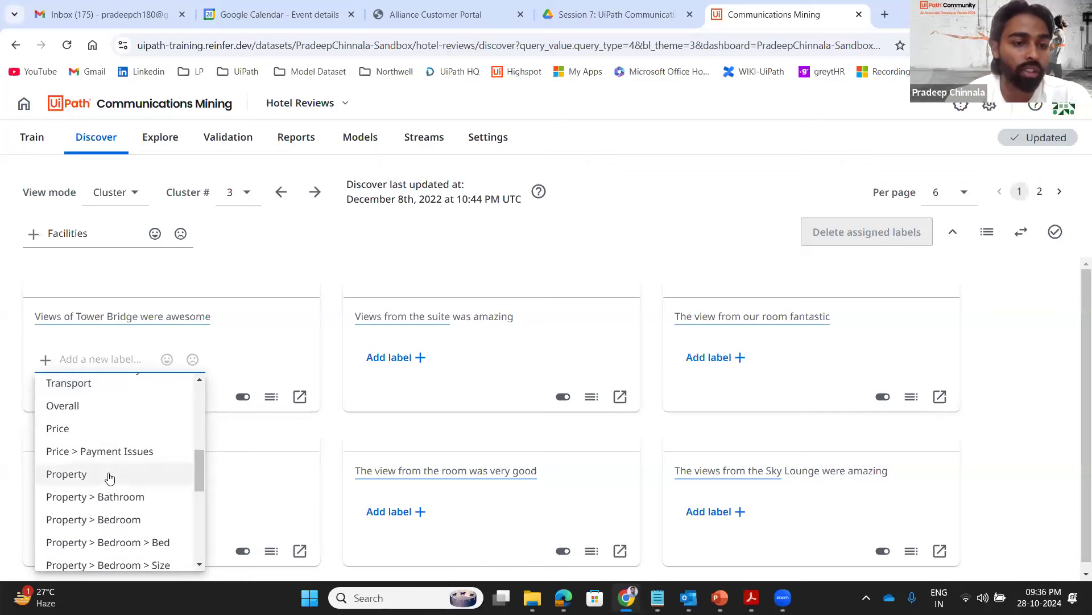
{"action": "scroll", "coordinate": [110, 478], "scroll_direction": "down", "scroll_amount": 4}
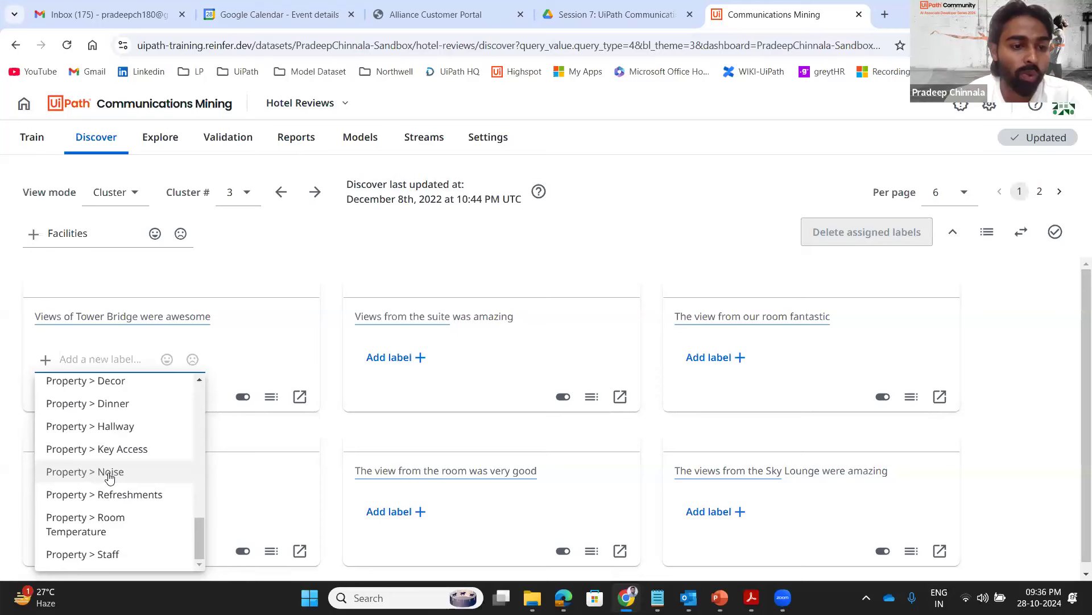
{"action": "scroll", "coordinate": [123, 456], "scroll_direction": "up", "scroll_amount": 1}
{"action": "scroll", "coordinate": [123, 456], "scroll_direction": "down", "scroll_amount": 1}
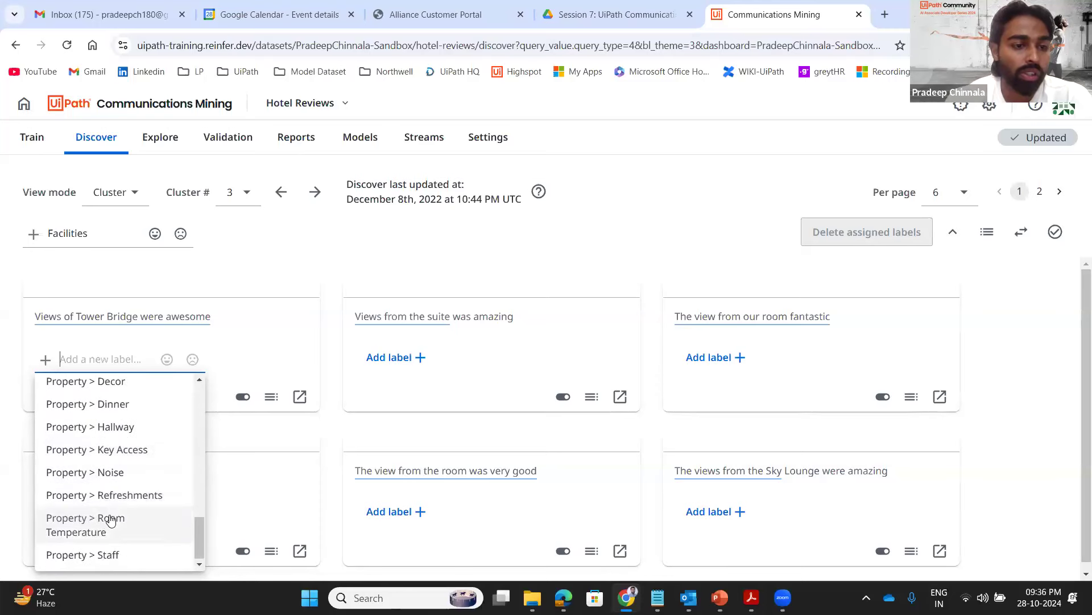
{"action": "scroll", "coordinate": [110, 515], "scroll_direction": "up", "scroll_amount": 6}
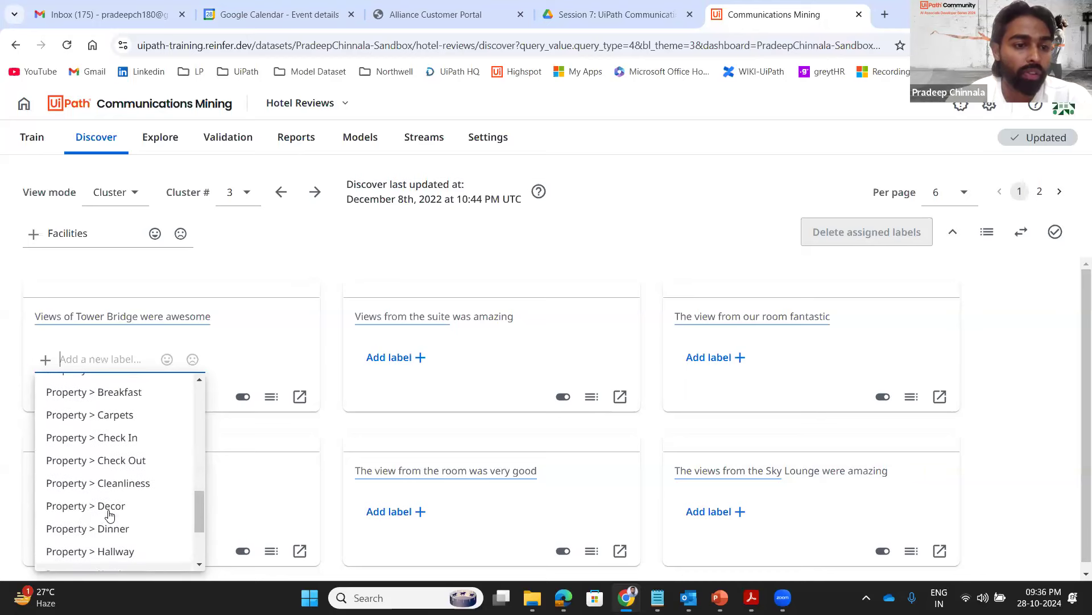
{"action": "scroll", "coordinate": [116, 458], "scroll_direction": "up", "scroll_amount": 4}
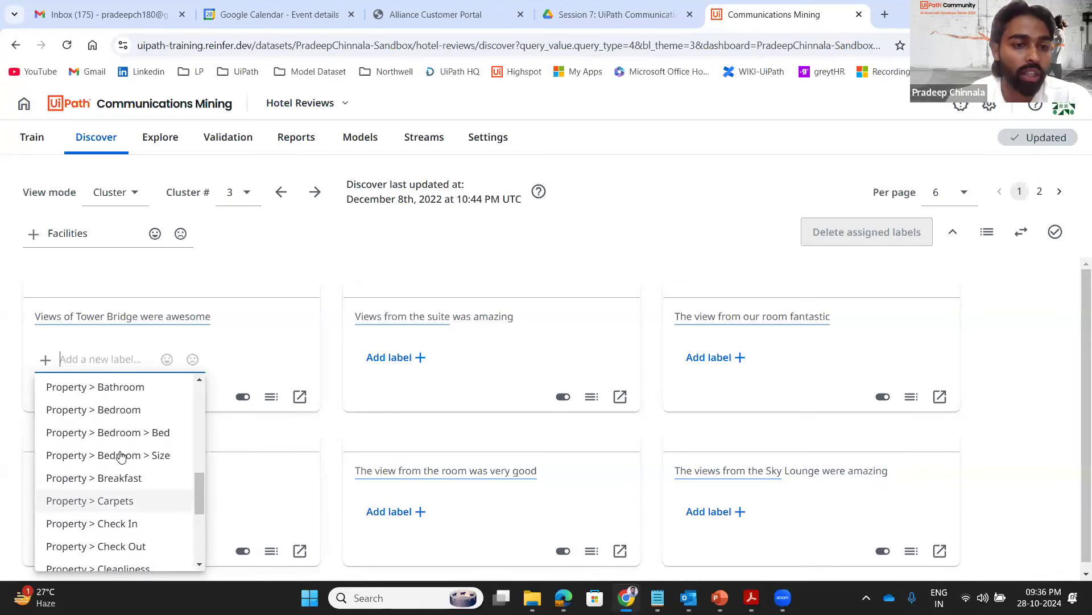
{"action": "scroll", "coordinate": [120, 458], "scroll_direction": "up", "scroll_amount": 4}
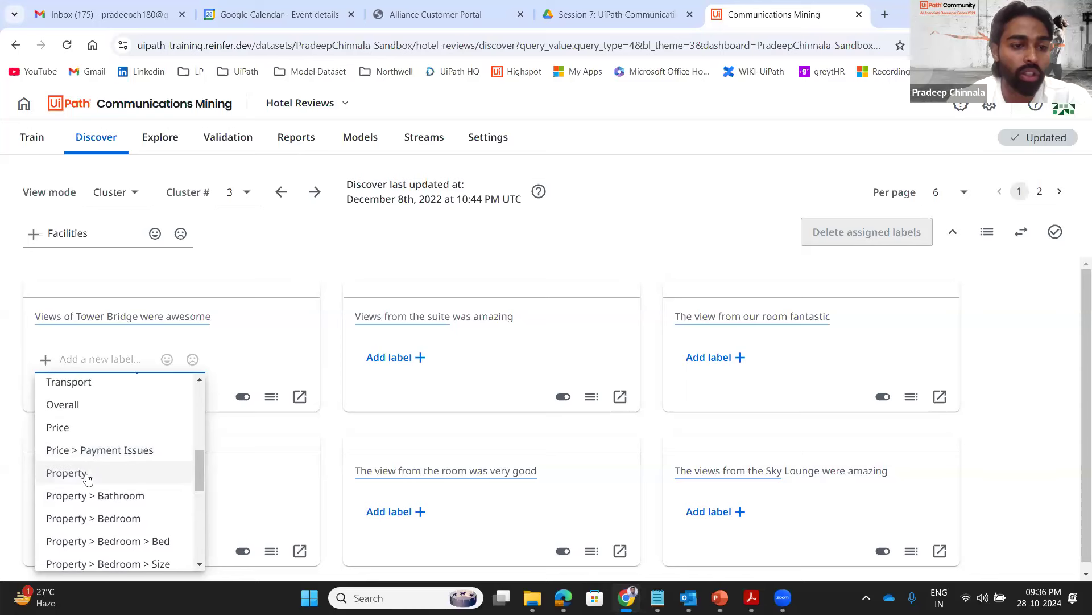
{"action": "left_click", "coordinate": [87, 473]}
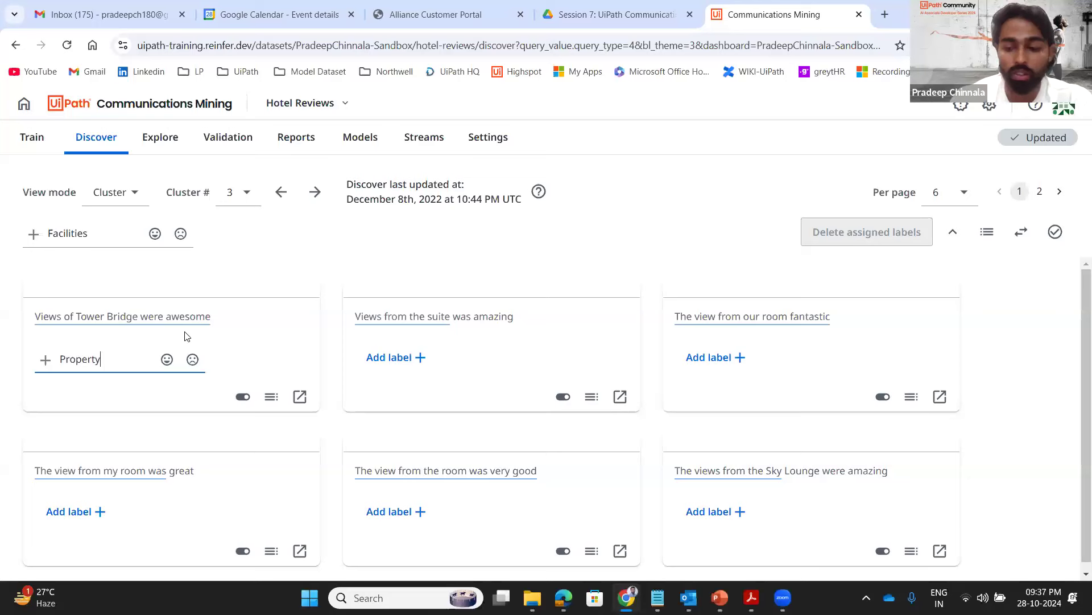
{"action": "left_click", "coordinate": [260, 356]}
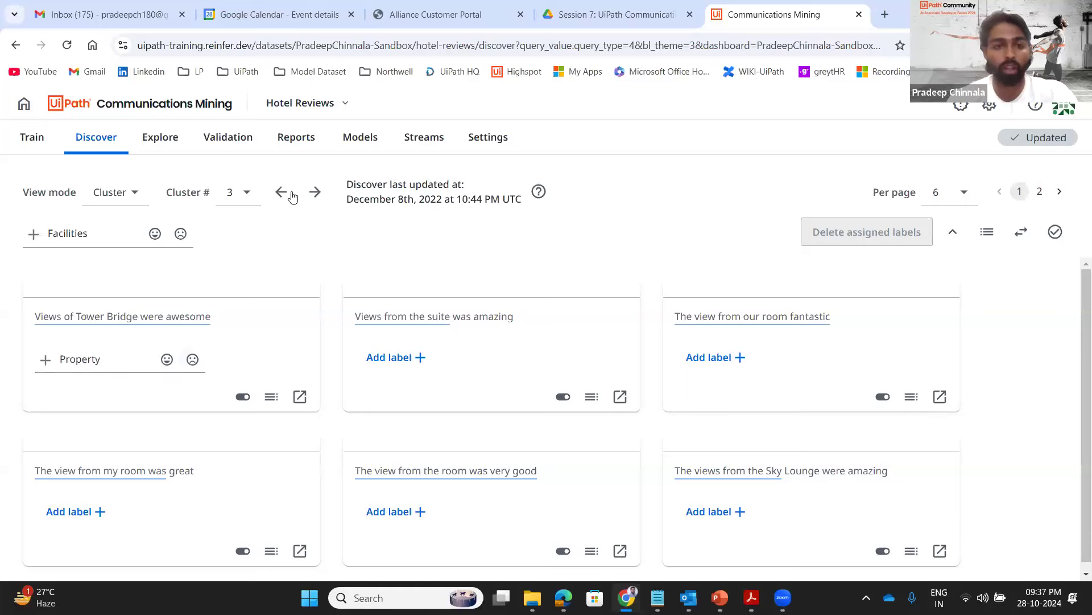
Show cluster 5 and choose "Facilities > Lifts" as the label for the message about a disabled traveller dealing with stairs
{"action": "left_click", "coordinate": [254, 194]}
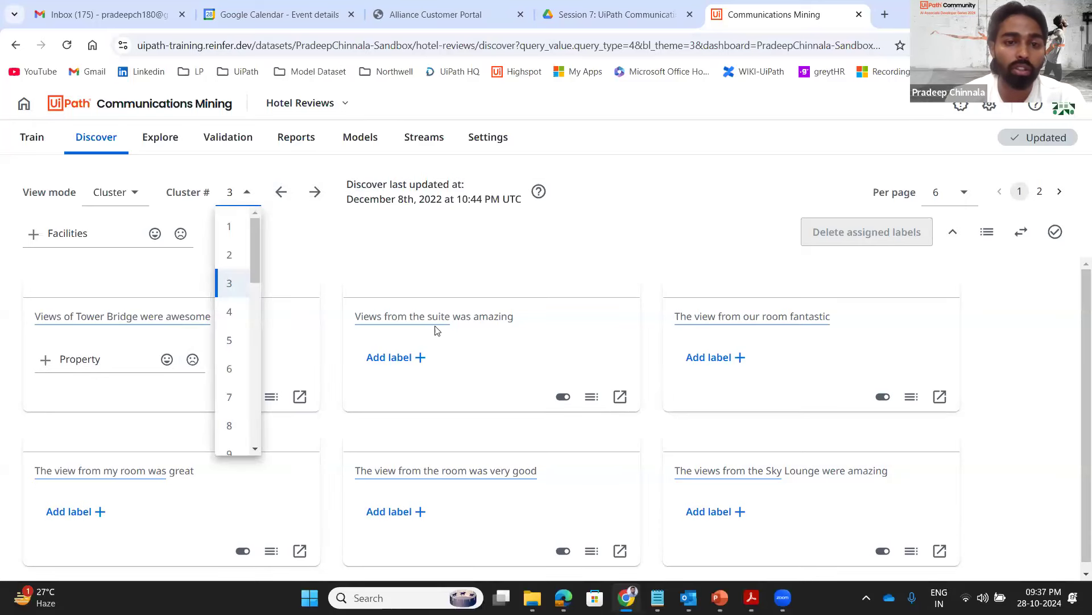
{"action": "key", "text": "Escape"}
{"action": "scroll", "coordinate": [483, 398], "scroll_direction": "down", "scroll_amount": 1}
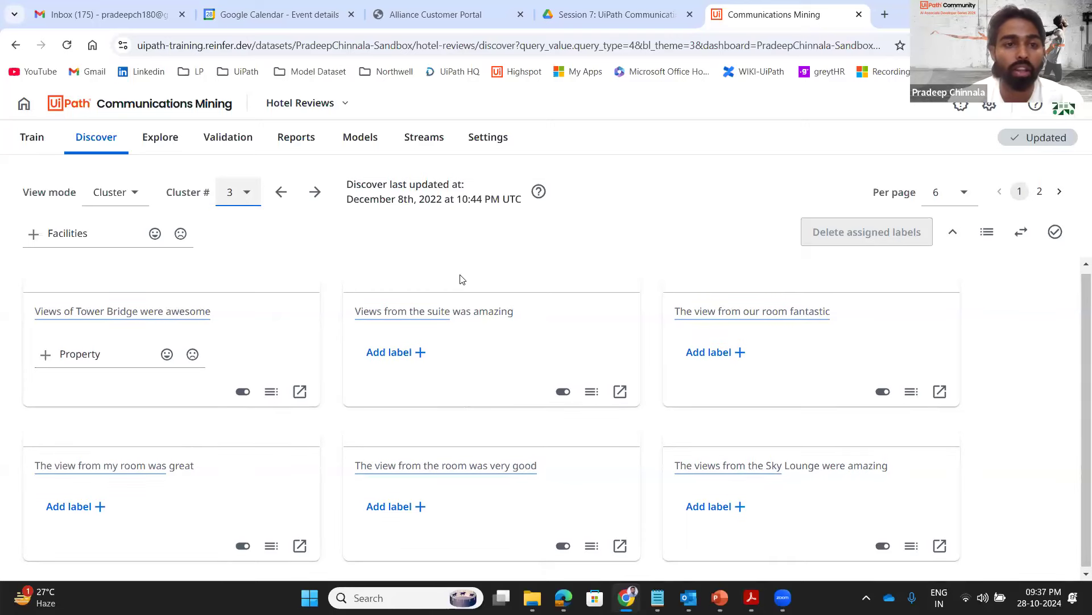
{"action": "left_click", "coordinate": [245, 196]}
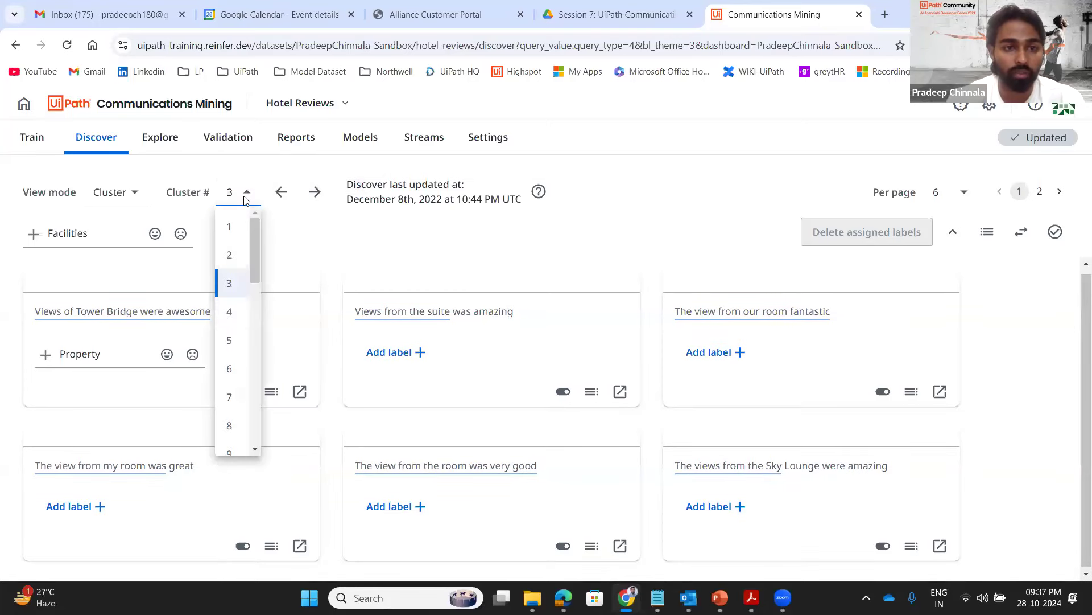
{"action": "left_click", "coordinate": [229, 349]}
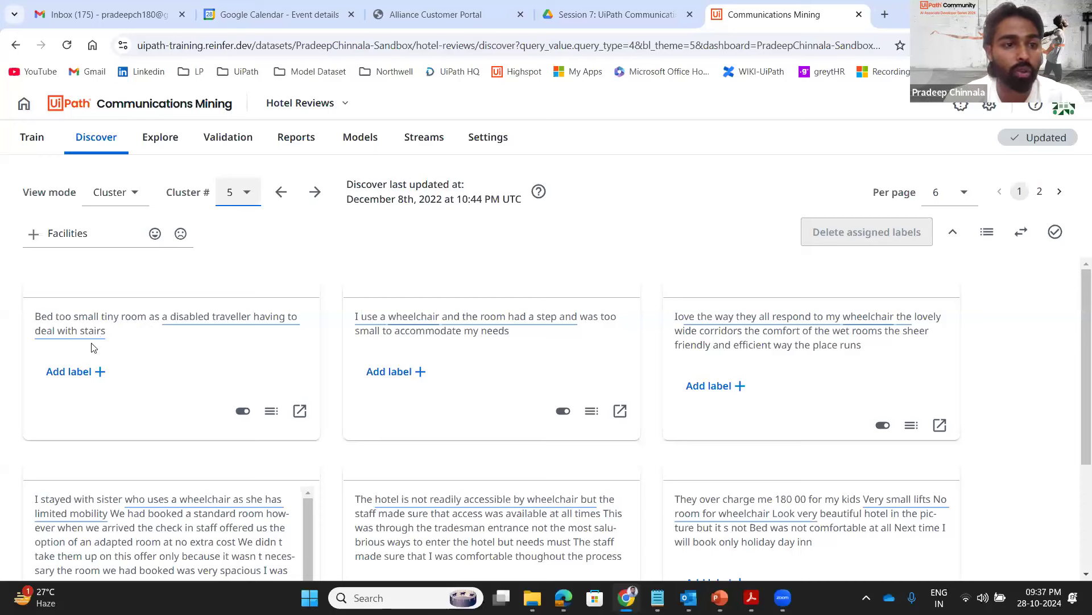
{"action": "left_click", "coordinate": [97, 371]}
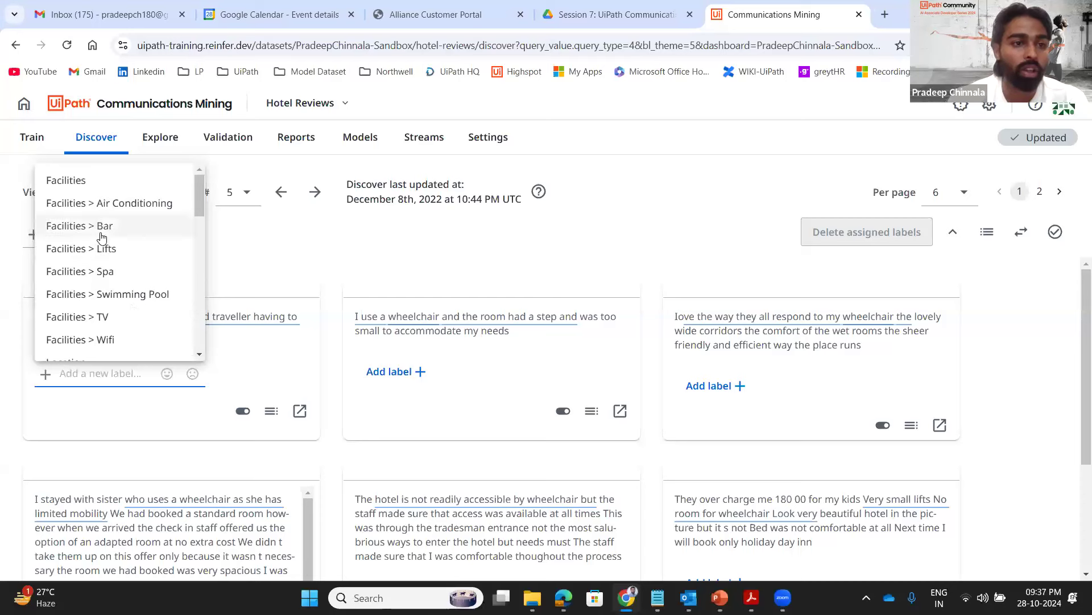
{"action": "left_click", "coordinate": [91, 254]}
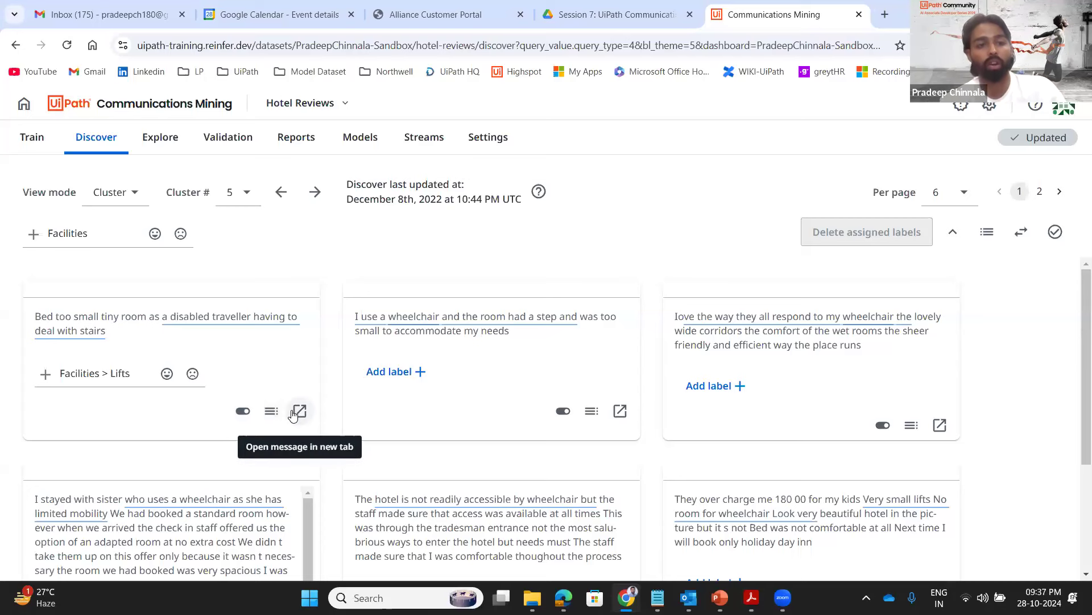
Add the new nested label "Facilities > TV > Channel" with positive sentiment to the labels for the whole of cluster 5
{"action": "left_click", "coordinate": [93, 228]}
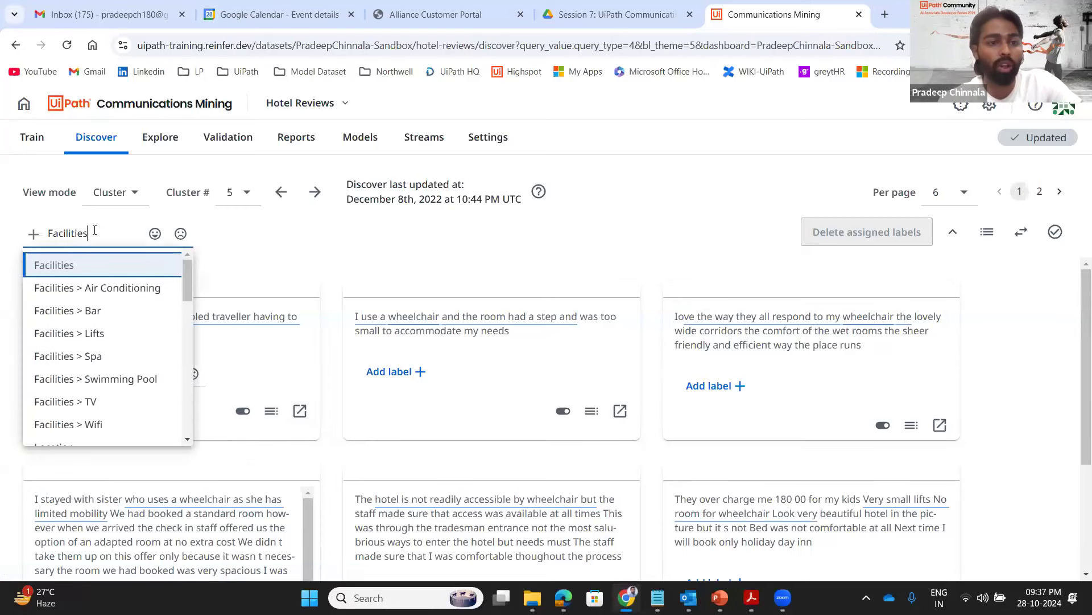
{"action": "key", "text": "BackSpace"}
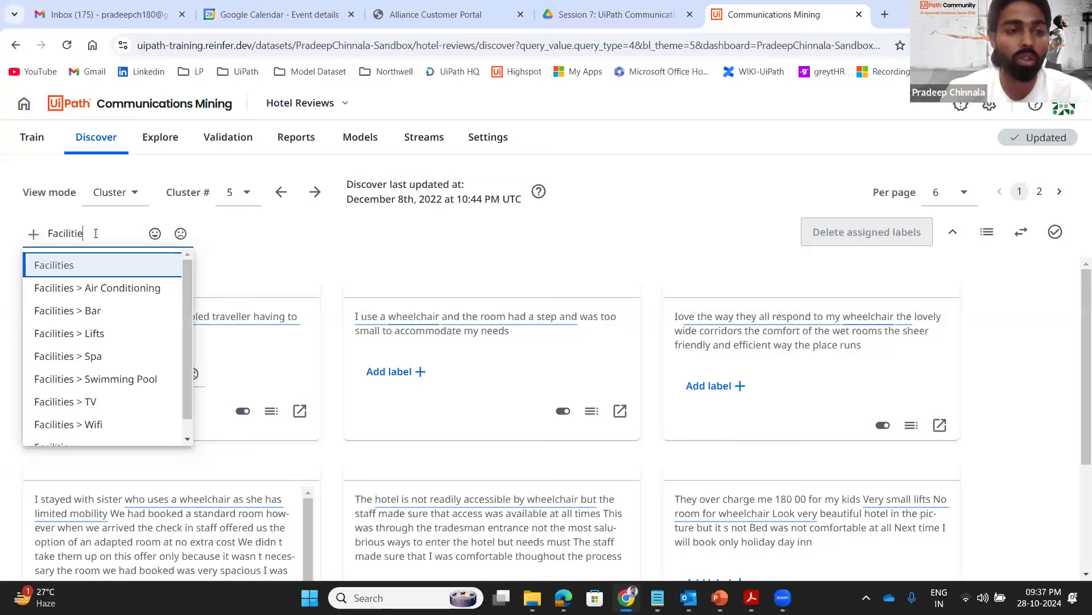
{"action": "key", "text": "BackSpace"}
{"action": "key", "text": "BackSpace"}
{"action": "key", "text": "BackSpace"}
{"action": "key", "text": "BackSpace"}
{"action": "key", "text": "BackSpace"}
{"action": "key", "text": "BackSpace"}
{"action": "key", "text": "BackSpace"}
{"action": "type", "text": "Fa"}
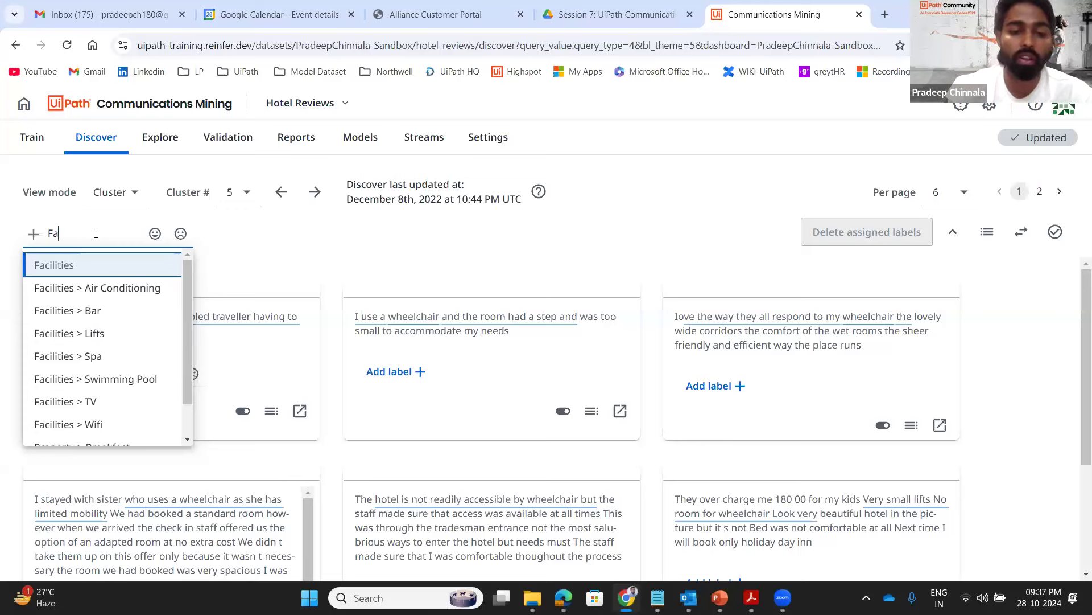
{"action": "type", "text": "cili"}
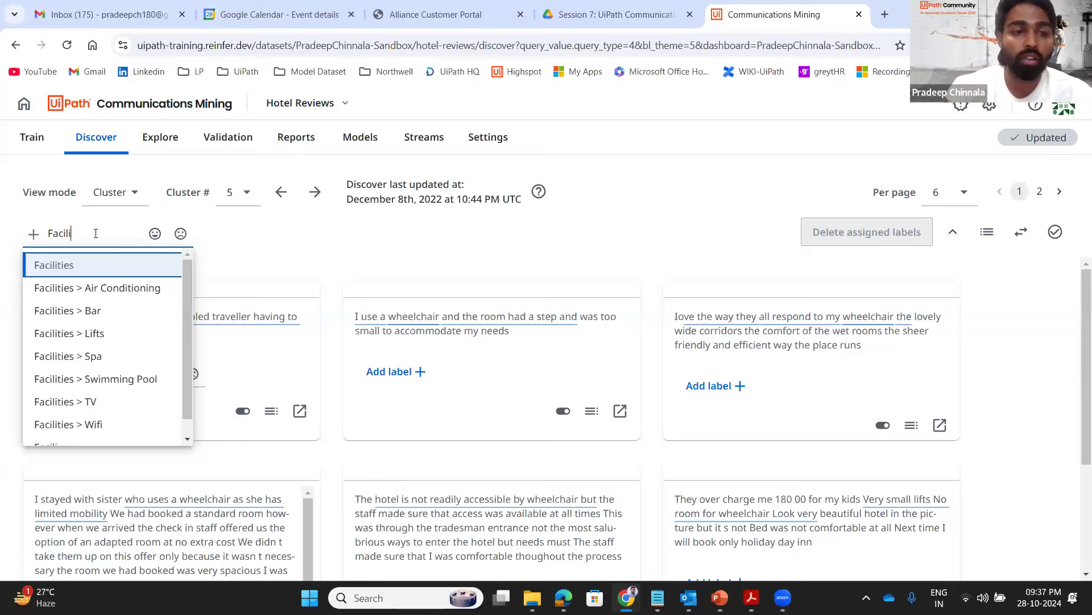
{"action": "type", "text": "tie"}
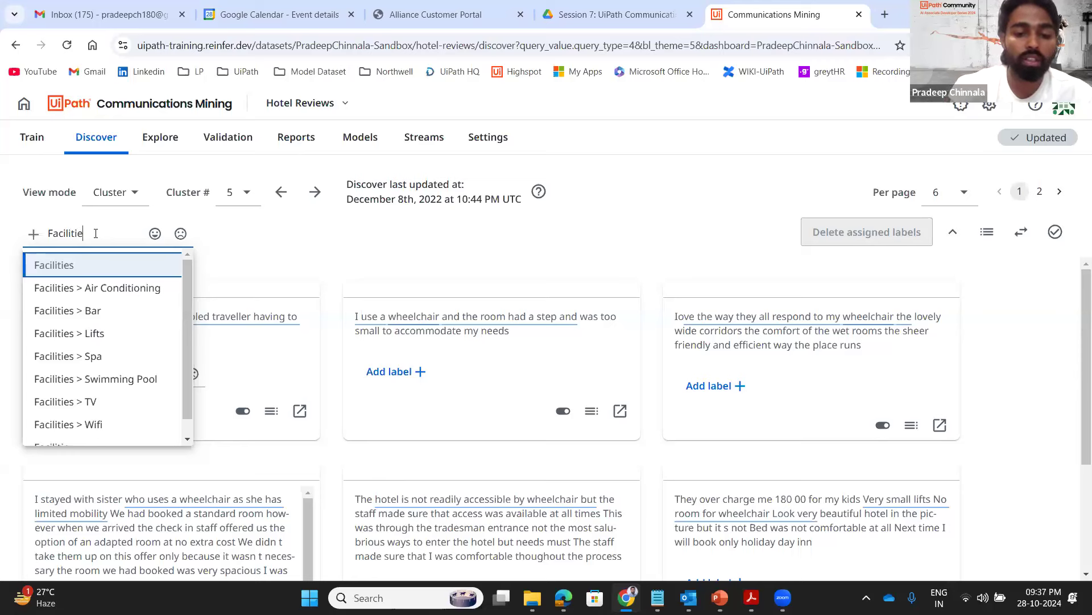
{"action": "type", "text": "s ."}
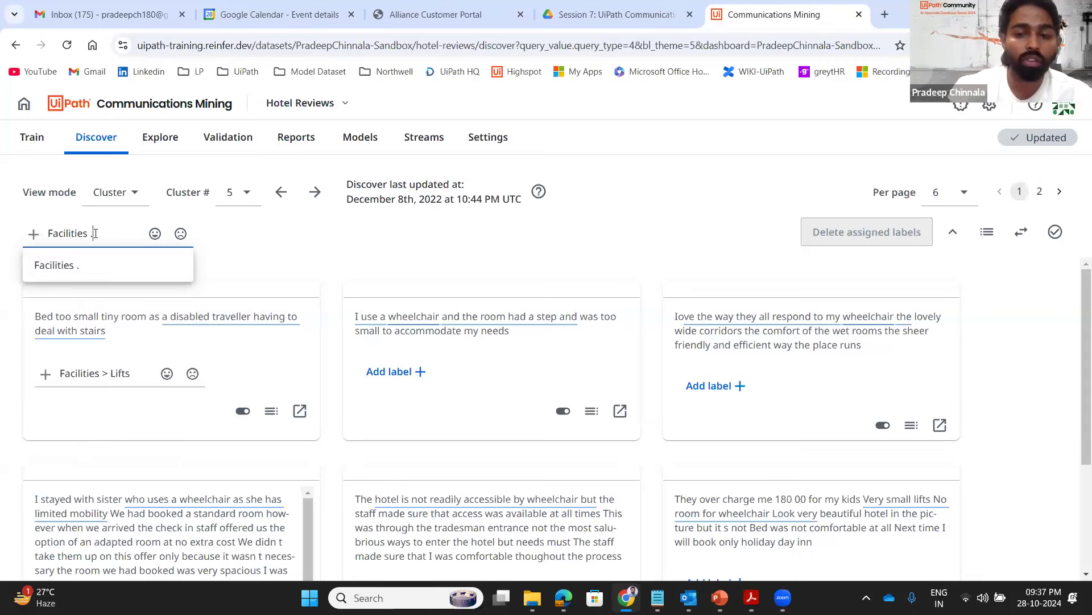
{"action": "key", "text": "BackSpace"}
{"action": "type", "text": "> "}
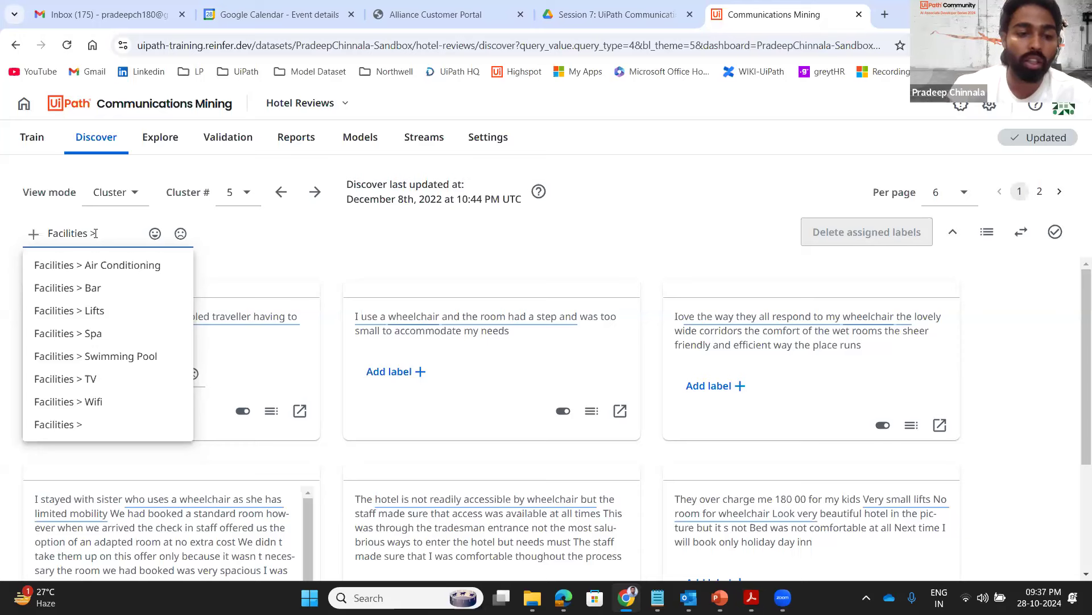
{"action": "type", "text": "TV"}
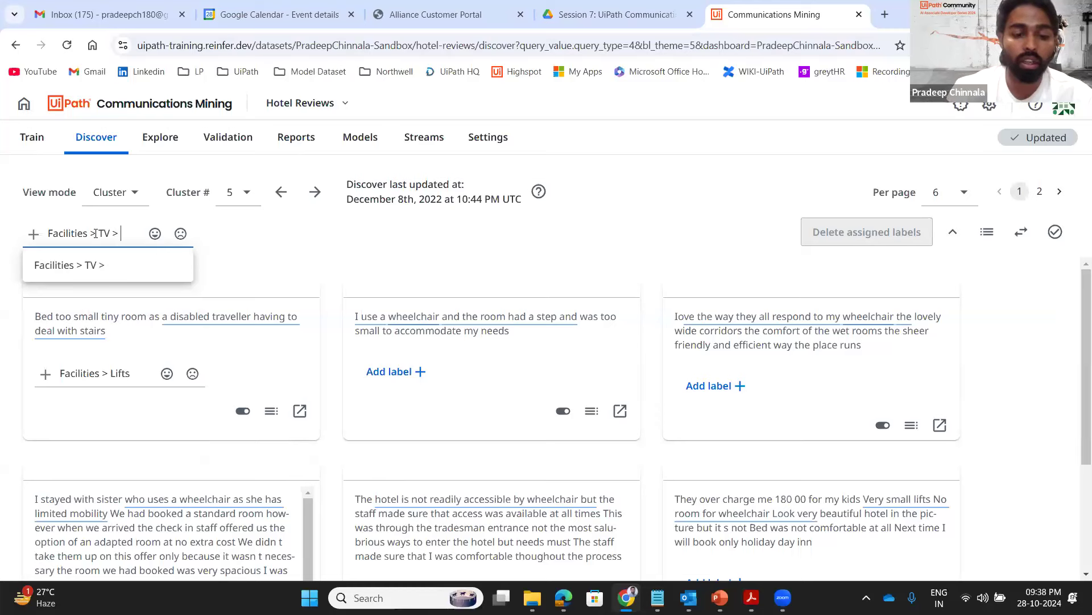
{"action": "type", "text": " > Chan"}
{"action": "key", "text": "BackSpace"}
{"action": "key", "text": "BackSpace"}
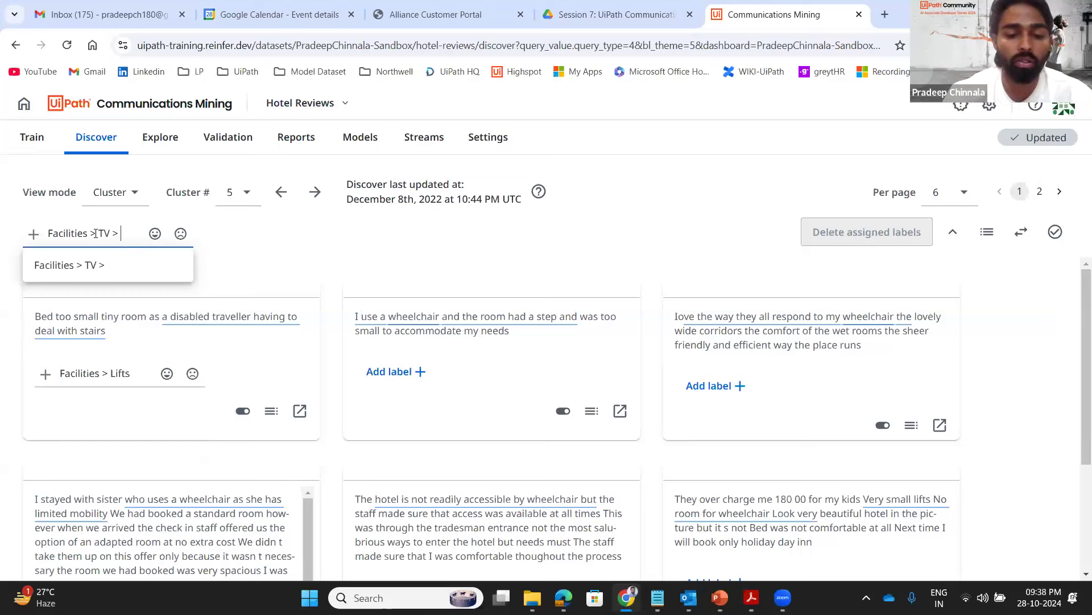
{"action": "type", "text": "Channel"}
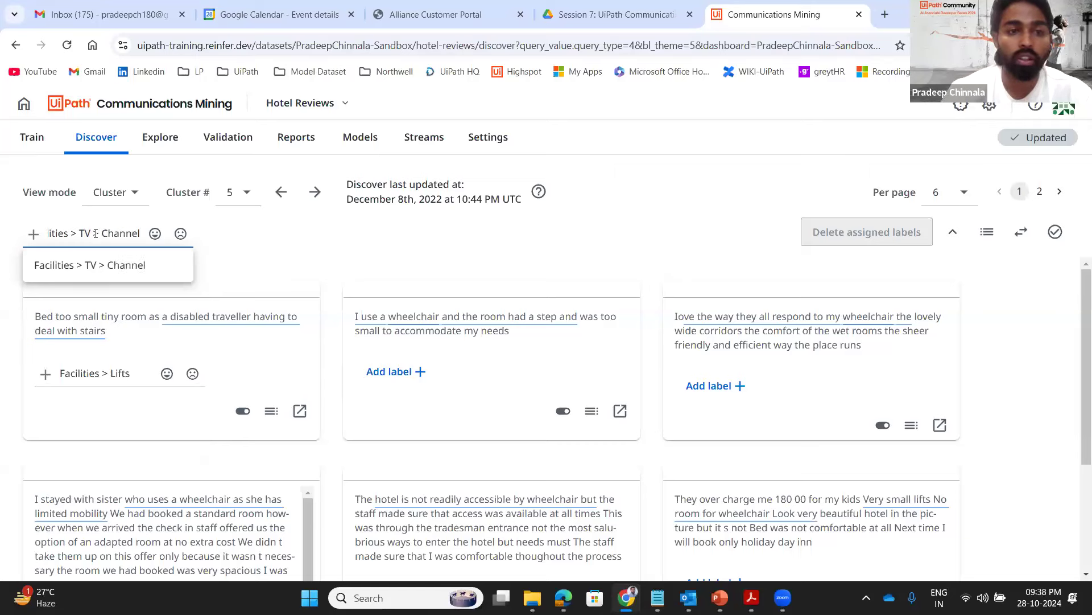
{"action": "key", "text": "Return"}
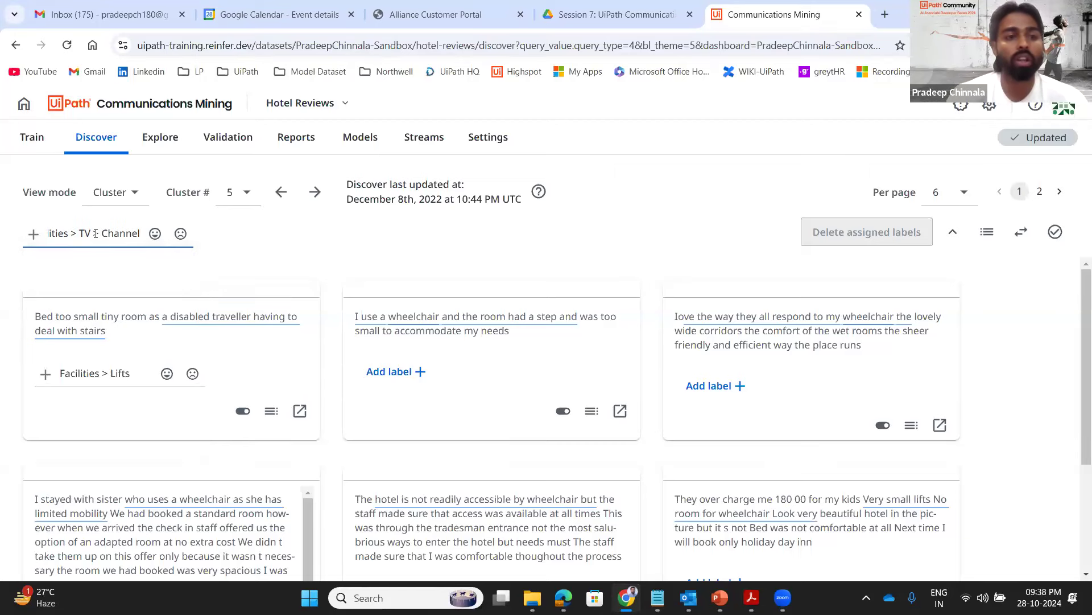
{"action": "left_click", "coordinate": [142, 235]}
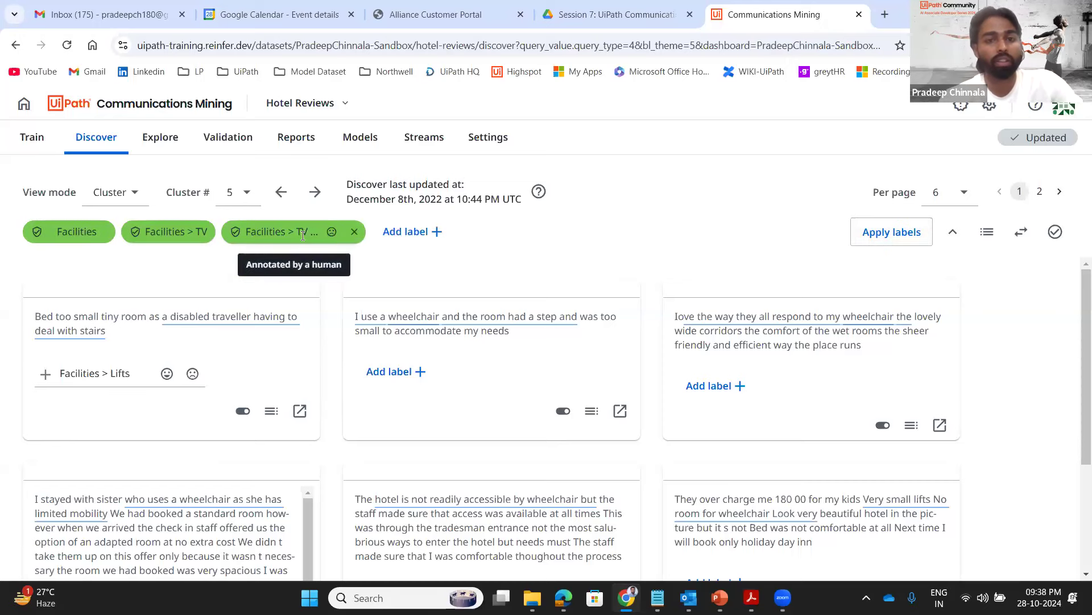
Enter the new nested label "Facilities > Bathroom > smell" for the whole of cluster 5 and apply the cluster's labels to its messages
{"action": "left_click", "coordinate": [418, 232]}
{"action": "left_click", "coordinate": [420, 238]}
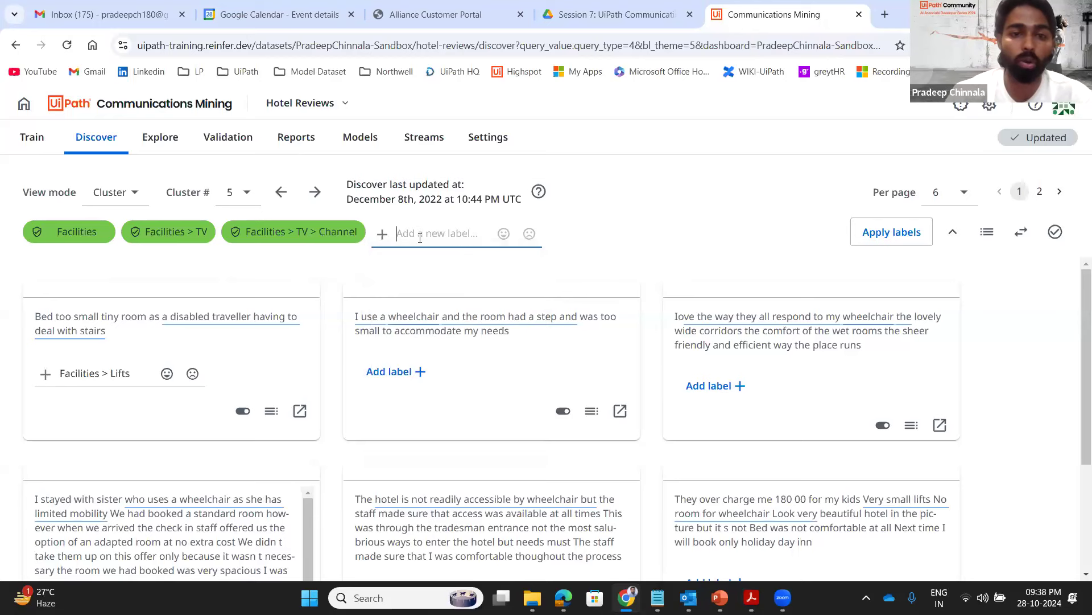
{"action": "type", "text": "Fac"}
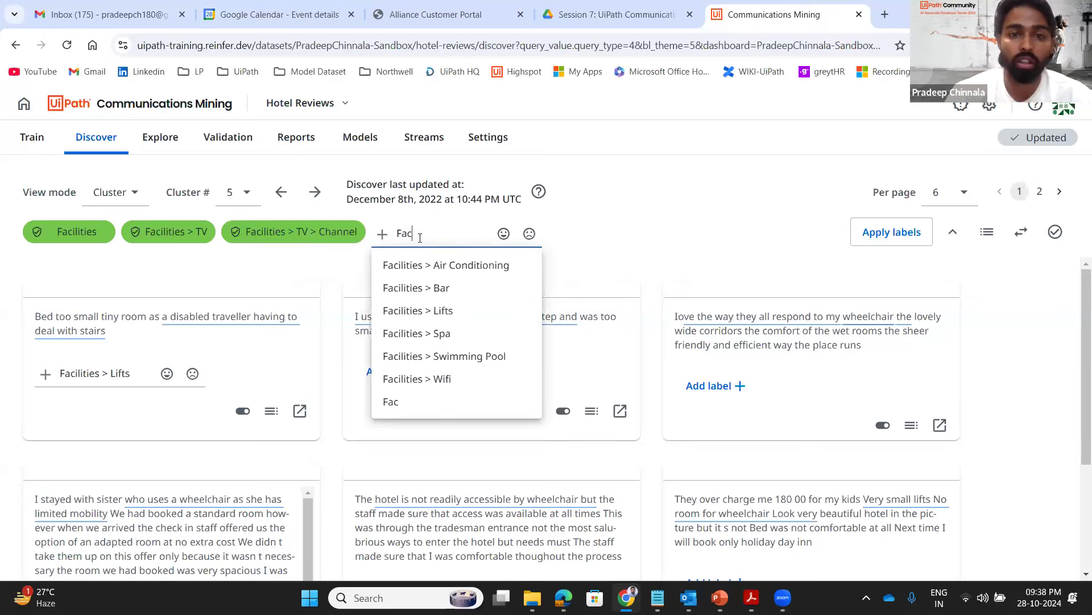
{"action": "key", "text": "Down"}
{"action": "key", "text": "Down"}
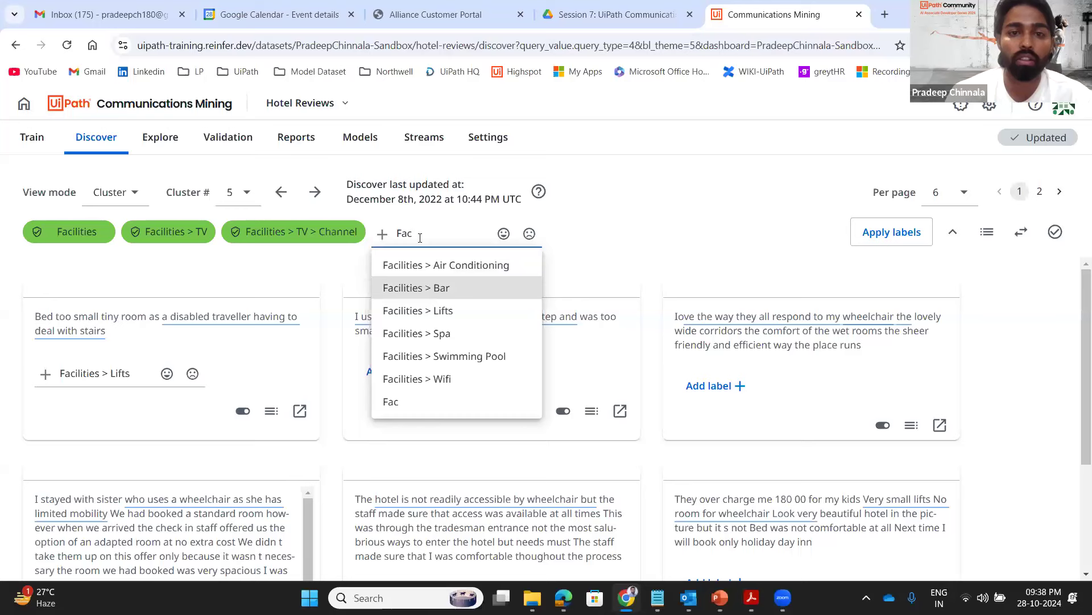
{"action": "key", "text": "Tab"}
{"action": "key", "text": "BackSpace"}
{"action": "key", "text": "BackSpace"}
{"action": "key", "text": "BackSpace"}
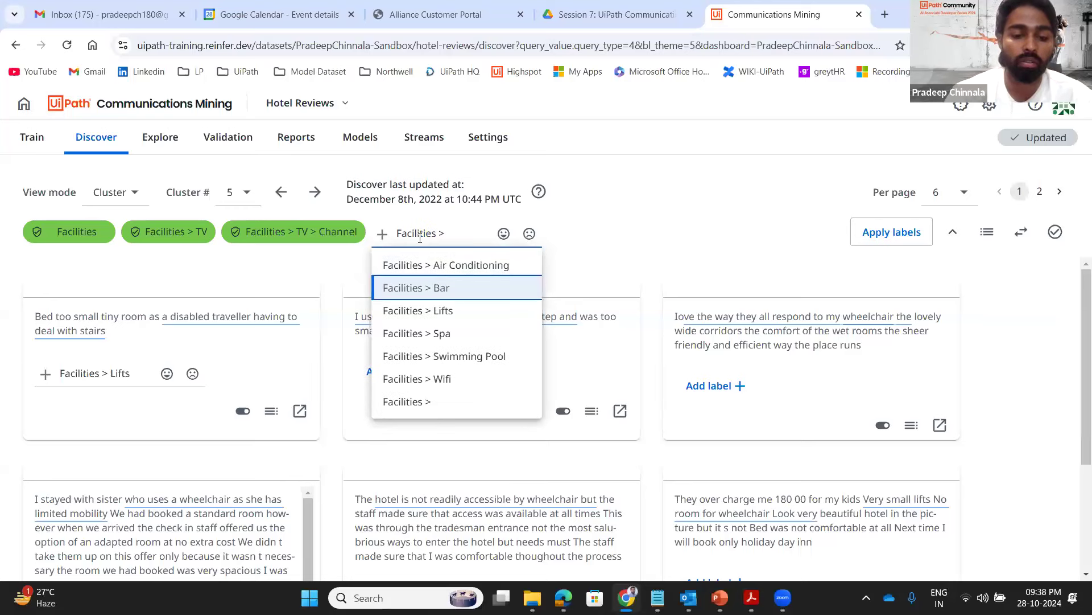
{"action": "type", "text": "Bathroom "}
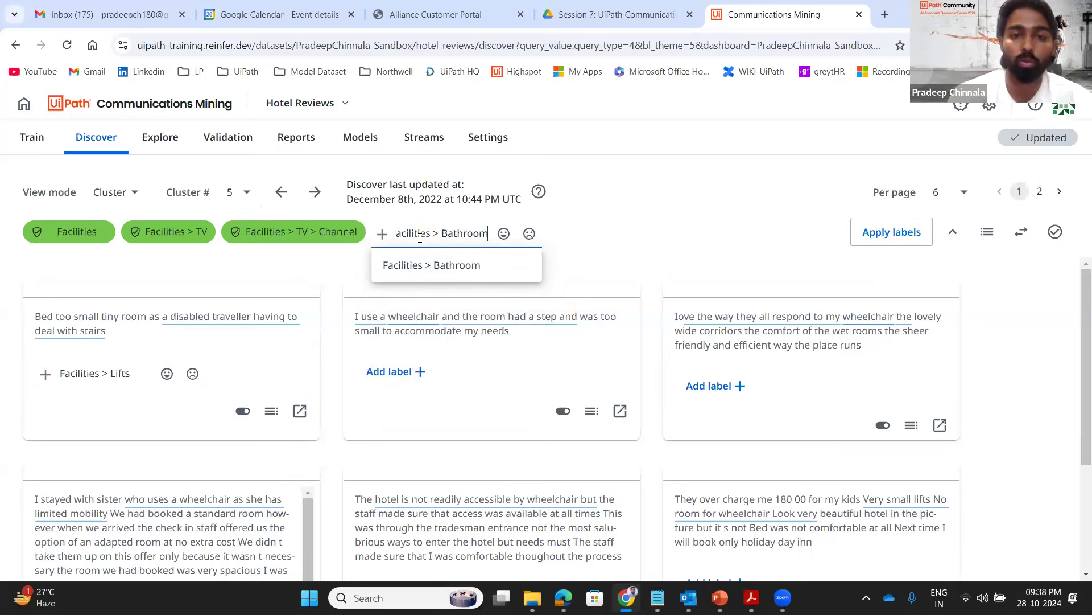
{"action": "type", "text": "> smell"}
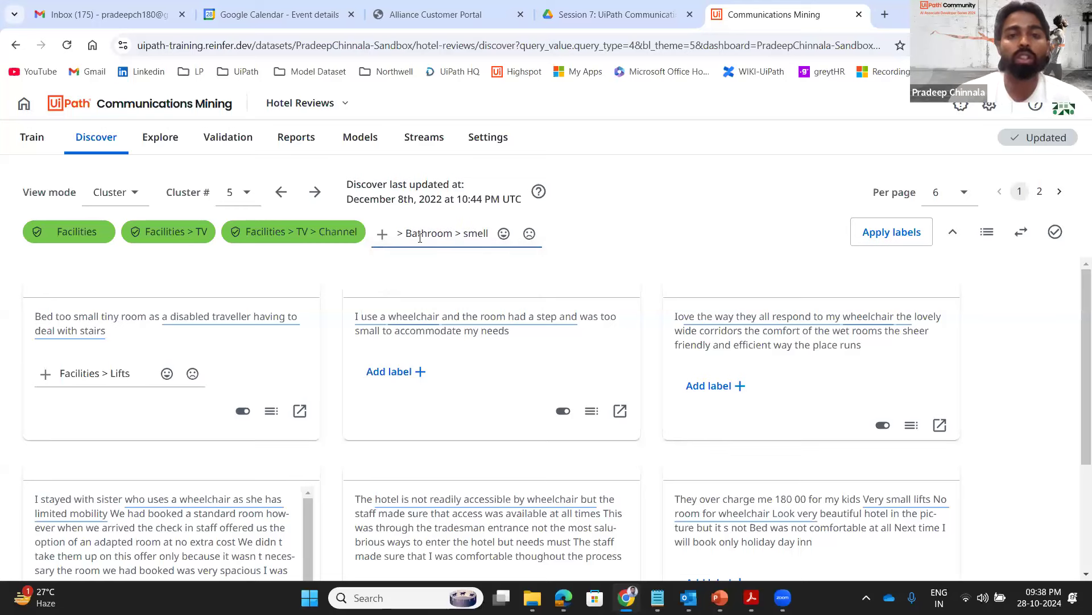
{"action": "left_click", "coordinate": [868, 241]}
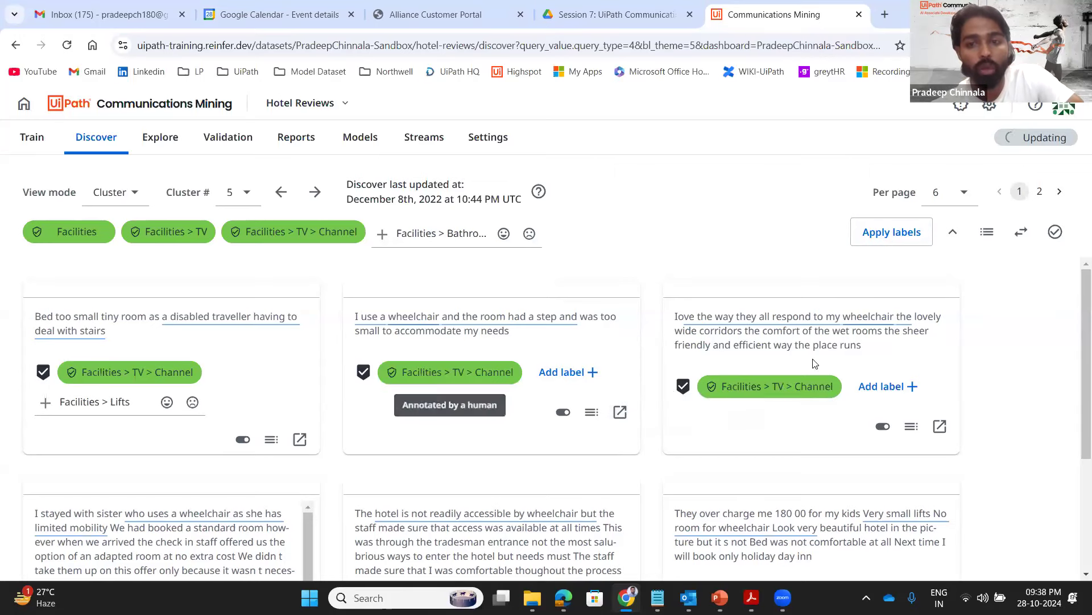
Read the message about wide corridors and wet rooms and check which labels could be added to it
{"action": "left_click_drag", "start_coordinate": [675, 316], "coordinate": [888, 348]}
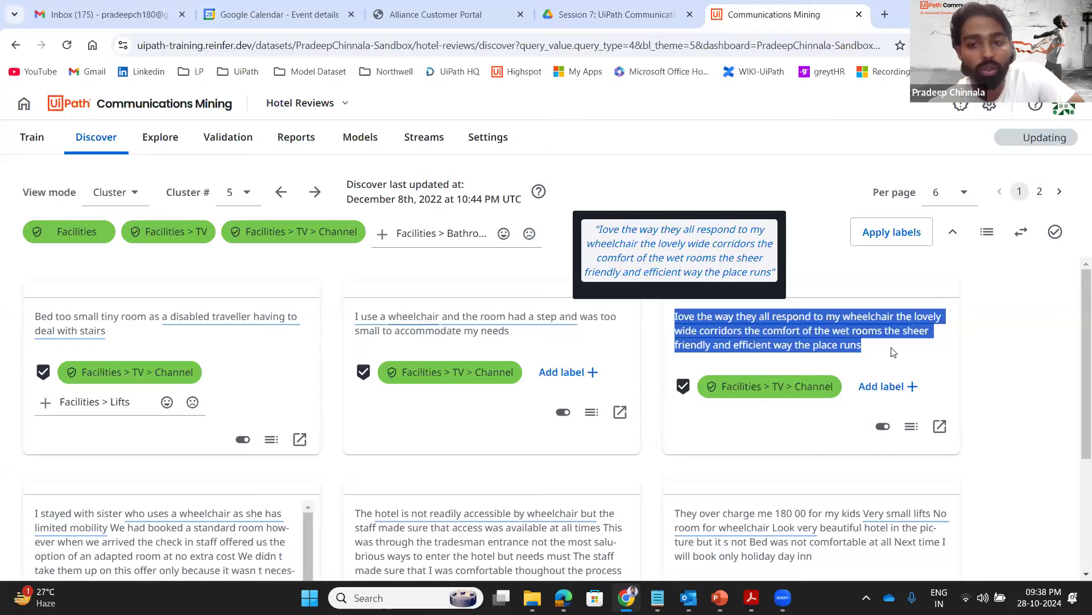
{"action": "left_click", "coordinate": [884, 385]}
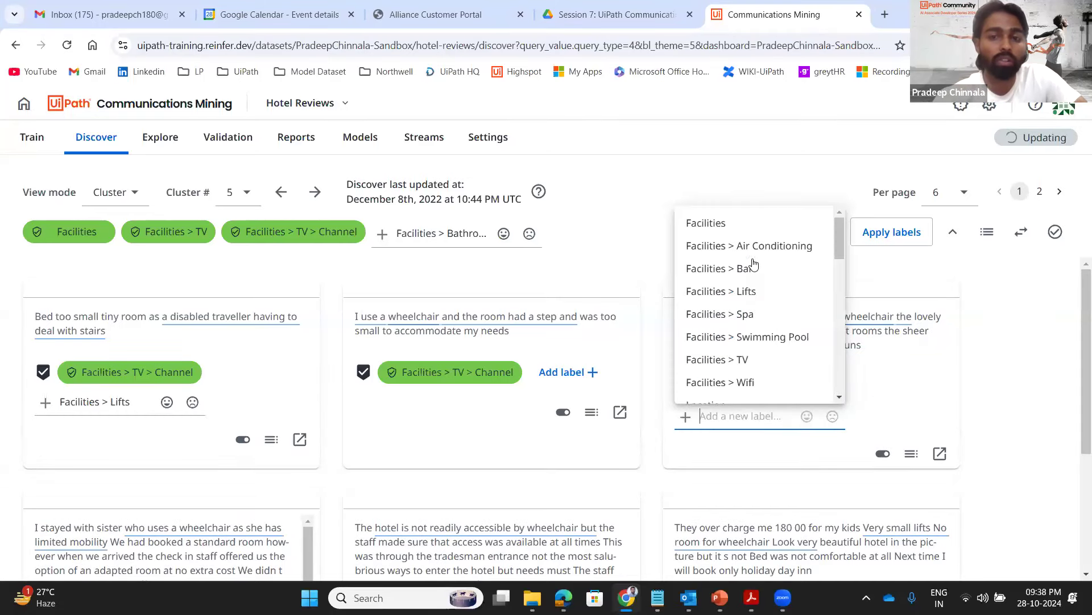
{"action": "scroll", "coordinate": [740, 336], "scroll_direction": "down", "scroll_amount": 2}
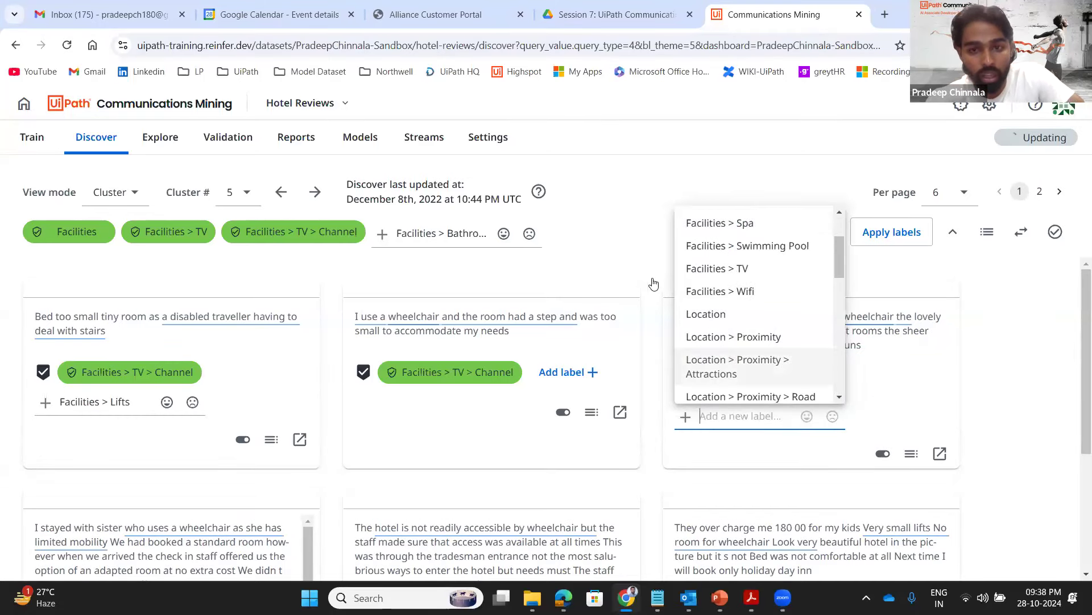
{"action": "left_click", "coordinate": [611, 250]}
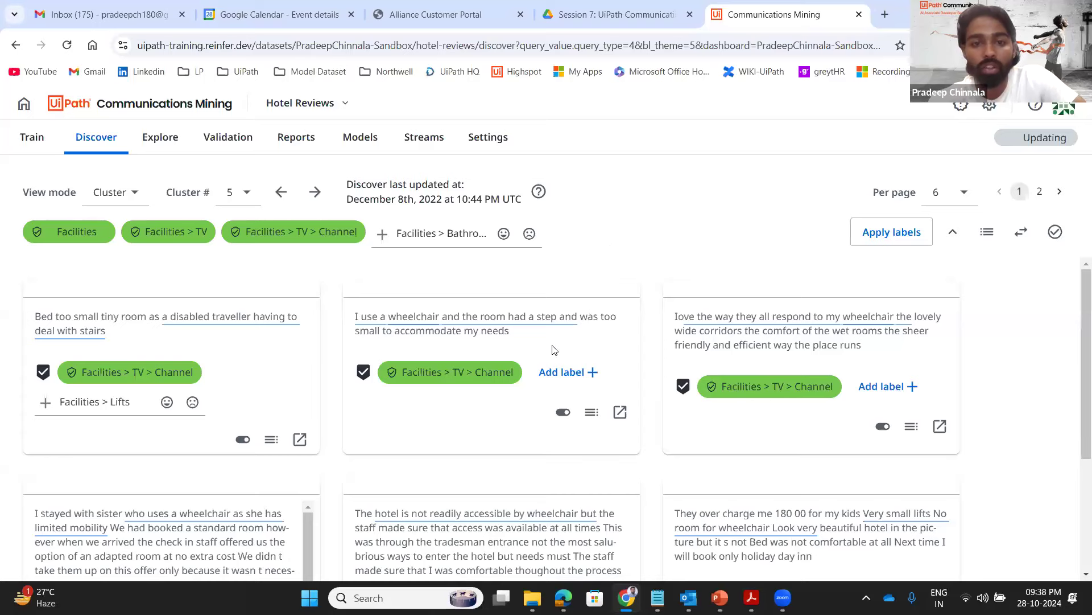
Review the labels assigned to each of the six messages shown for cluster 5
{"action": "scroll", "coordinate": [554, 350], "scroll_direction": "down", "scroll_amount": 1}
{"action": "scroll", "coordinate": [762, 373], "scroll_direction": "down", "scroll_amount": 1}
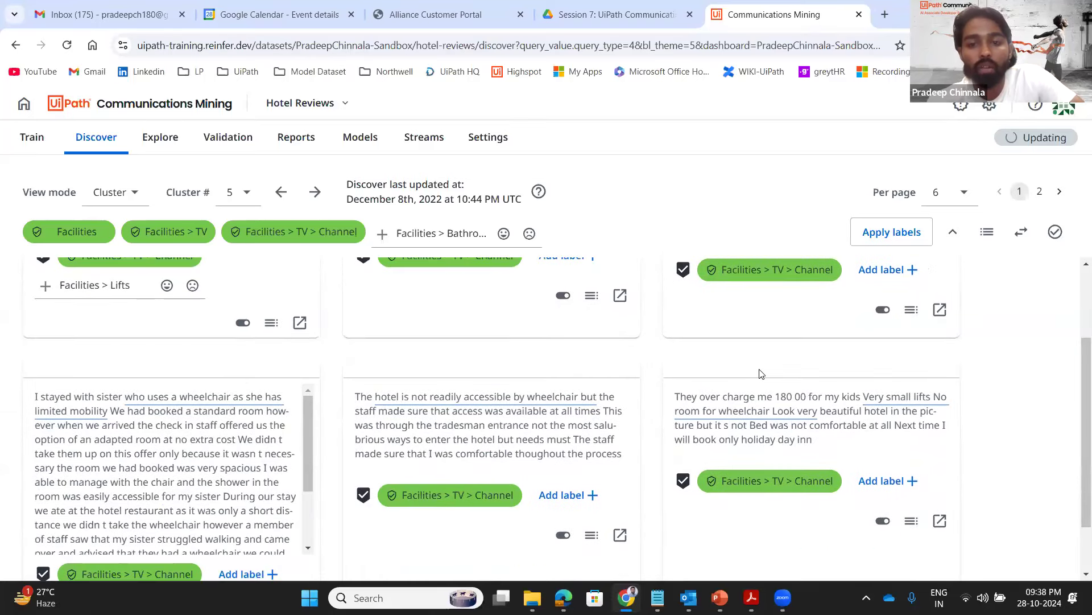
{"action": "scroll", "coordinate": [760, 368], "scroll_direction": "down", "scroll_amount": 1}
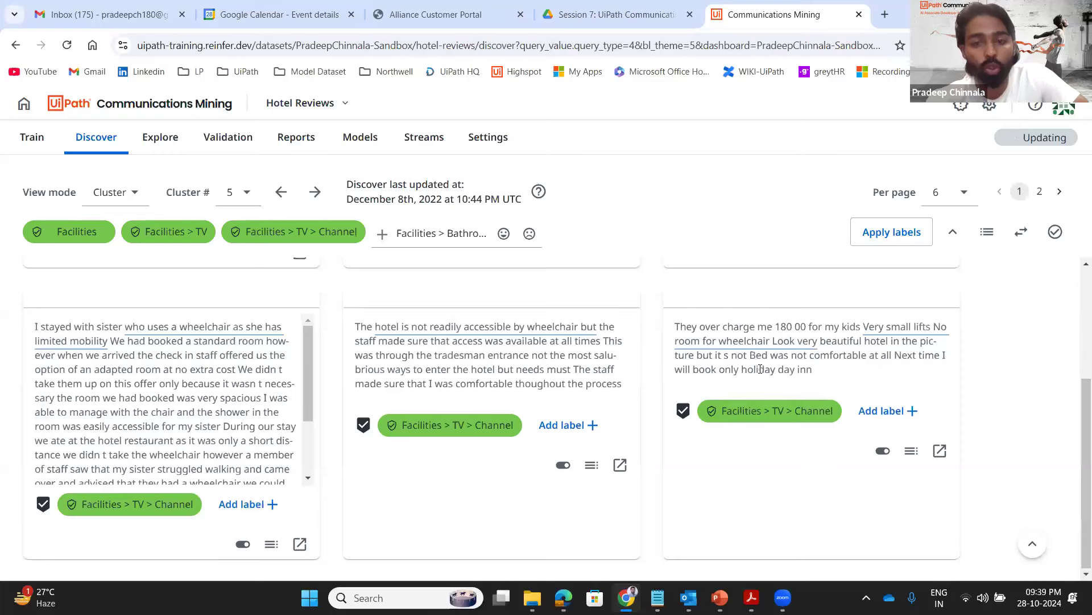
{"action": "scroll", "coordinate": [738, 372], "scroll_direction": "up", "scroll_amount": 3}
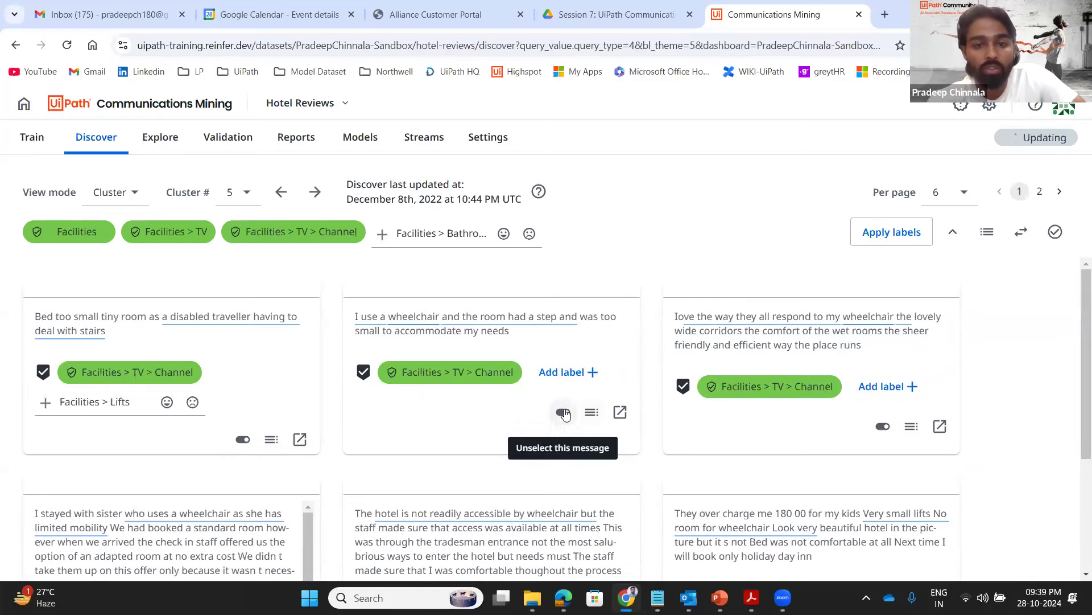
Show the metadata of the message "I use a wheelchair and the room had a step" and examine all its fields
{"action": "left_click", "coordinate": [590, 413]}
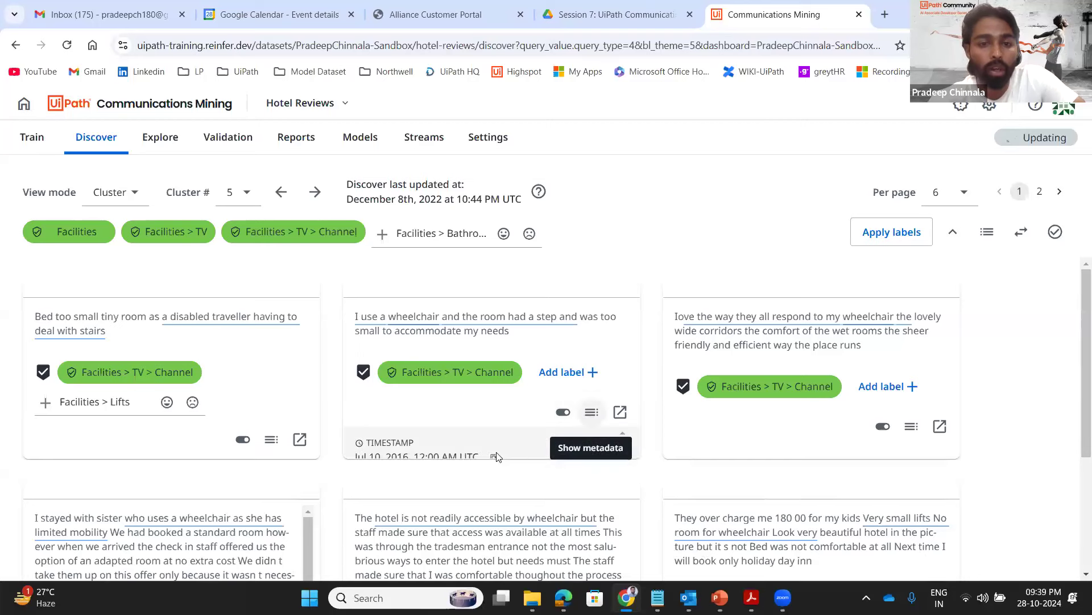
{"action": "scroll", "coordinate": [481, 450], "scroll_direction": "down", "scroll_amount": 1}
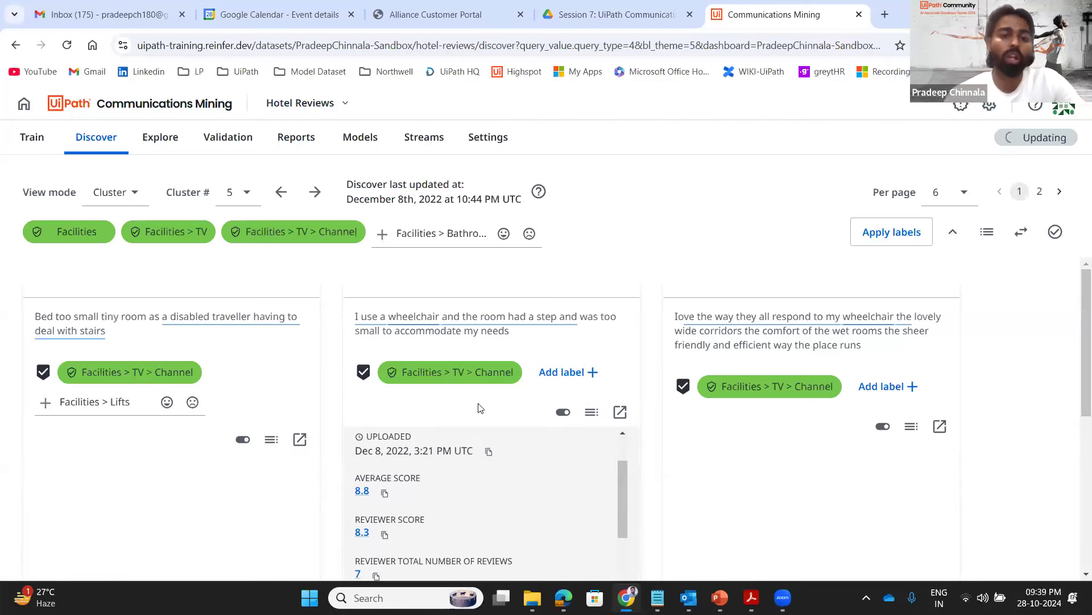
{"action": "scroll", "coordinate": [478, 408], "scroll_direction": "down", "scroll_amount": 2}
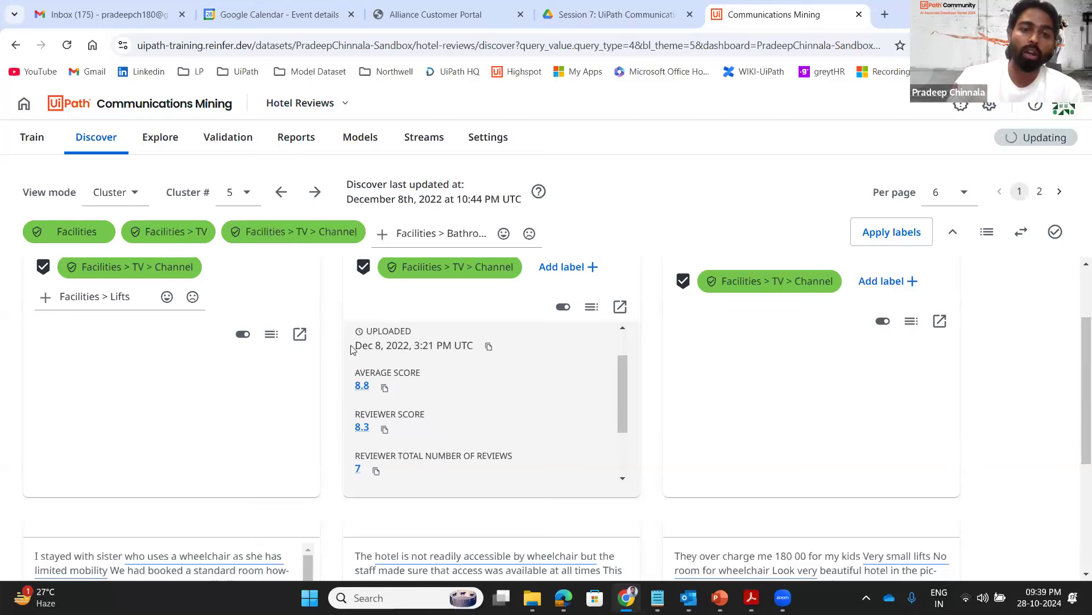
{"action": "left_click_drag", "start_coordinate": [356, 346], "coordinate": [469, 350]}
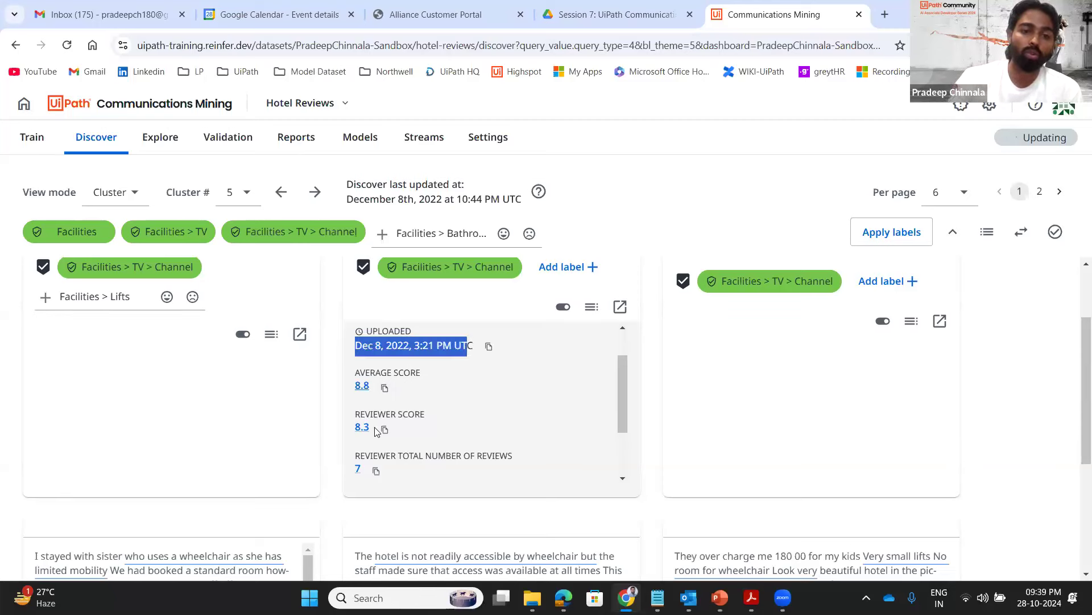
{"action": "scroll", "coordinate": [373, 410], "scroll_direction": "down", "scroll_amount": 1}
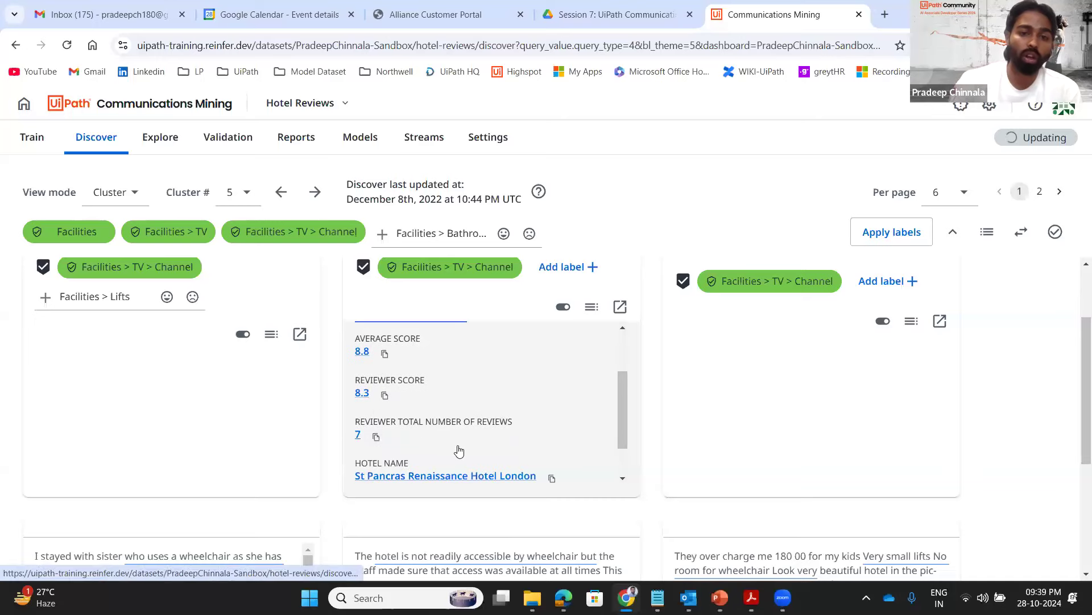
{"action": "scroll", "coordinate": [459, 451], "scroll_direction": "down", "scroll_amount": 3}
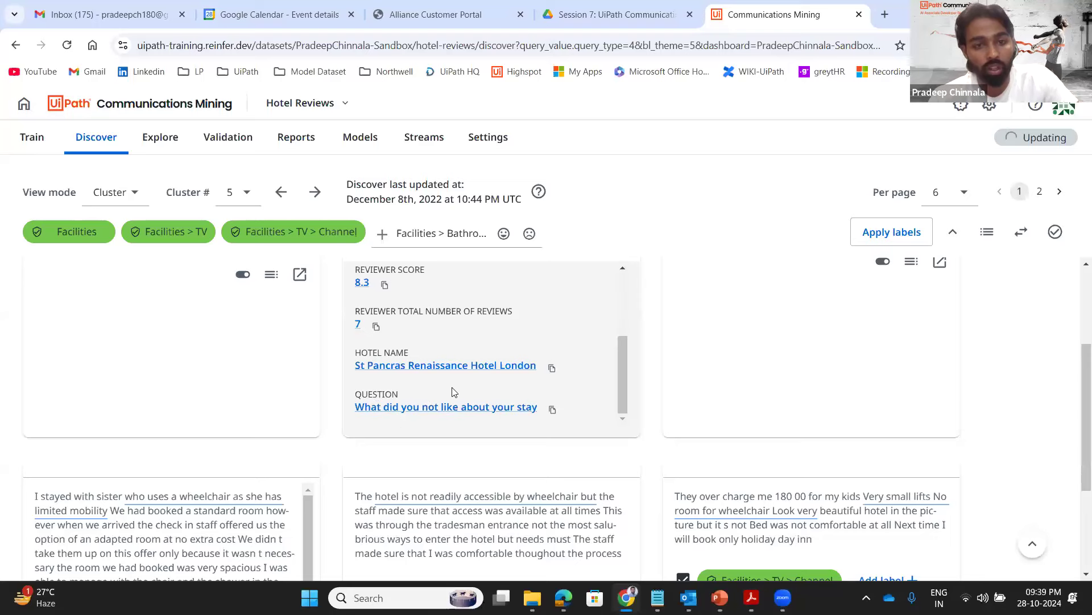
{"action": "scroll", "coordinate": [454, 391], "scroll_direction": "up", "scroll_amount": 6}
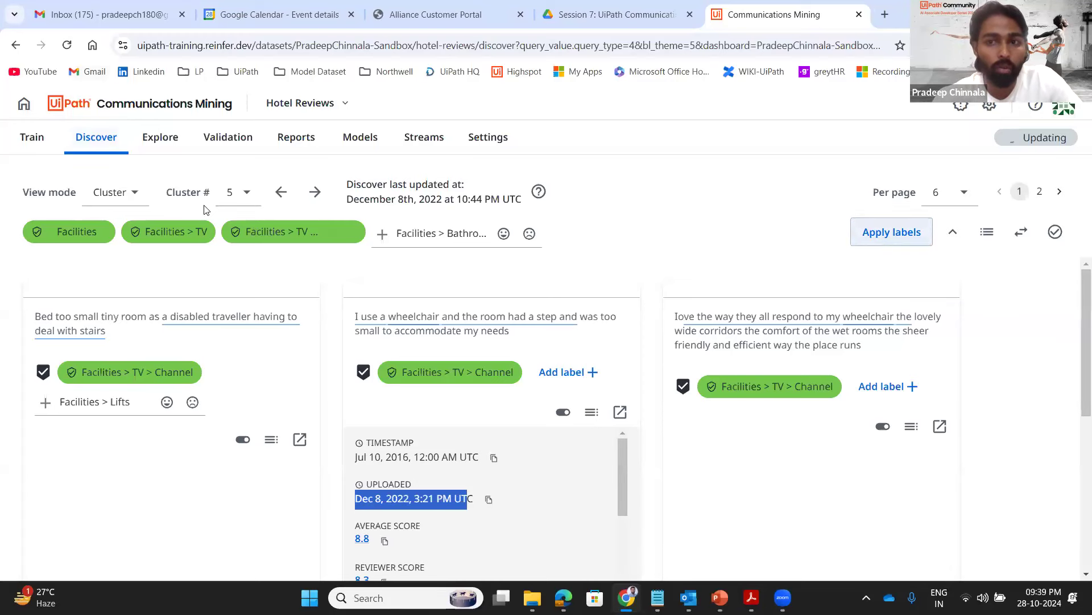
Apply the labels to cluster 5 again and check the training and prediction status of the model versions
{"action": "left_click", "coordinate": [895, 241]}
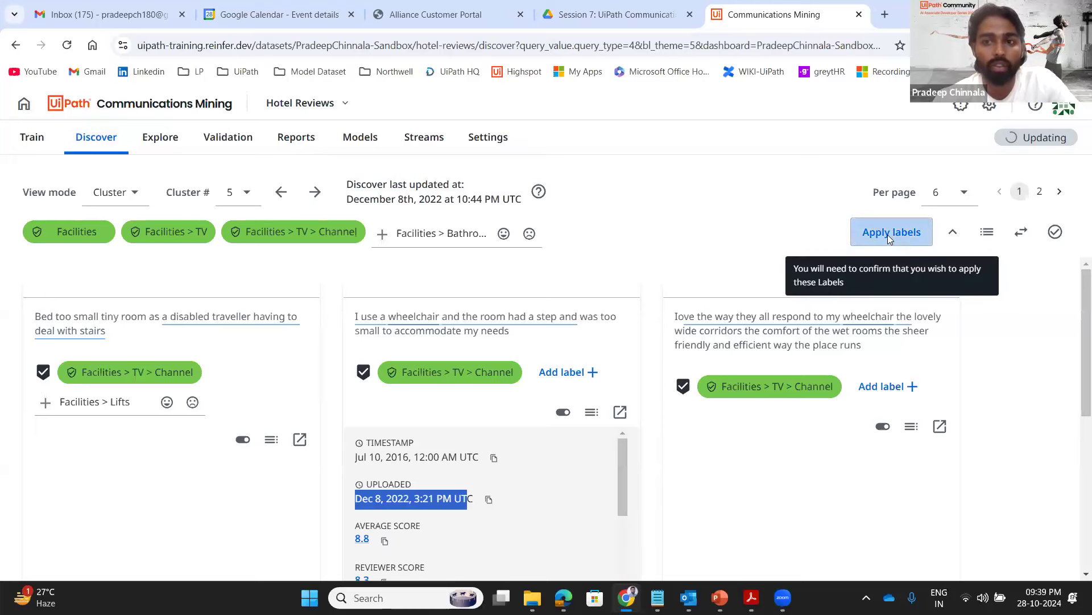
{"action": "left_click", "coordinate": [1012, 139]}
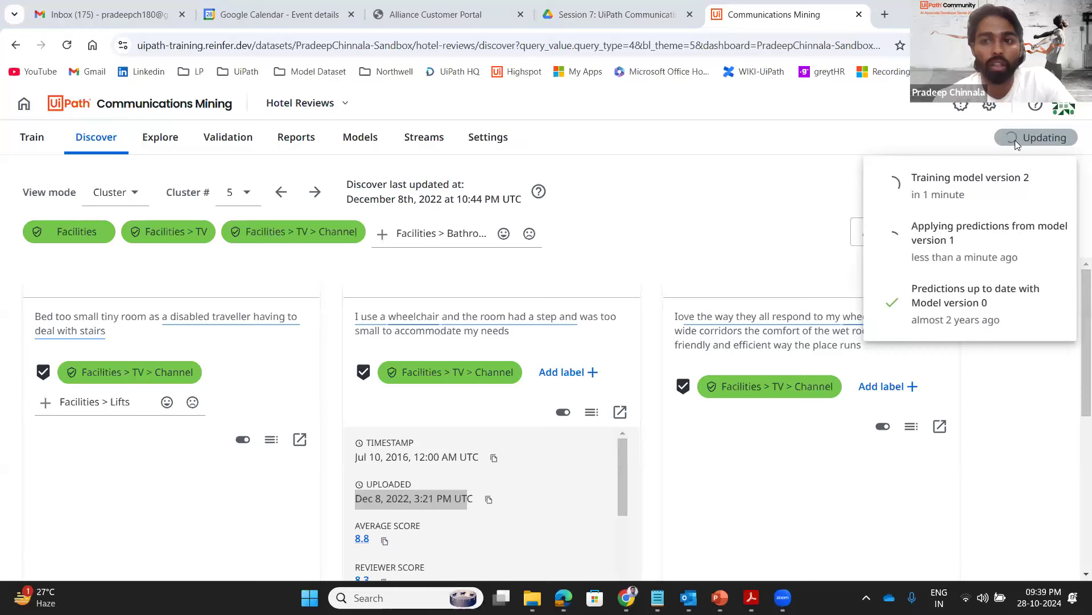
{"action": "left_click", "coordinate": [1027, 140]}
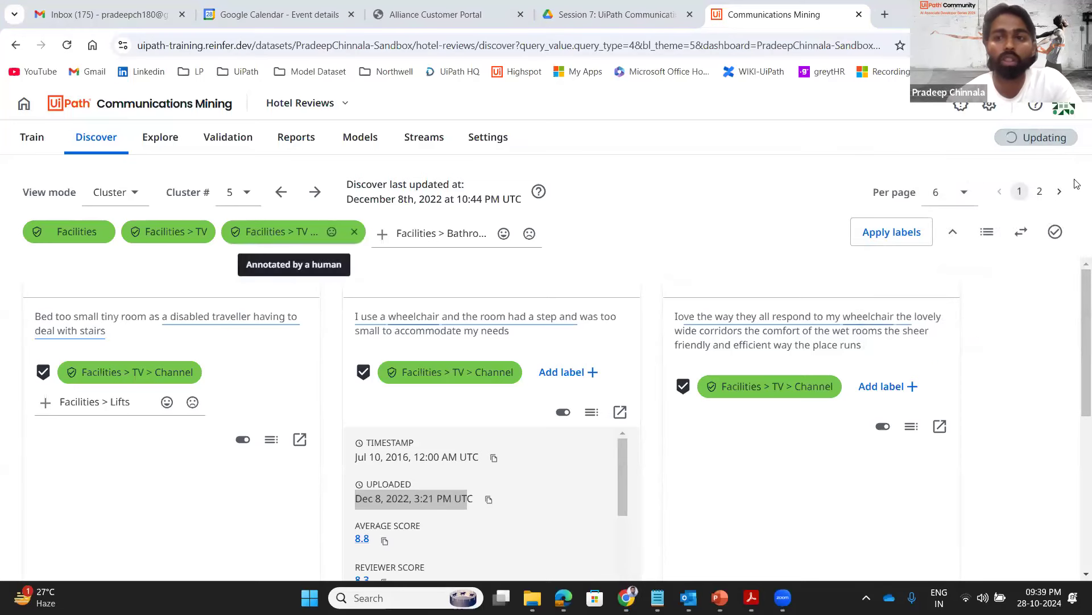
{"action": "left_click", "coordinate": [1021, 140]}
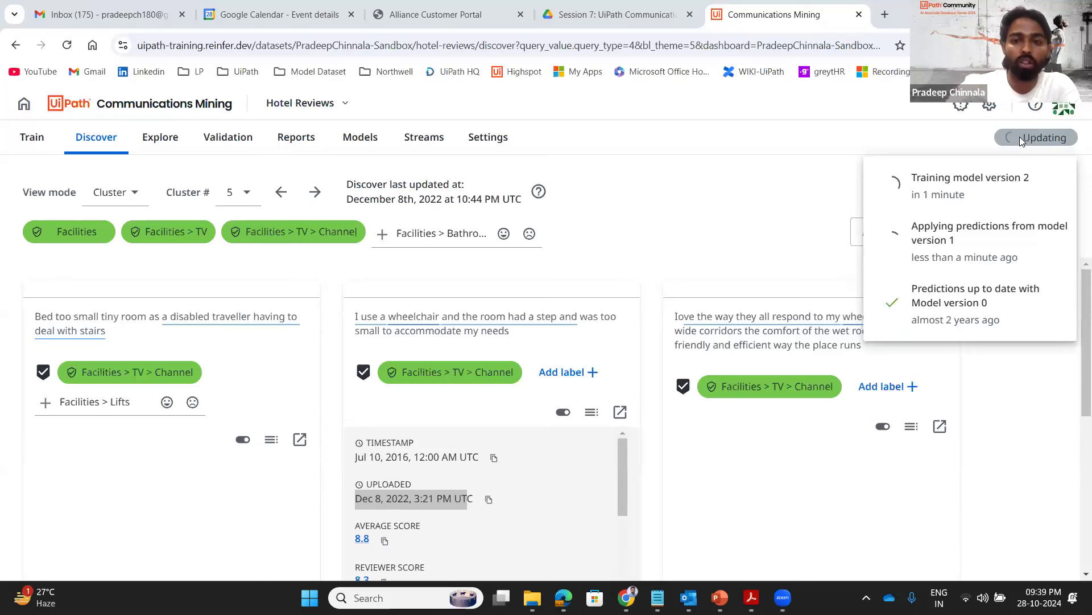
Switch to the Explore view and examine the recent messages with their predicted labels
{"action": "left_click", "coordinate": [152, 143]}
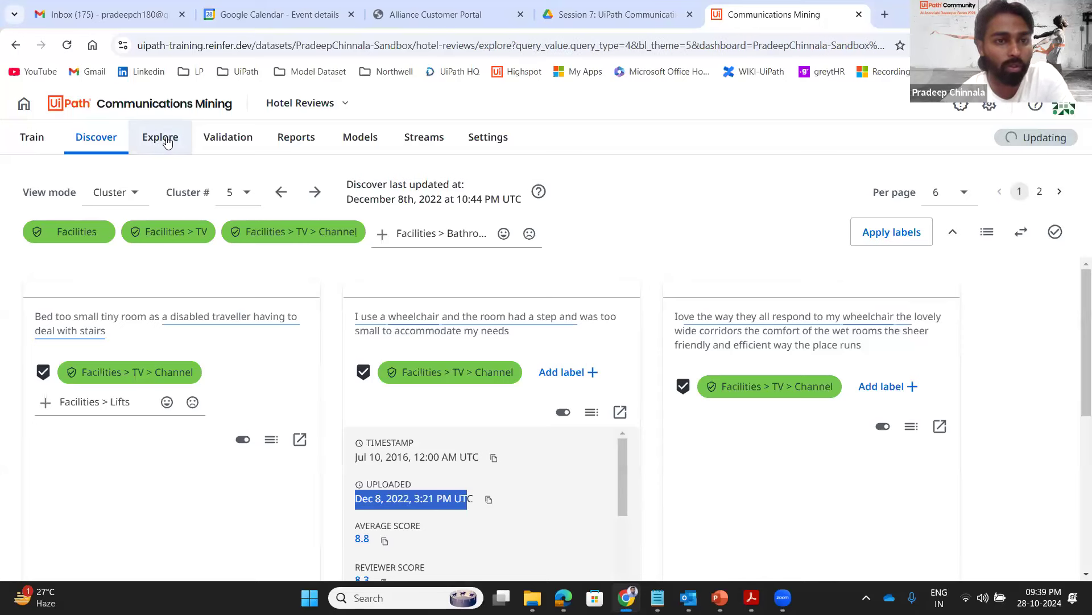
{"action": "left_click", "coordinate": [247, 143]}
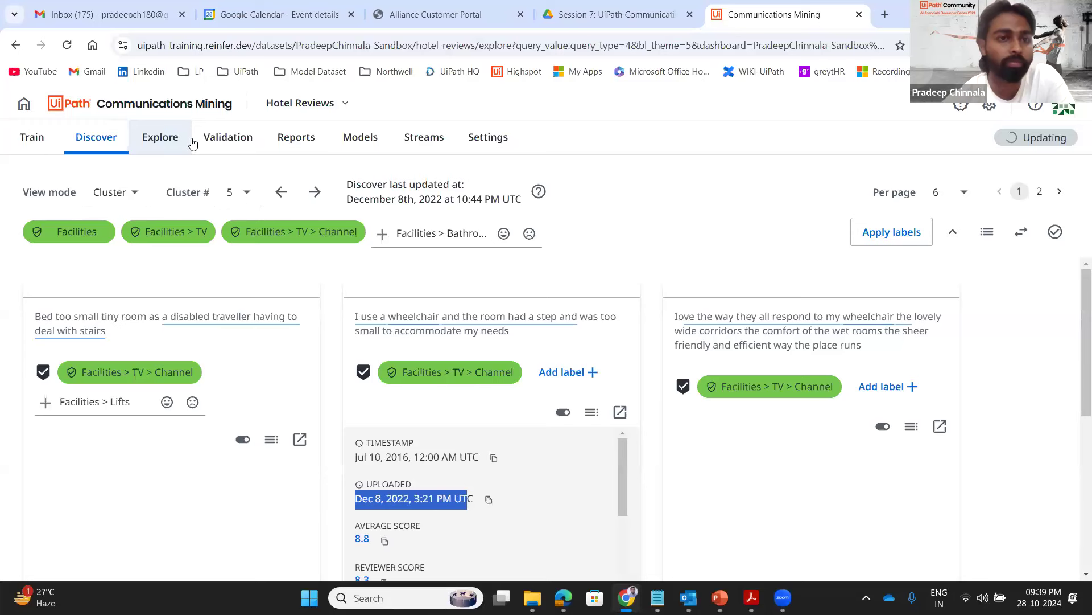
{"action": "left_click", "coordinate": [176, 144]}
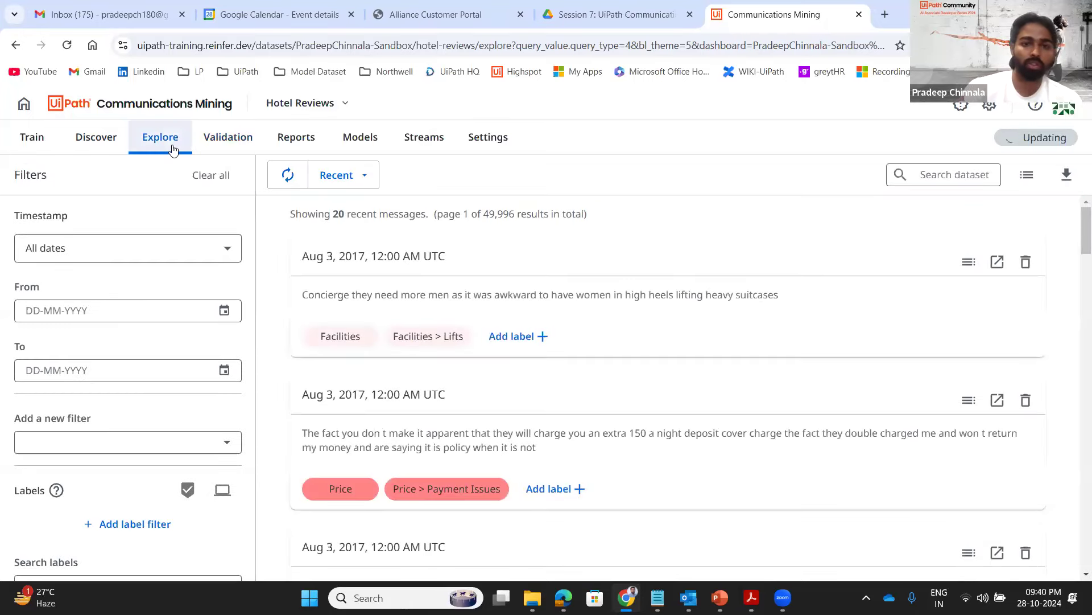
{"action": "scroll", "coordinate": [735, 458], "scroll_direction": "down", "scroll_amount": 15}
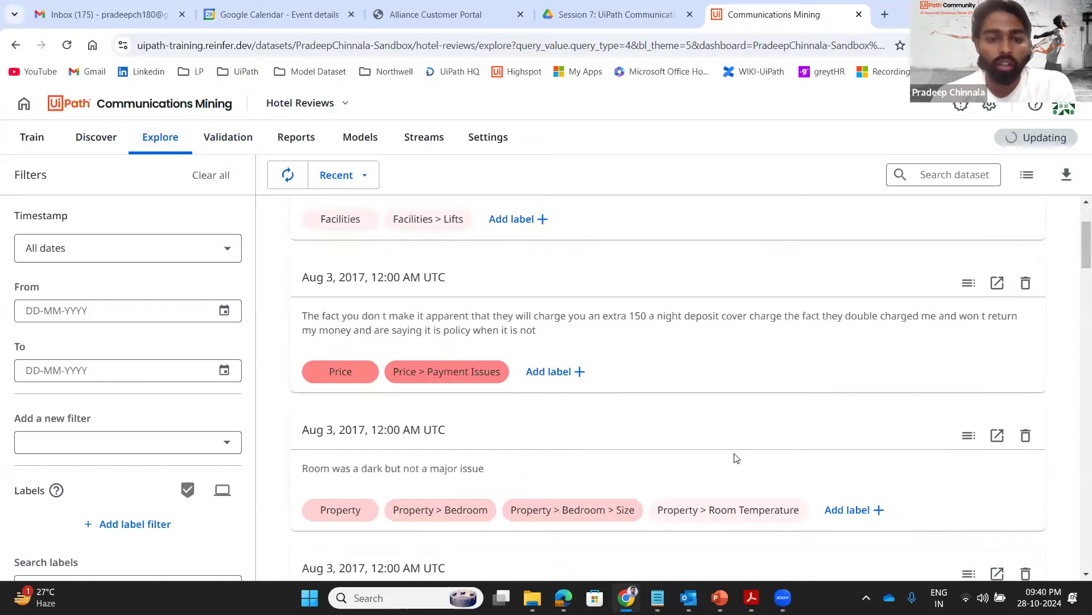
{"action": "scroll", "coordinate": [735, 458], "scroll_direction": "up", "scroll_amount": 15}
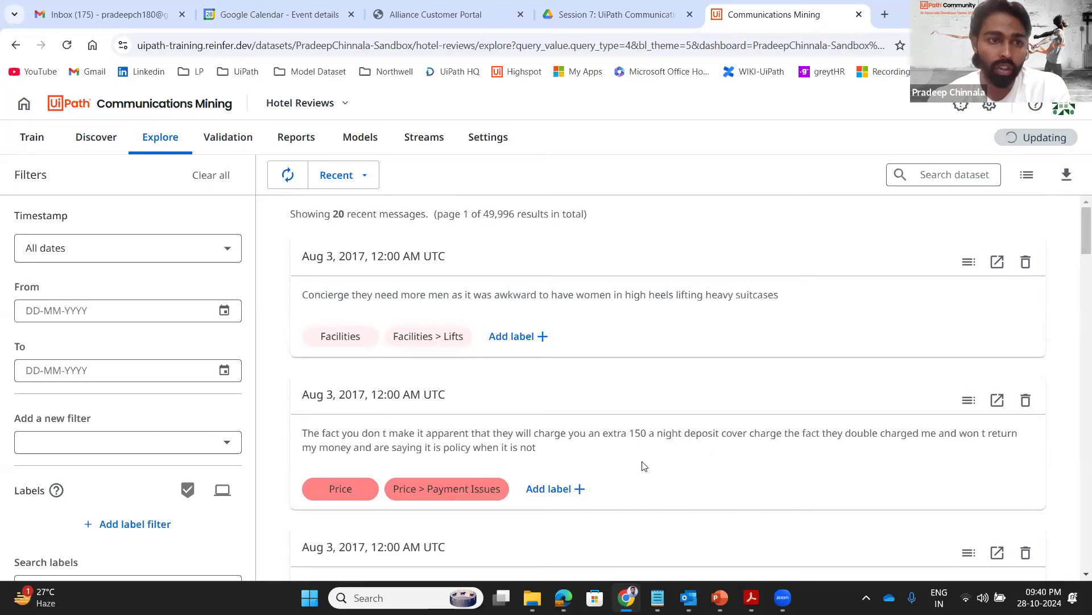
{"action": "scroll", "coordinate": [719, 458], "scroll_direction": "down", "scroll_amount": 6}
{"action": "scroll", "coordinate": [651, 427], "scroll_direction": "up", "scroll_amount": 4}
{"action": "scroll", "coordinate": [651, 427], "scroll_direction": "up", "scroll_amount": 2}
{"action": "scroll", "coordinate": [534, 380], "scroll_direction": "down", "scroll_amount": 2}
{"action": "scroll", "coordinate": [534, 380], "scroll_direction": "up", "scroll_amount": 2}
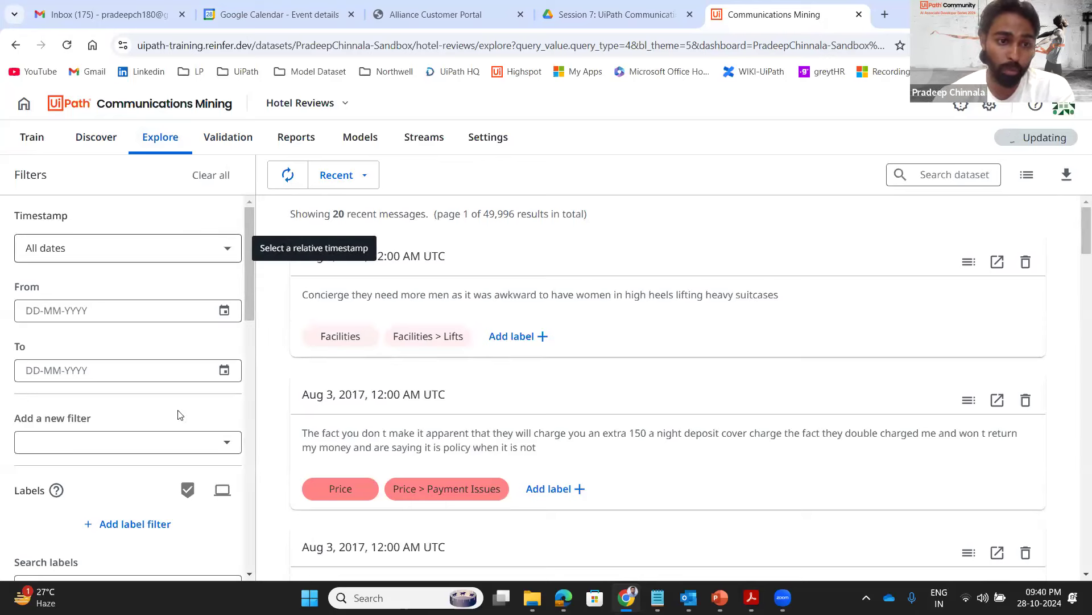
Examine the fields available for a new message filter, from attachment properties to user fields, and the label list with its sublabels
{"action": "scroll", "coordinate": [136, 369], "scroll_direction": "down", "scroll_amount": 2}
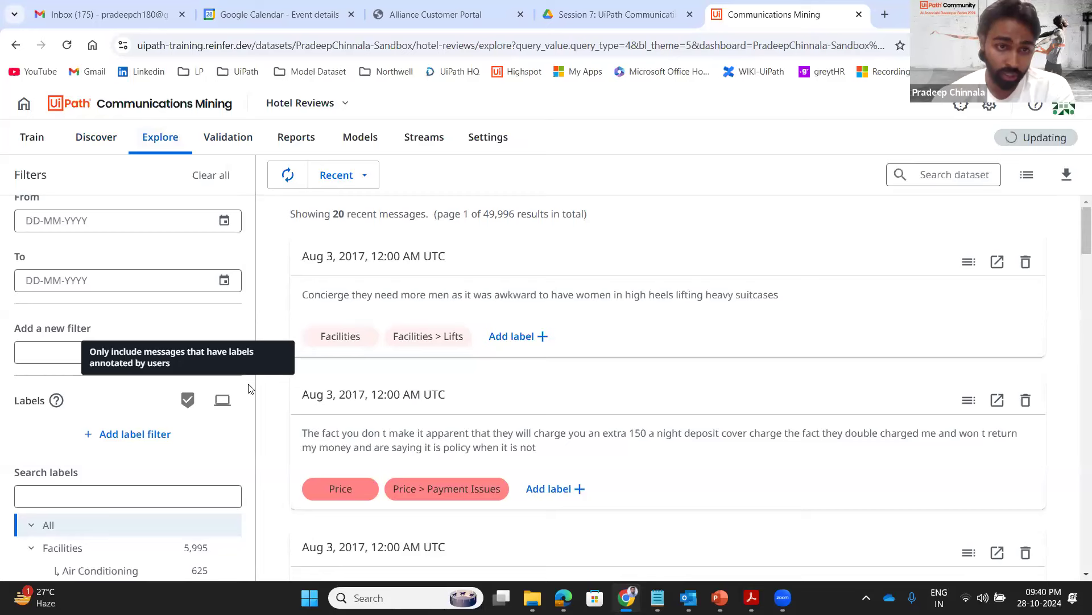
{"action": "left_click", "coordinate": [214, 365]}
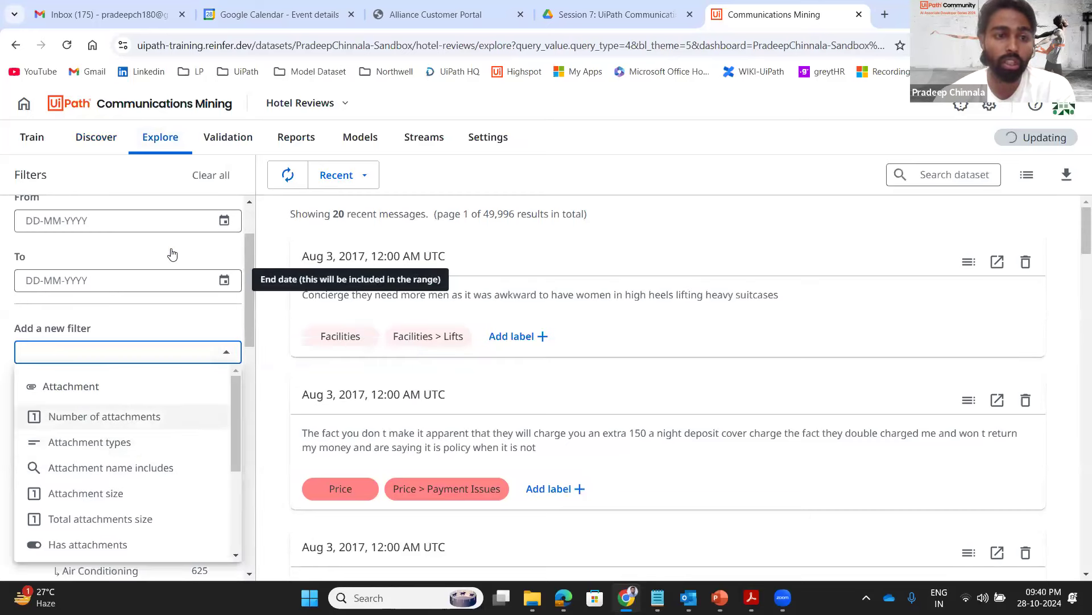
{"action": "scroll", "coordinate": [172, 253], "scroll_direction": "down", "scroll_amount": 5}
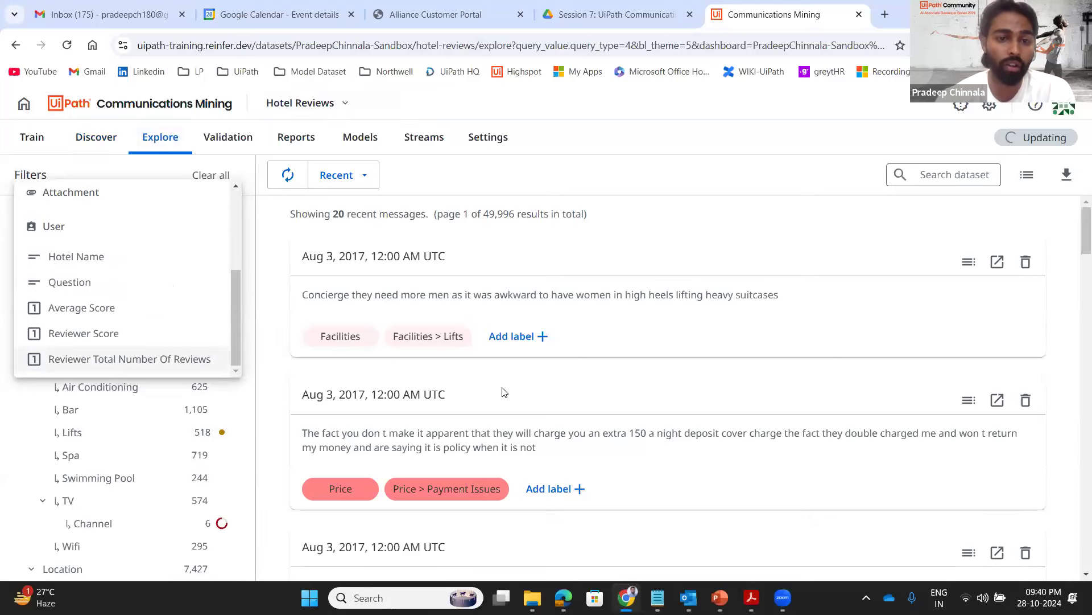
{"action": "left_click", "coordinate": [468, 398]}
{"action": "scroll", "coordinate": [78, 402], "scroll_direction": "down", "scroll_amount": 1}
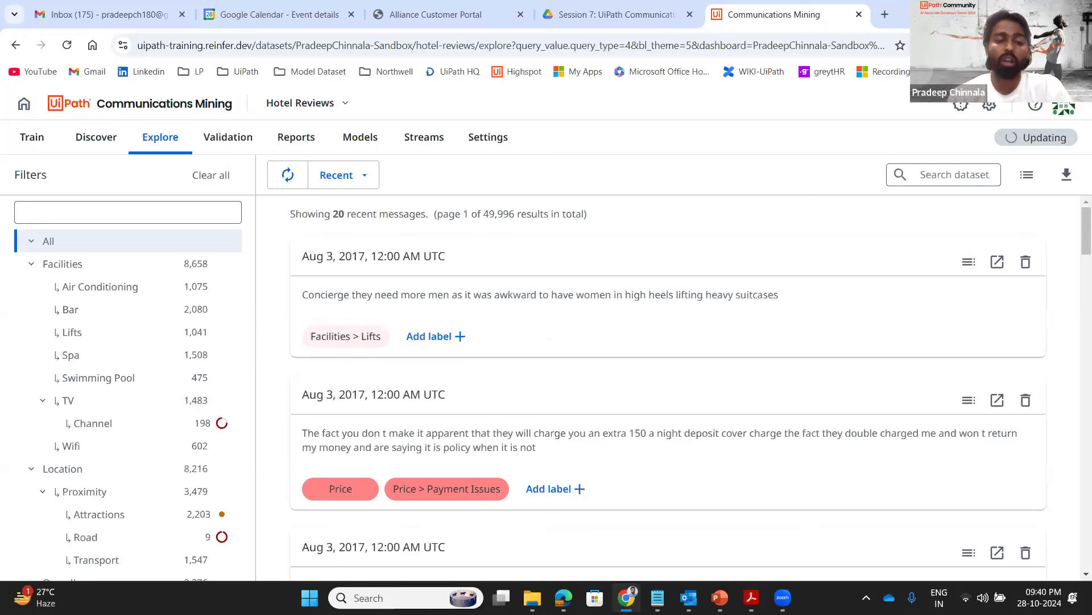
Examine the label list for message counts and average precision indicators, including those for Hallway, Decor and Lifts
{"action": "scroll", "coordinate": [90, 421], "scroll_direction": "down", "scroll_amount": 2}
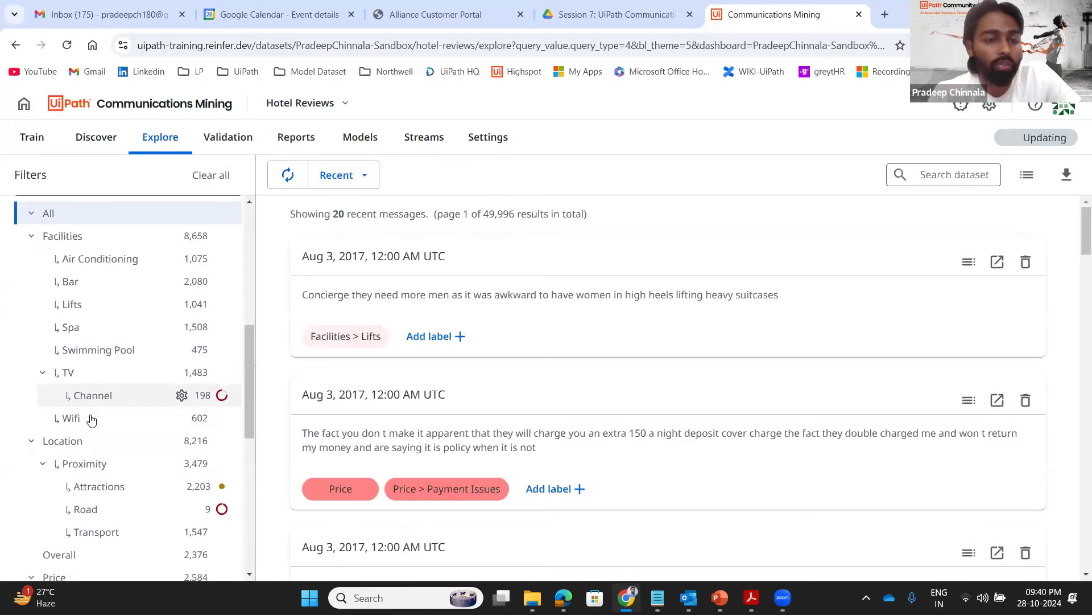
{"action": "scroll", "coordinate": [91, 420], "scroll_direction": "down", "scroll_amount": 6}
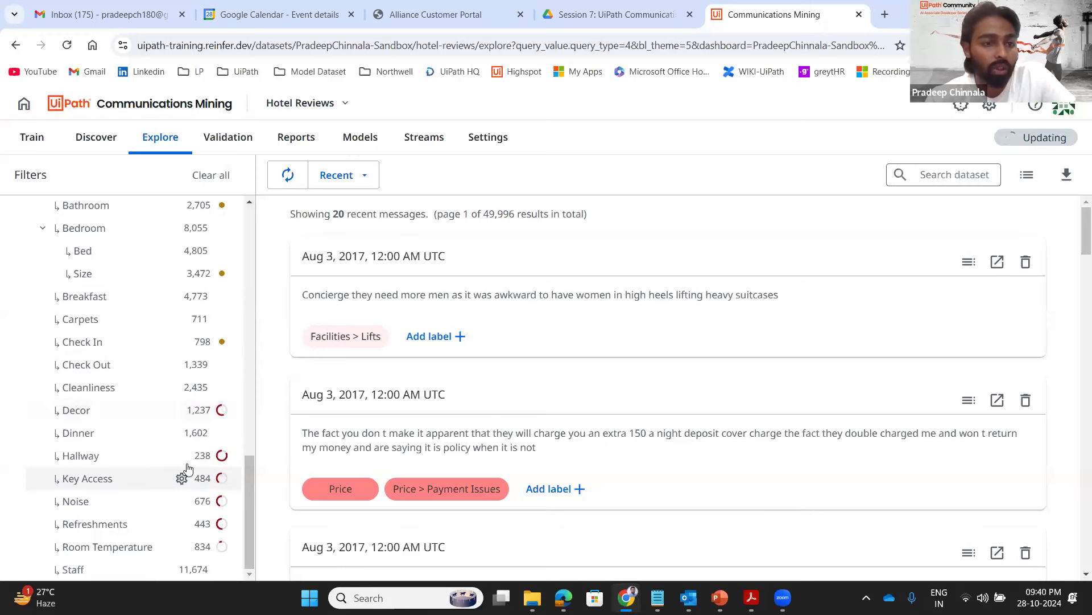
{"action": "mouse_move", "coordinate": [219, 463]}
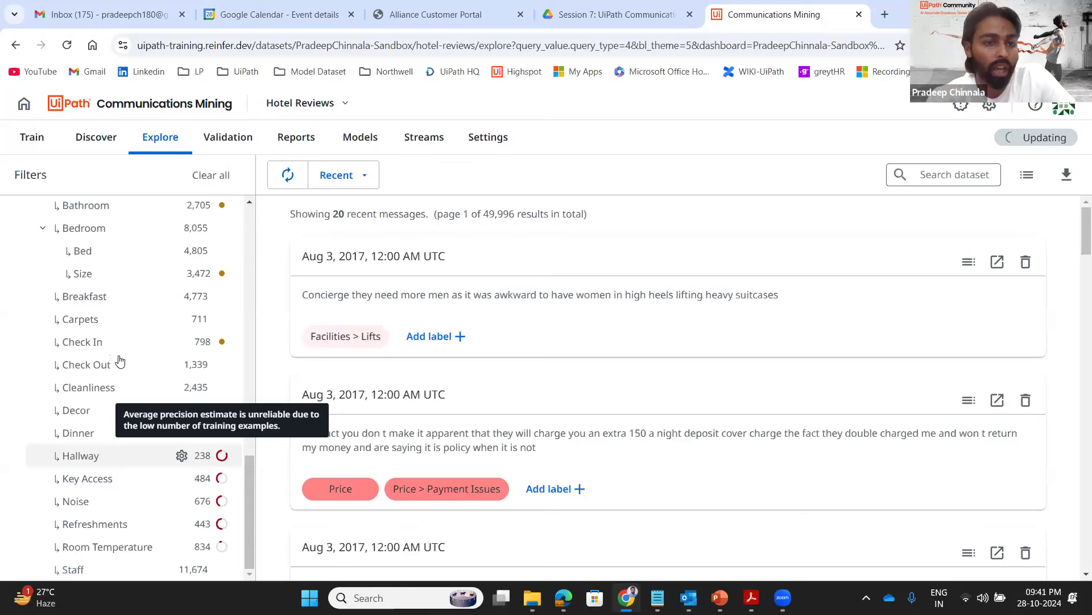
{"action": "scroll", "coordinate": [114, 371], "scroll_direction": "up", "scroll_amount": 1}
{"action": "scroll", "coordinate": [114, 371], "scroll_direction": "up", "scroll_amount": 1}
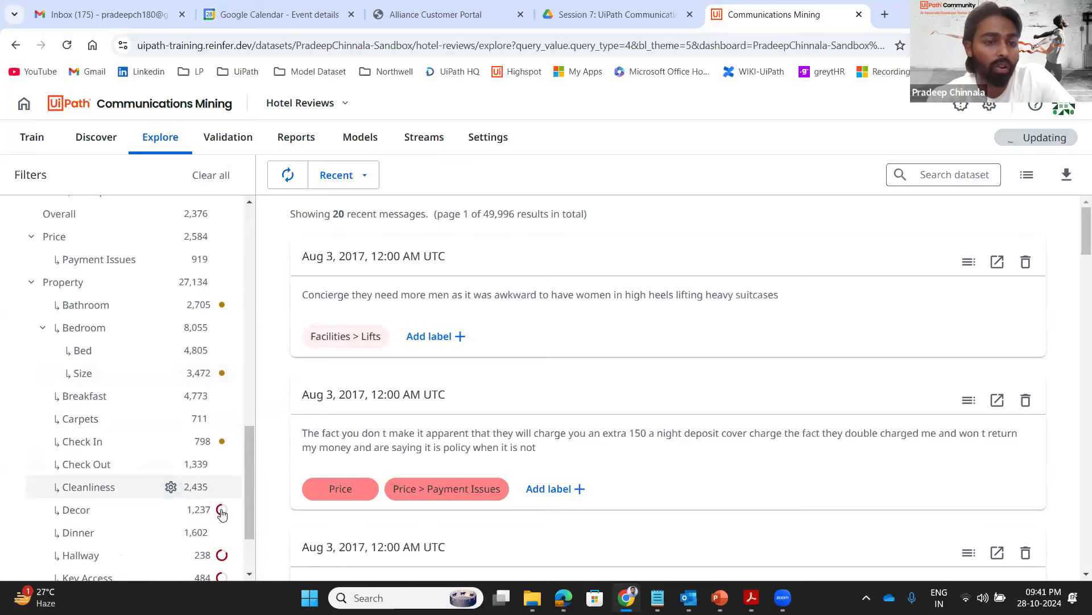
{"action": "mouse_move", "coordinate": [220, 514]}
{"action": "scroll", "coordinate": [149, 383], "scroll_direction": "down", "scroll_amount": 2}
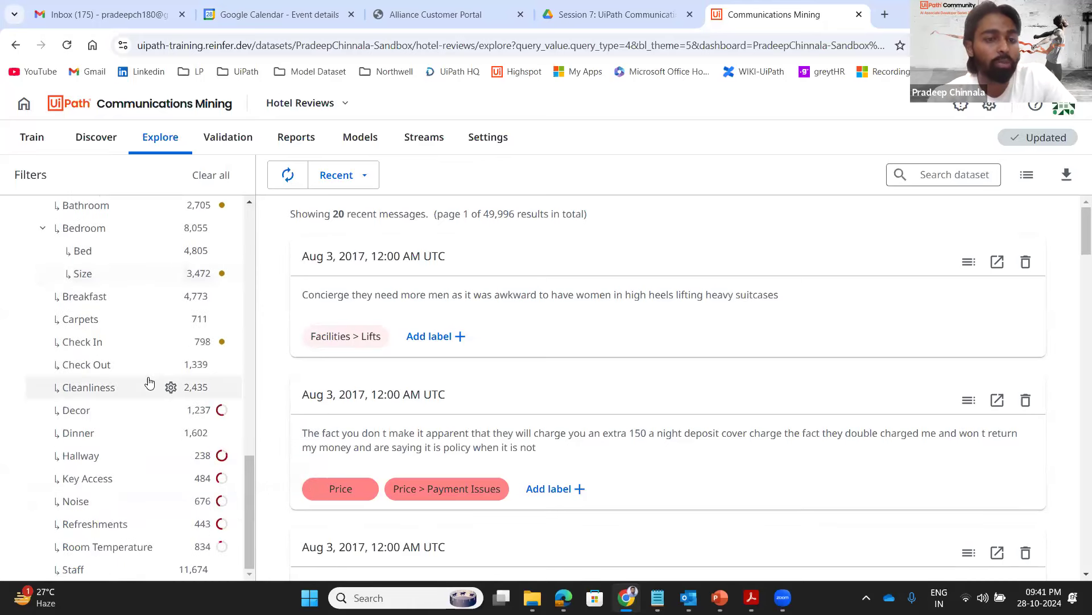
{"action": "scroll", "coordinate": [149, 382], "scroll_direction": "up", "scroll_amount": 8}
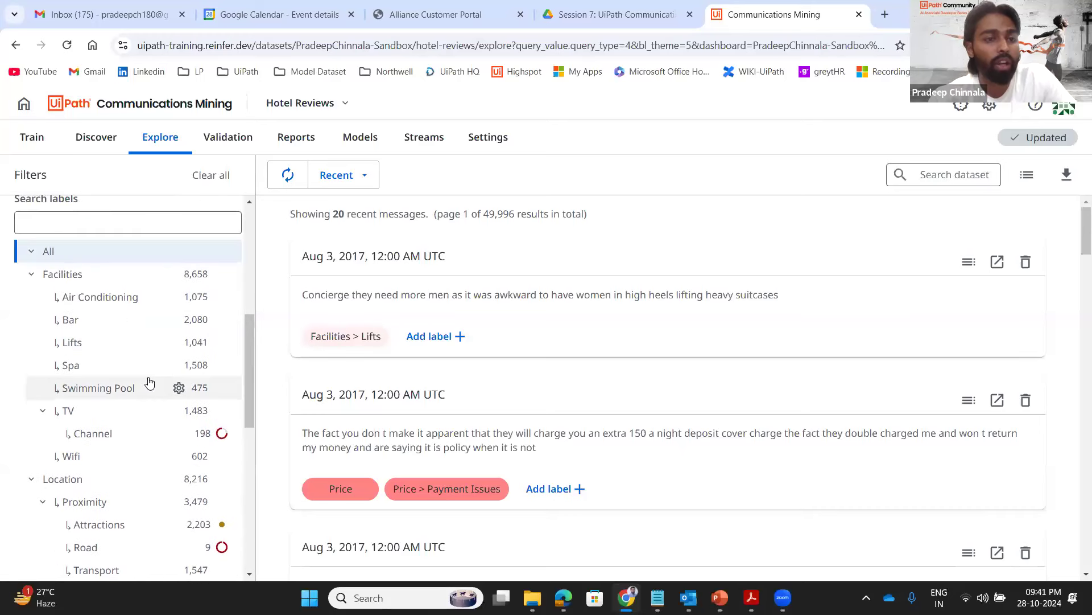
{"action": "scroll", "coordinate": [149, 382], "scroll_direction": "up", "scroll_amount": 2}
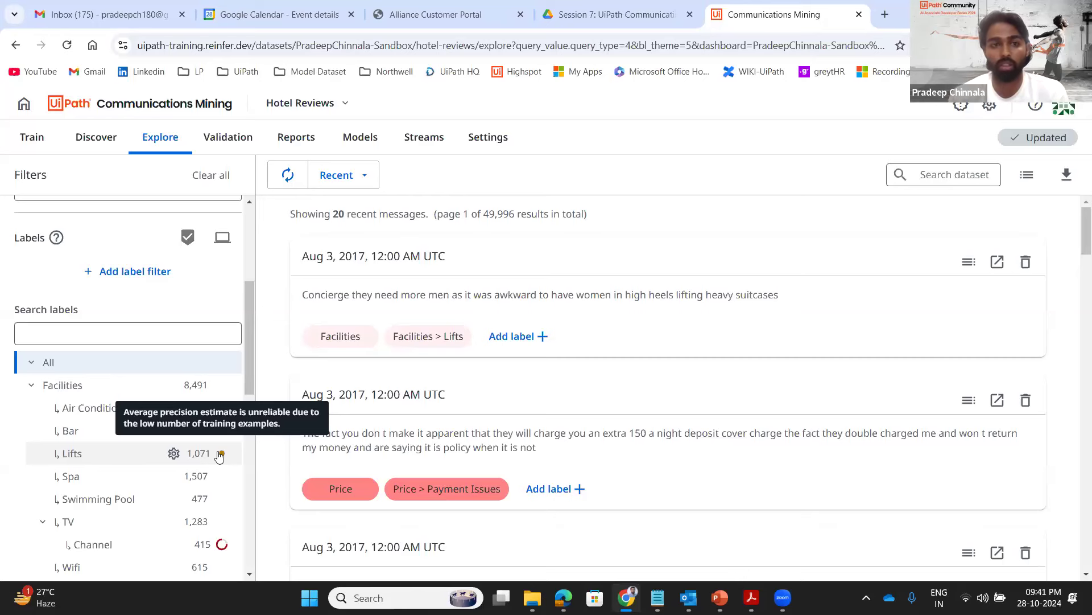
Open the dataset's validation results and examine the model rating with its label performance, balance and coverage ratings
{"action": "left_click", "coordinate": [226, 138]}
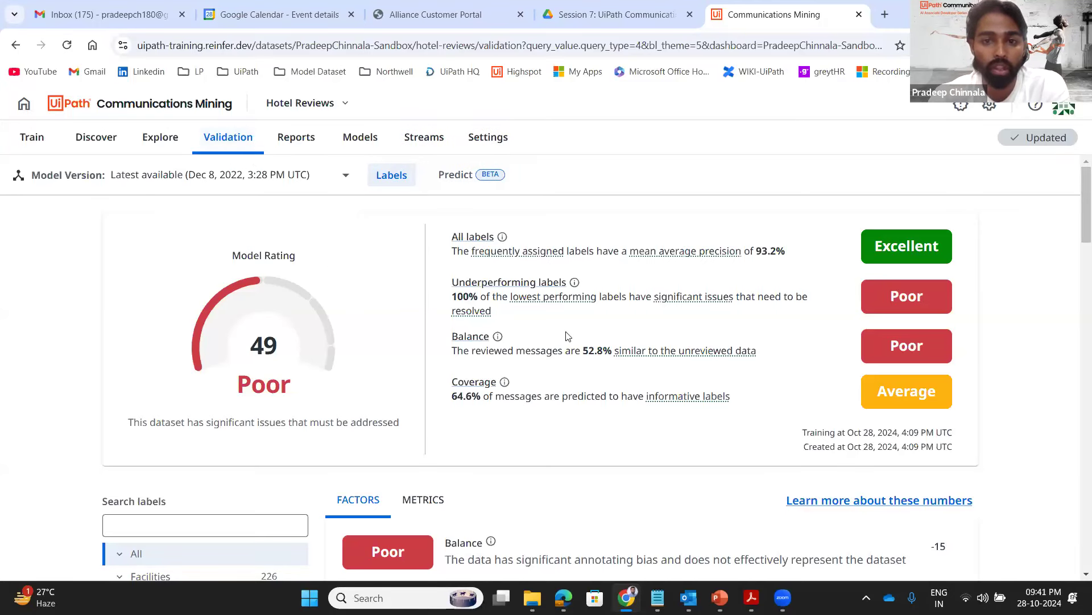
{"action": "scroll", "coordinate": [780, 322], "scroll_direction": "down", "scroll_amount": 2}
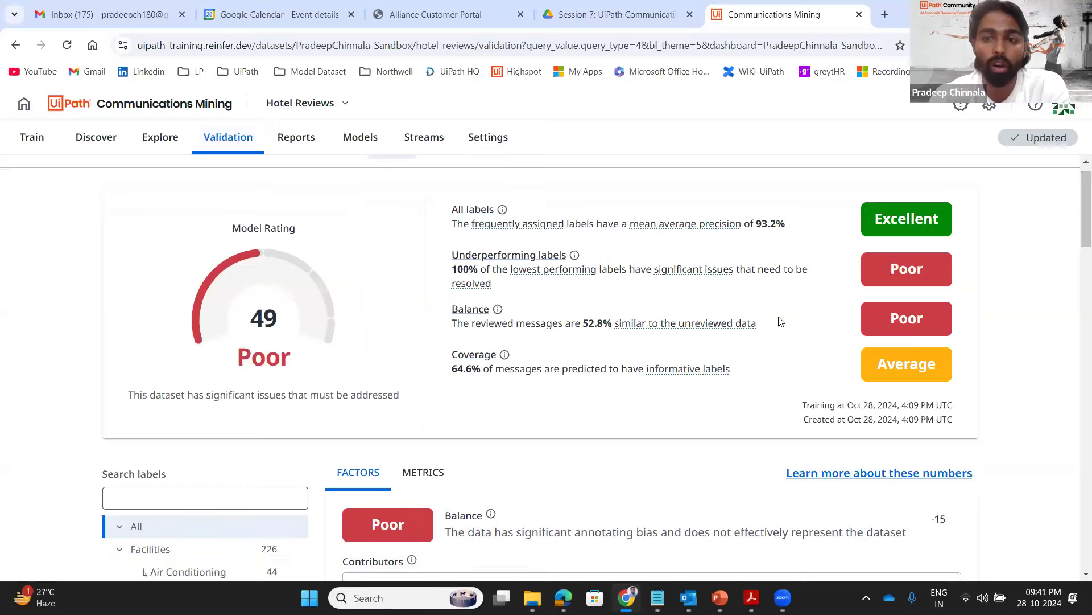
{"action": "scroll", "coordinate": [781, 321], "scroll_direction": "up", "scroll_amount": 2}
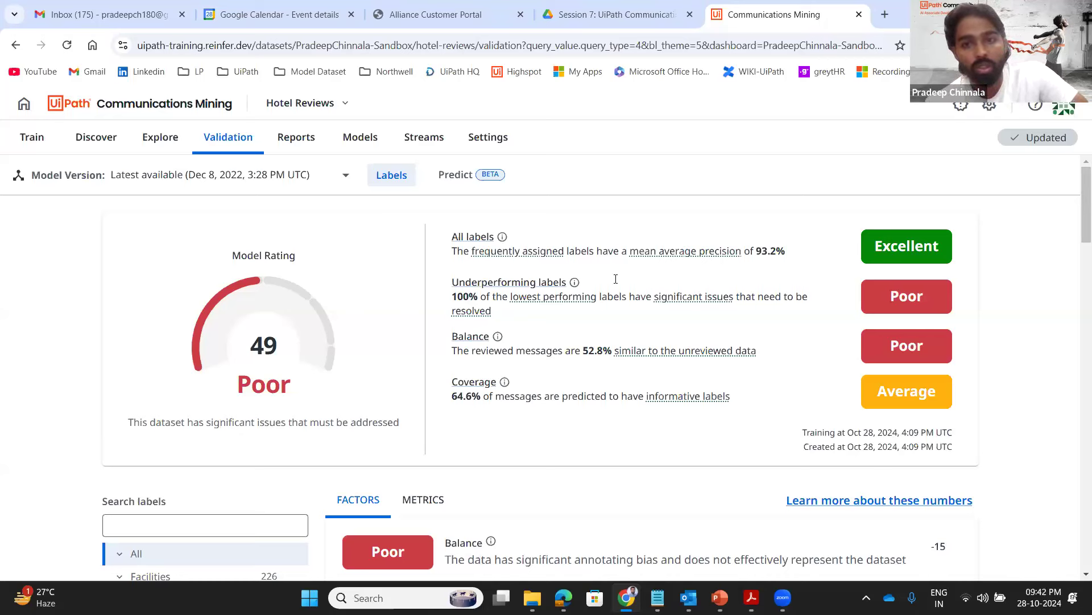
{"action": "mouse_move", "coordinate": [481, 255]}
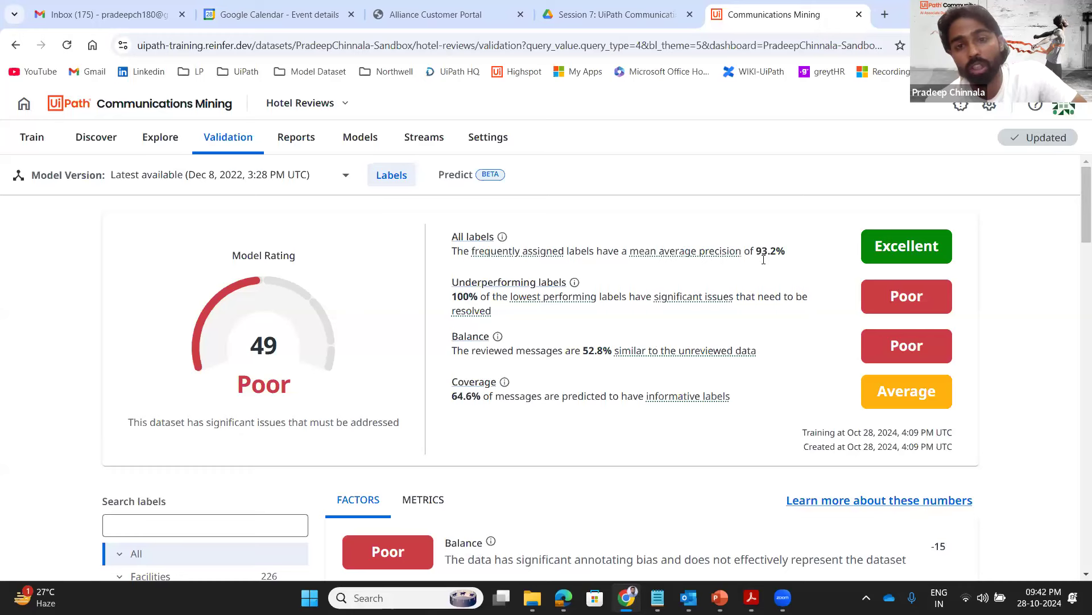
{"action": "mouse_move", "coordinate": [464, 303]}
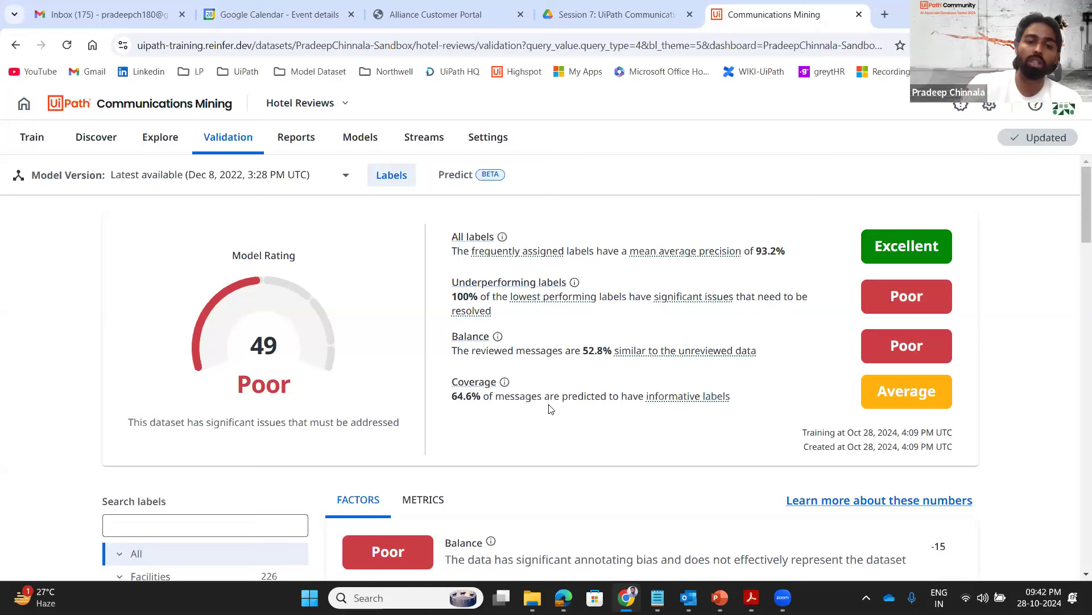
Skim the validation factors from Balance through Coverage and return to the model rating summary
{"action": "scroll", "coordinate": [551, 408], "scroll_direction": "down", "scroll_amount": 3}
{"action": "scroll", "coordinate": [551, 408], "scroll_direction": "down", "scroll_amount": 6}
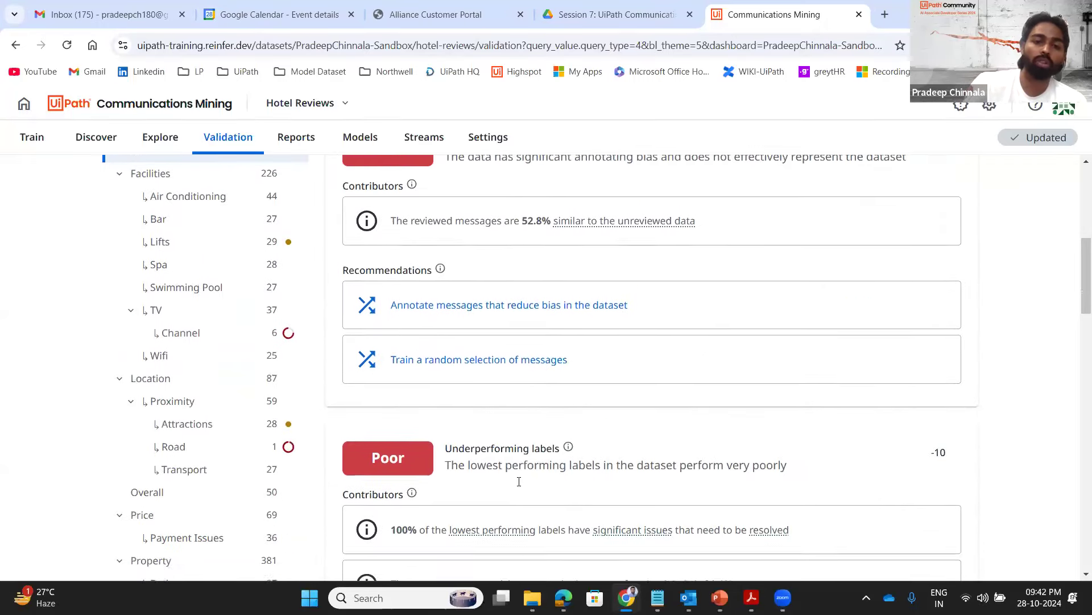
{"action": "scroll", "coordinate": [519, 481], "scroll_direction": "down", "scroll_amount": 7}
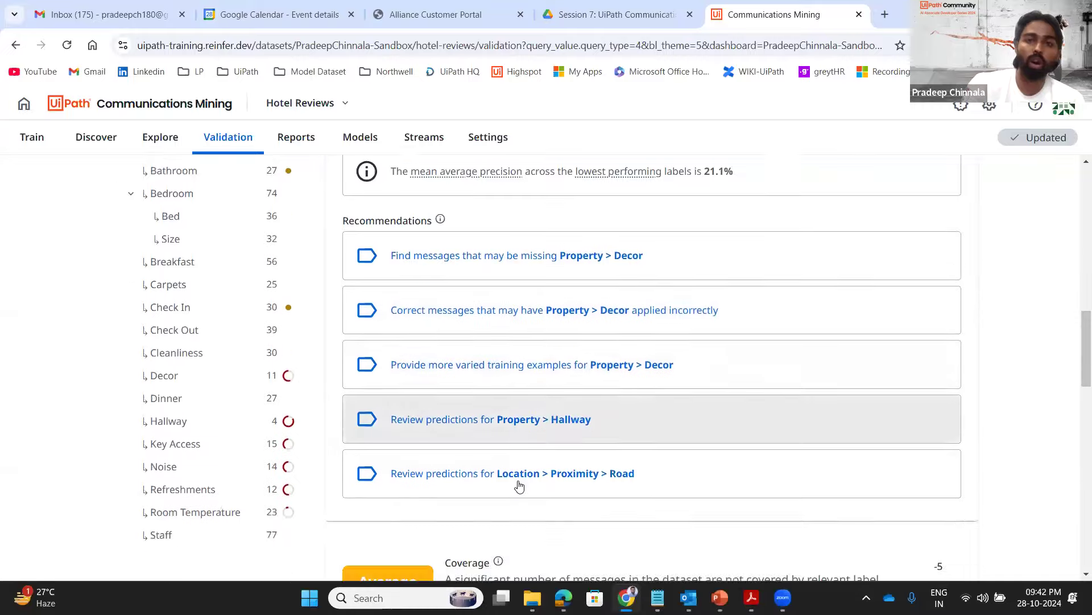
{"action": "scroll", "coordinate": [519, 481], "scroll_direction": "down", "scroll_amount": 5}
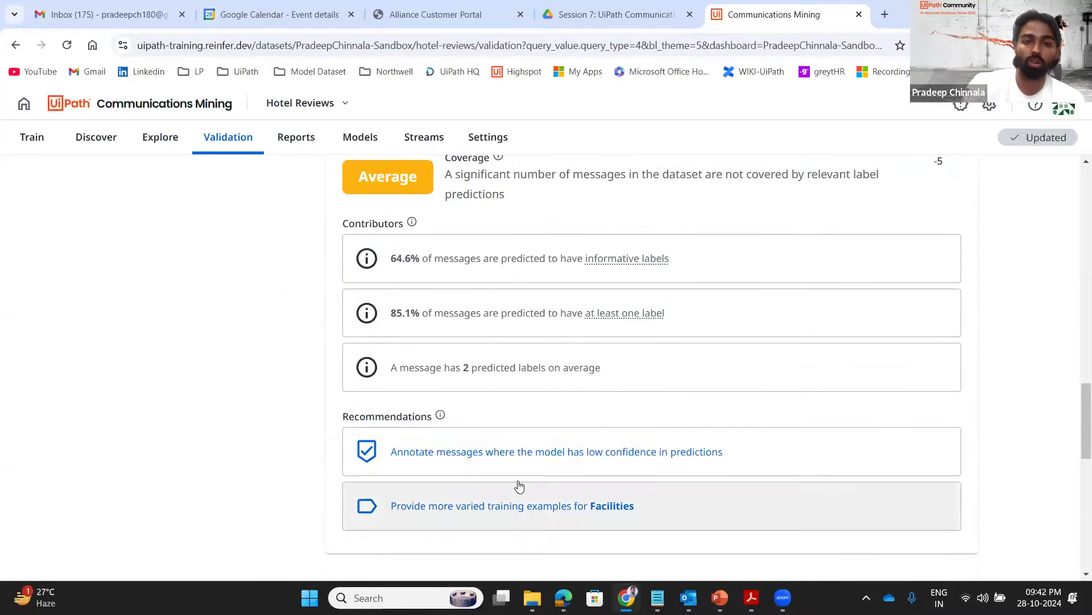
{"action": "scroll", "coordinate": [519, 483], "scroll_direction": "up", "scroll_amount": 7}
{"action": "scroll", "coordinate": [518, 485], "scroll_direction": "up", "scroll_amount": 12}
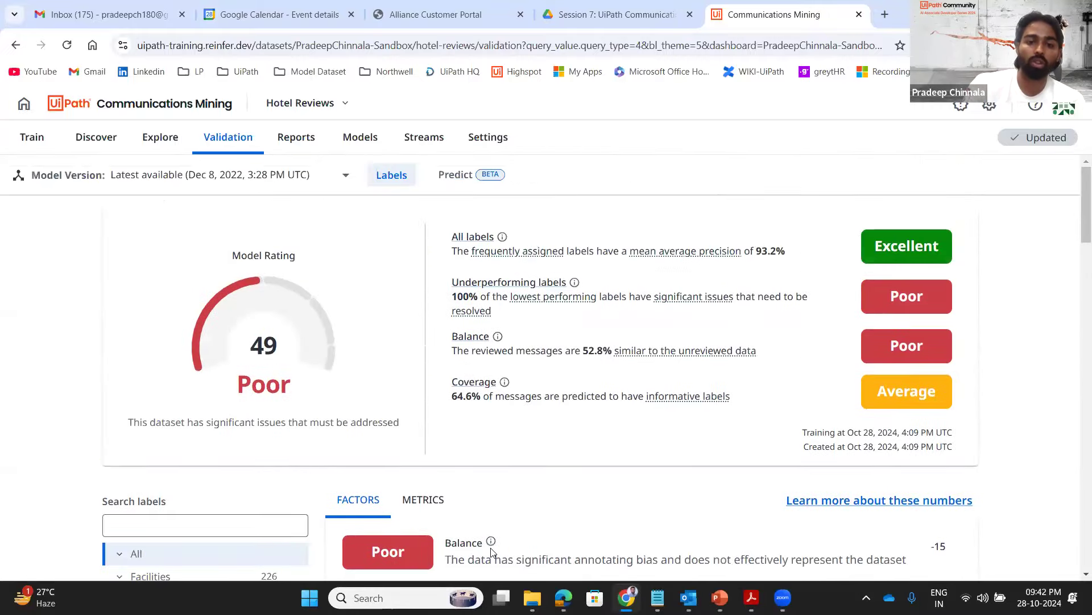
Examine the contributors and recommendations for the Balance and Underperforming labels factors
{"action": "scroll", "coordinate": [495, 550], "scroll_direction": "down", "scroll_amount": 2}
{"action": "scroll", "coordinate": [586, 510], "scroll_direction": "down", "scroll_amount": 2}
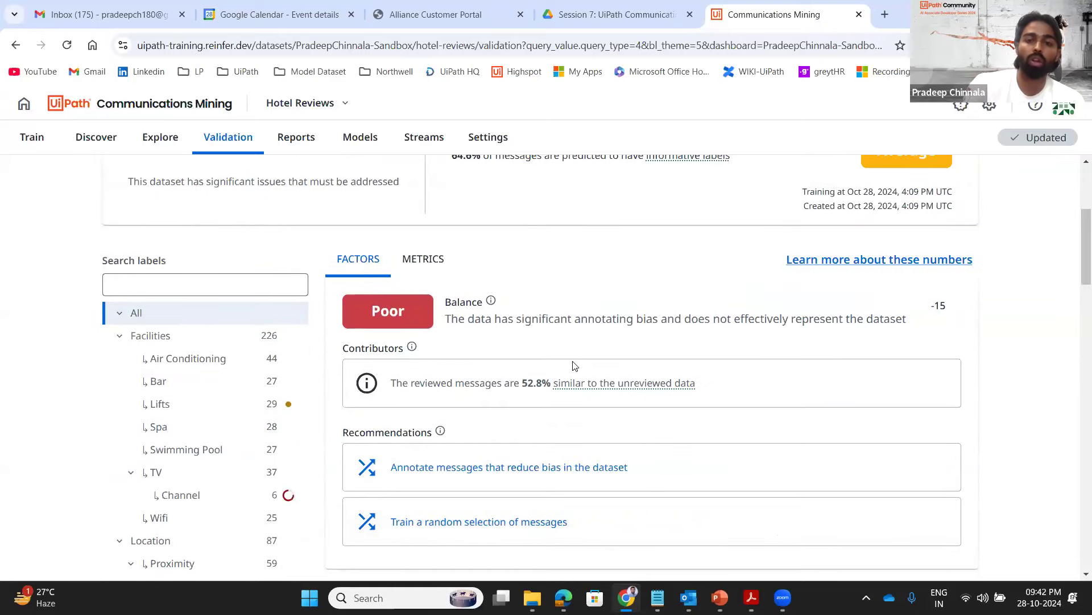
{"action": "mouse_move", "coordinate": [591, 384]}
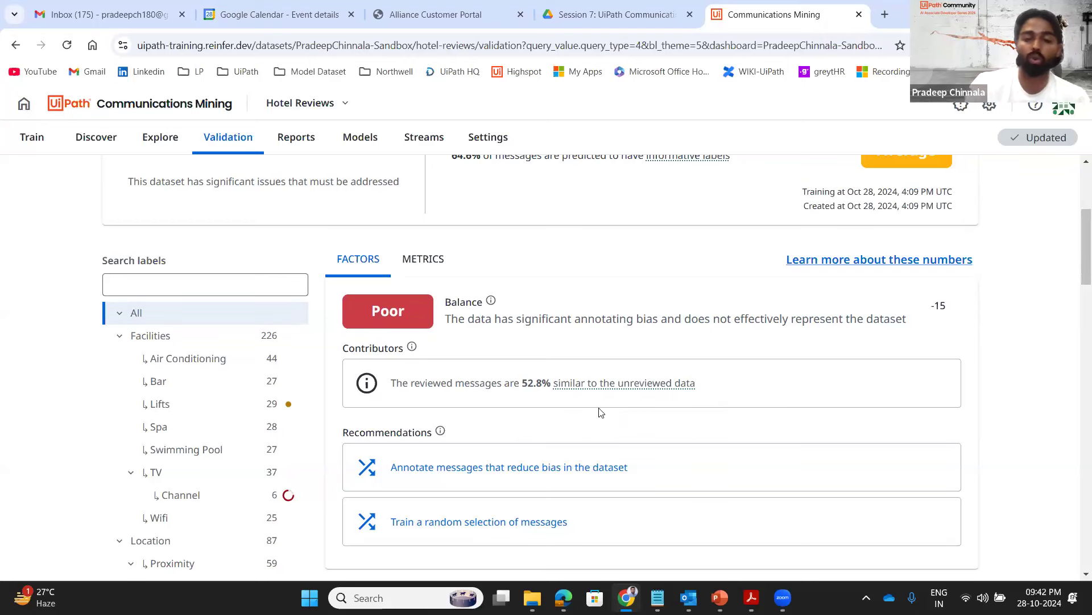
{"action": "scroll", "coordinate": [601, 412], "scroll_direction": "down", "scroll_amount": 4}
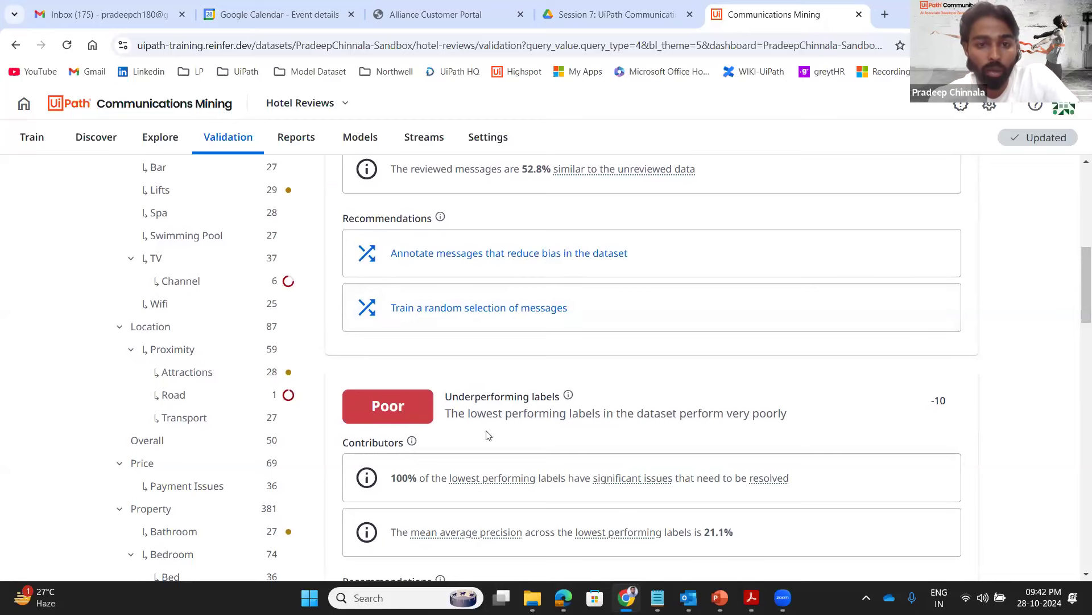
{"action": "scroll", "coordinate": [597, 449], "scroll_direction": "down", "scroll_amount": 1}
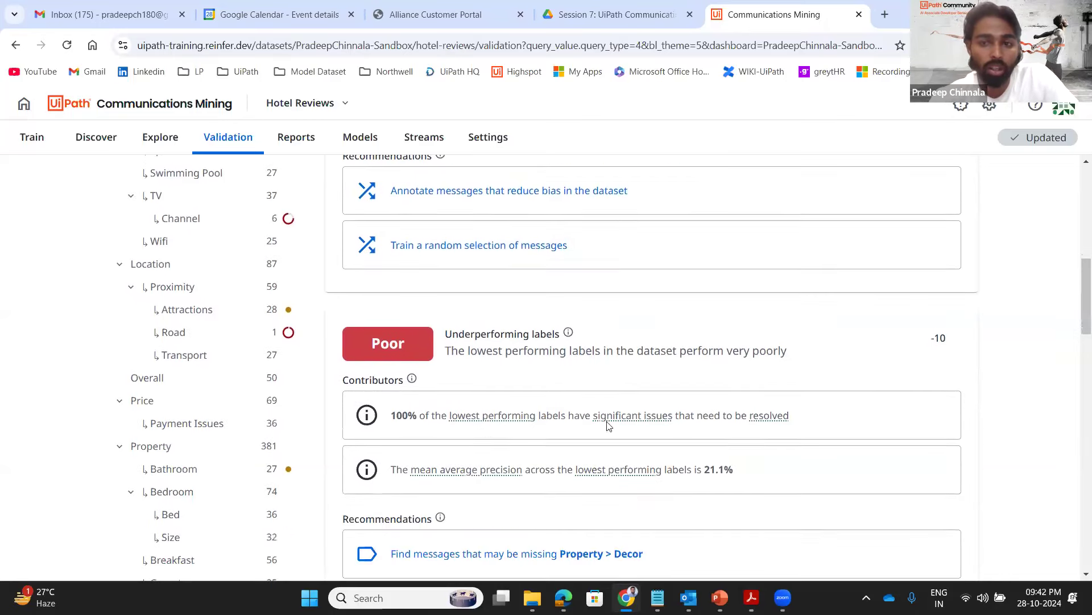
{"action": "scroll", "coordinate": [572, 434], "scroll_direction": "down", "scroll_amount": 5}
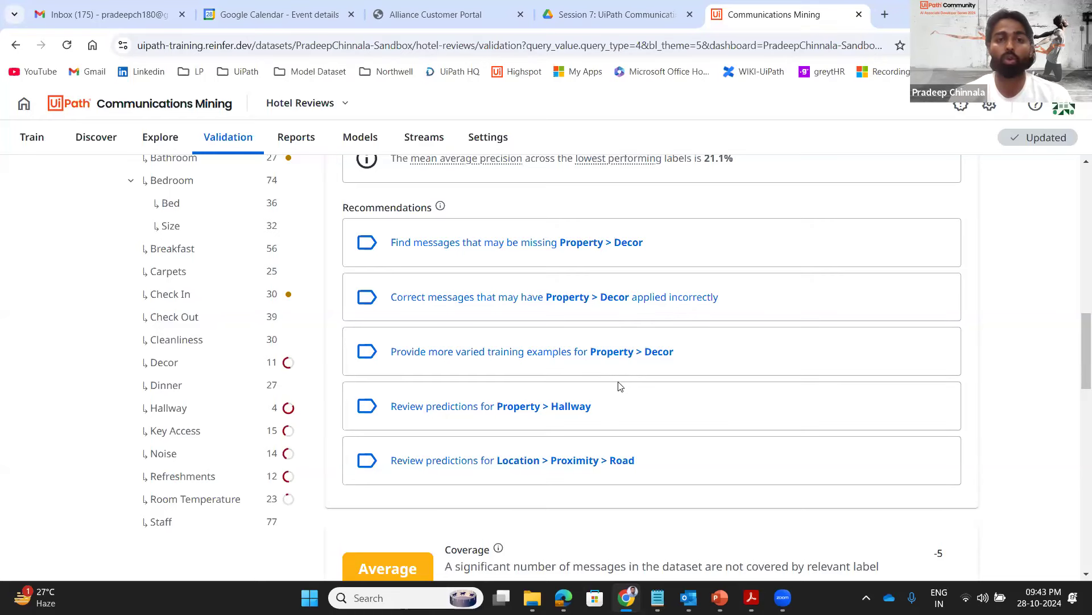
Examine the contributors and recommendations for the Coverage and All labels factors, ending back at the model rating summary
{"action": "scroll", "coordinate": [620, 386], "scroll_direction": "up", "scroll_amount": 15}
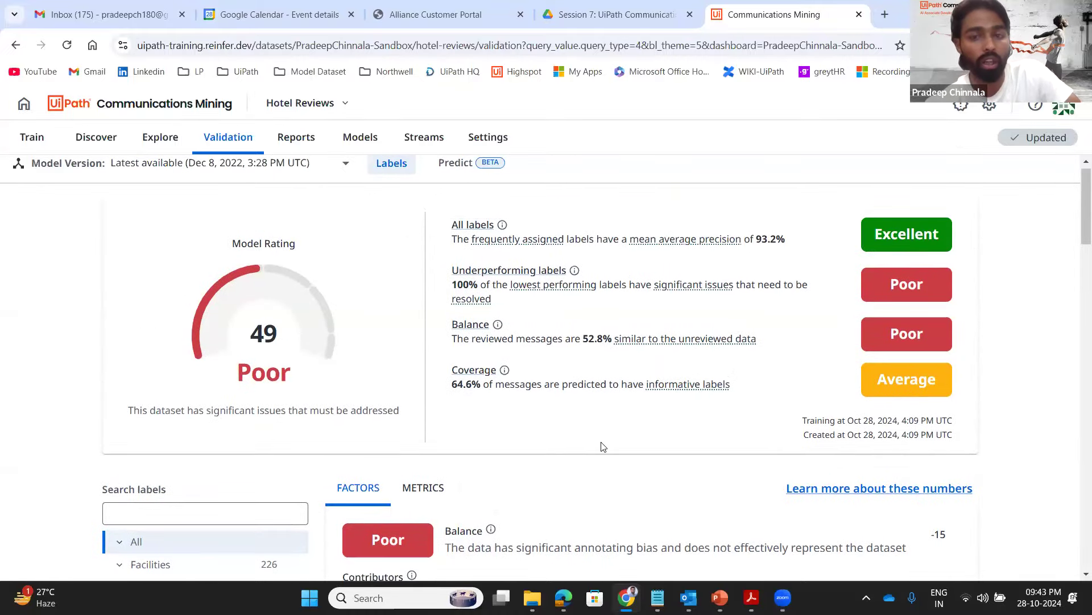
{"action": "scroll", "coordinate": [602, 447], "scroll_direction": "down", "scroll_amount": 5}
{"action": "scroll", "coordinate": [602, 447], "scroll_direction": "down", "scroll_amount": 18}
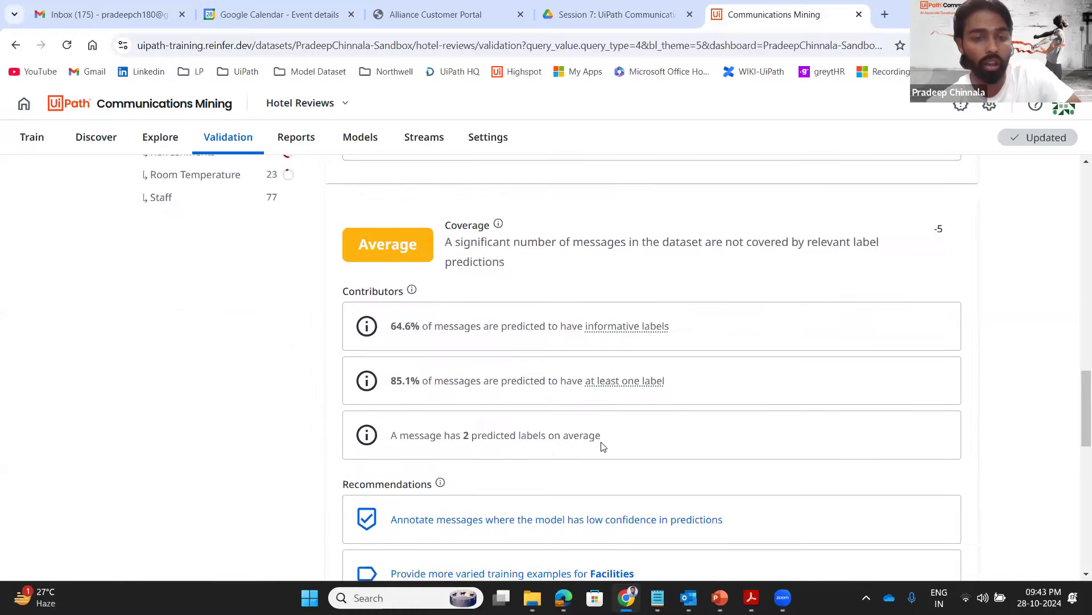
{"action": "scroll", "coordinate": [603, 447], "scroll_direction": "down", "scroll_amount": 3}
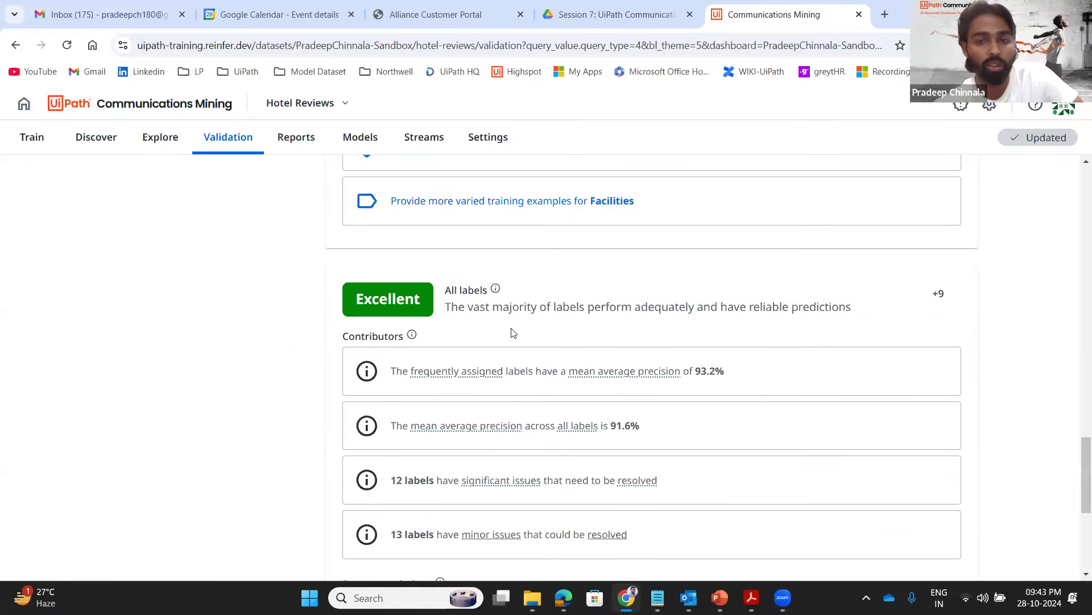
{"action": "scroll", "coordinate": [541, 350], "scroll_direction": "down", "scroll_amount": 1}
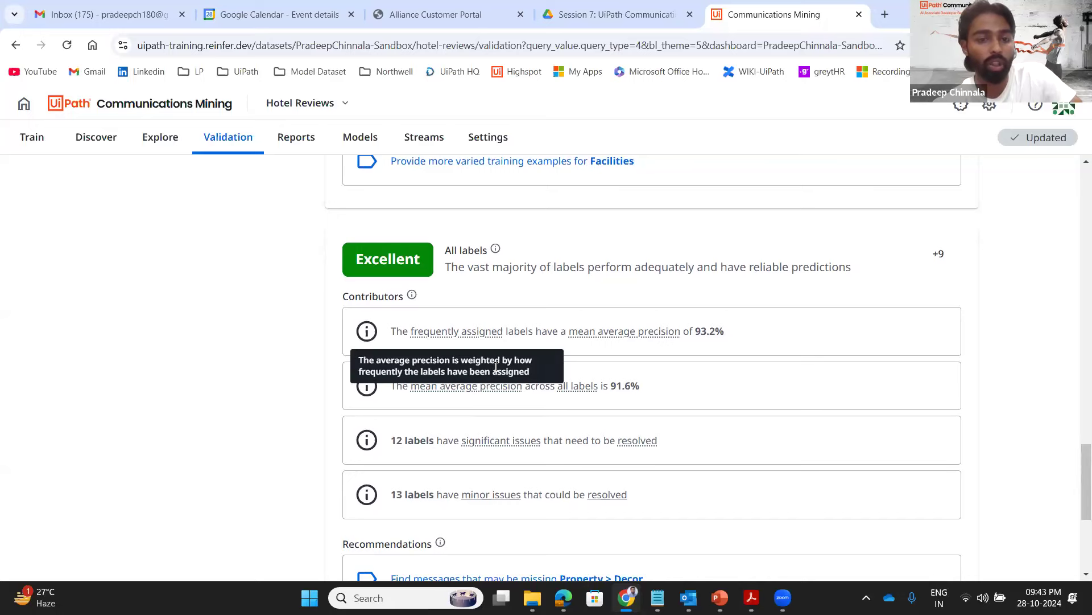
{"action": "scroll", "coordinate": [749, 446], "scroll_direction": "down", "scroll_amount": 5}
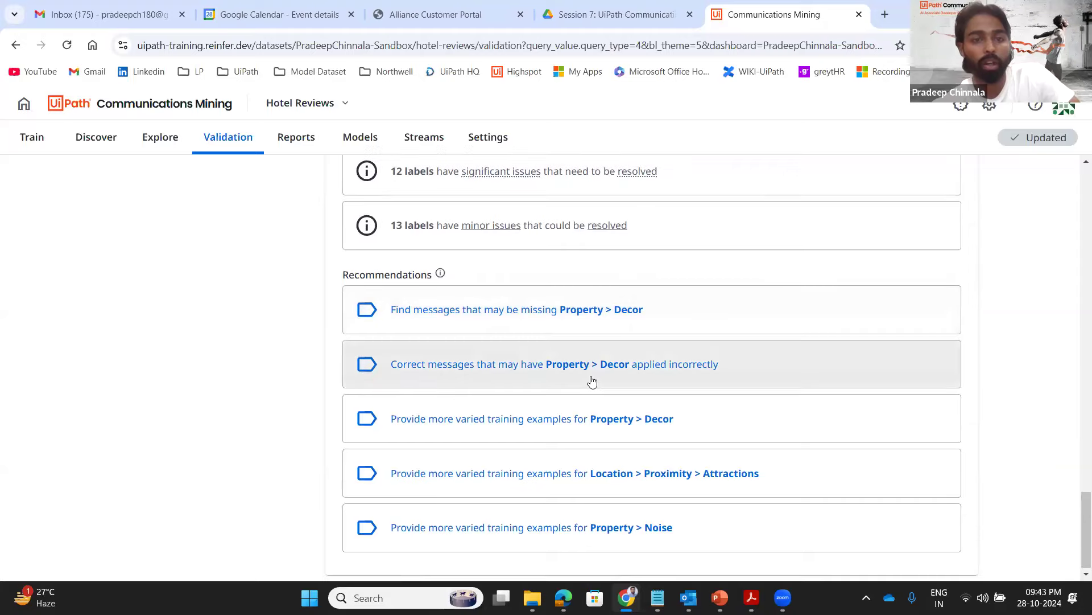
{"action": "scroll", "coordinate": [590, 378], "scroll_direction": "up", "scroll_amount": 12}
{"action": "scroll", "coordinate": [590, 377], "scroll_direction": "up", "scroll_amount": 20}
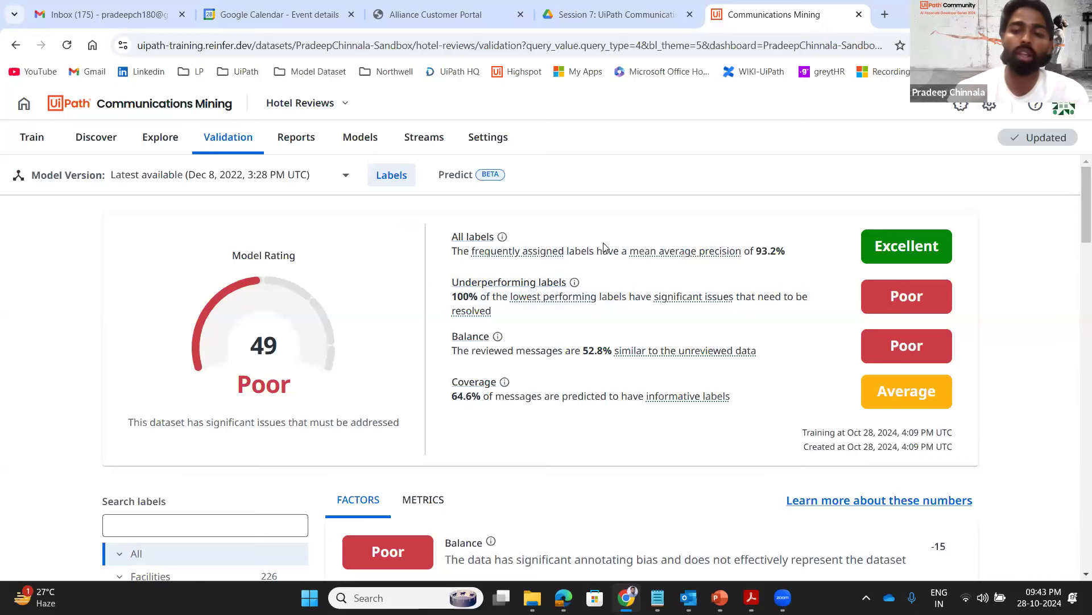
Open the label summary report and view its label treemap
{"action": "left_click", "coordinate": [297, 141]}
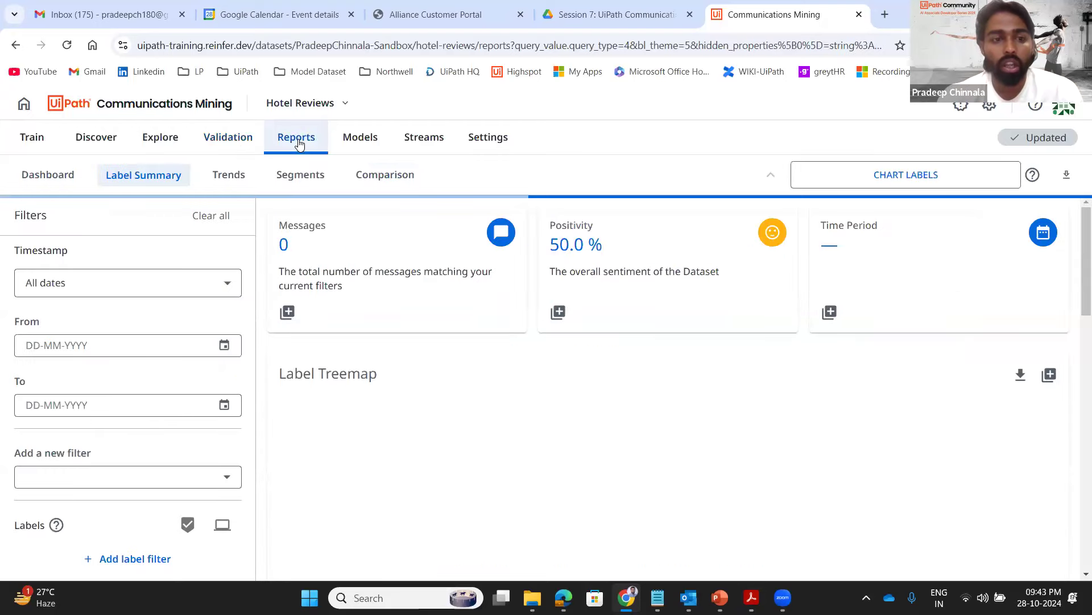
{"action": "scroll", "coordinate": [635, 471], "scroll_direction": "down", "scroll_amount": 3}
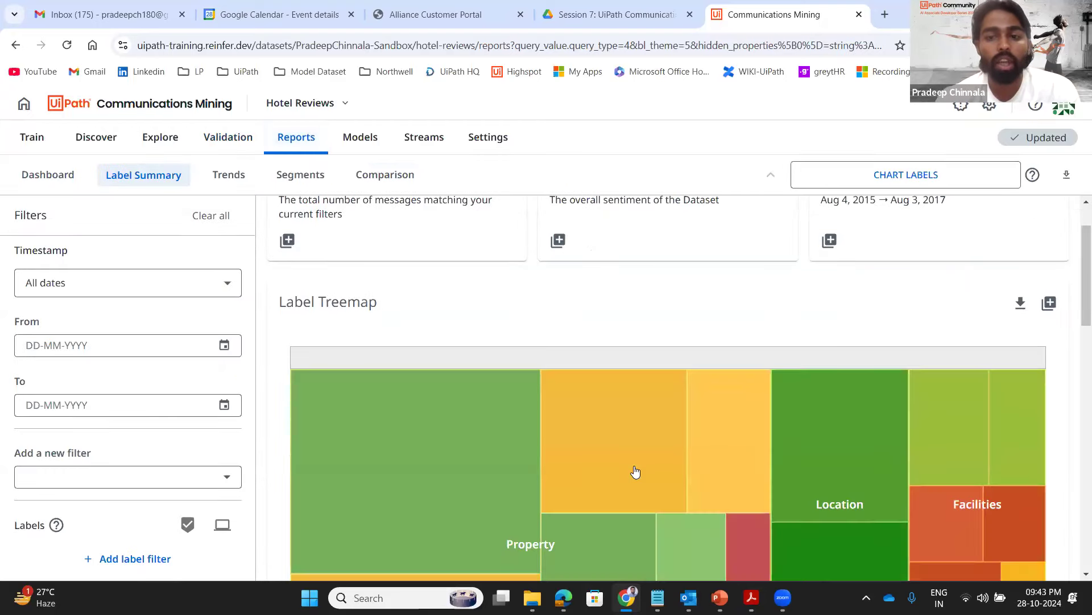
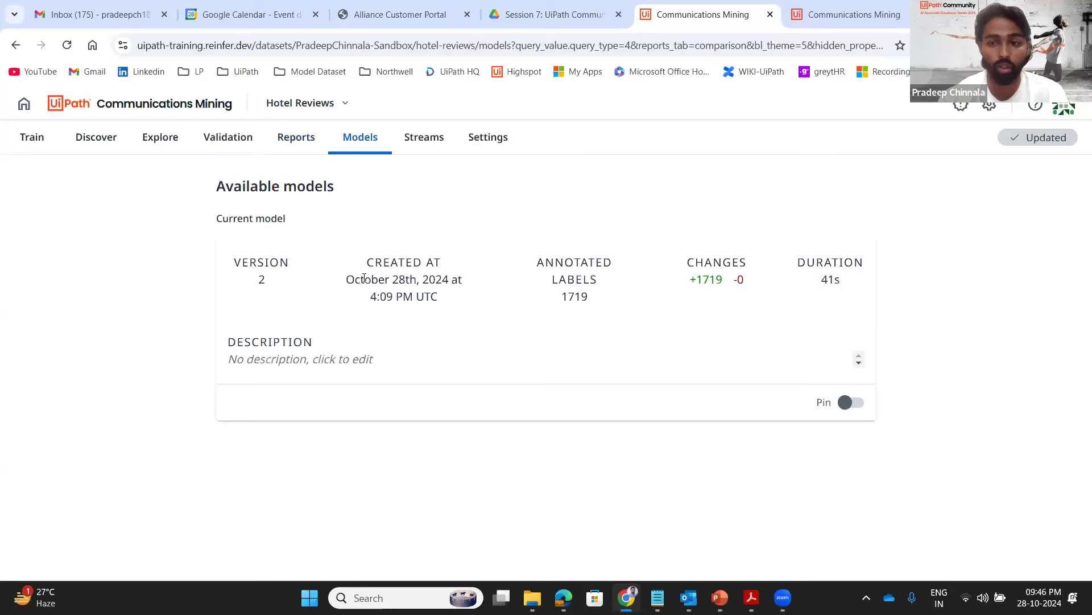
Check the current model's creation date and view the dataset's active streams
{"action": "double_click", "coordinate": [364, 278]}
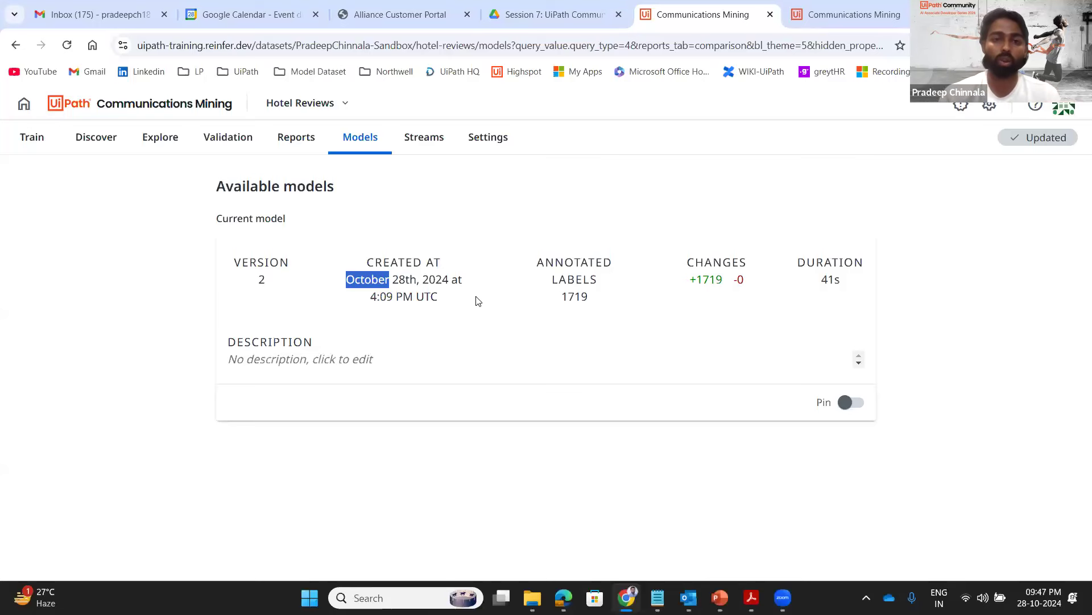
{"action": "left_click", "coordinate": [430, 141]}
{"action": "left_click", "coordinate": [379, 141]}
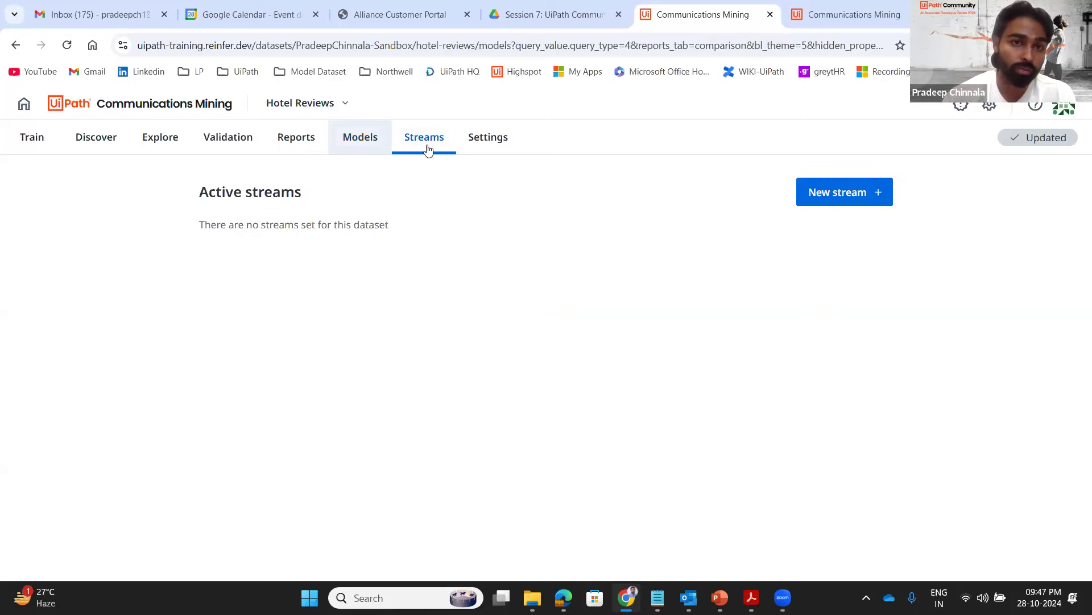
{"action": "left_click", "coordinate": [427, 149]}
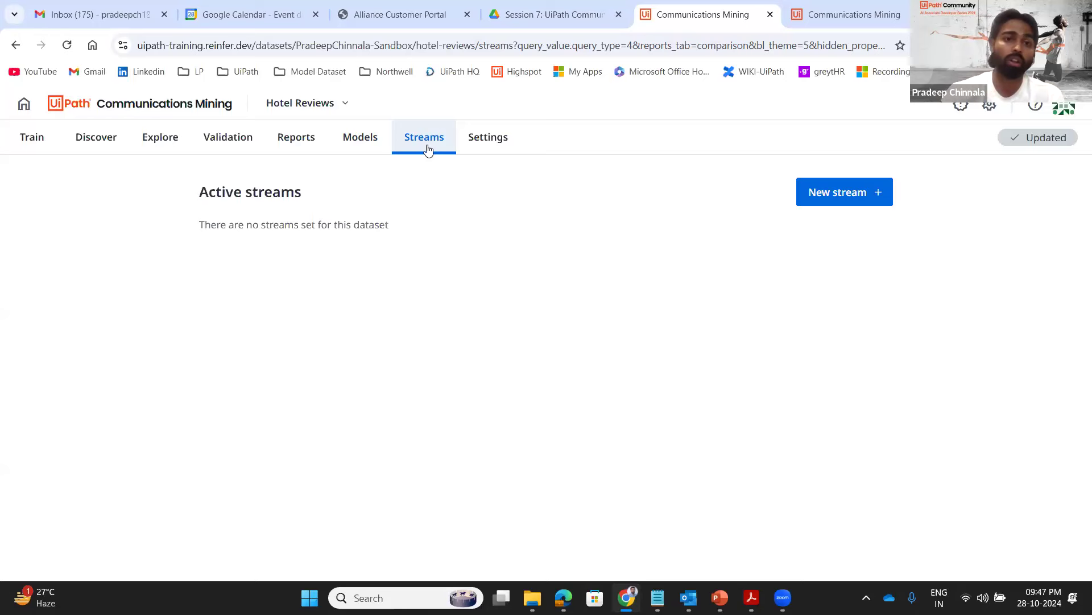
View the label comparison report for Group A and Group B and return to the available models
{"action": "left_click", "coordinate": [300, 146]}
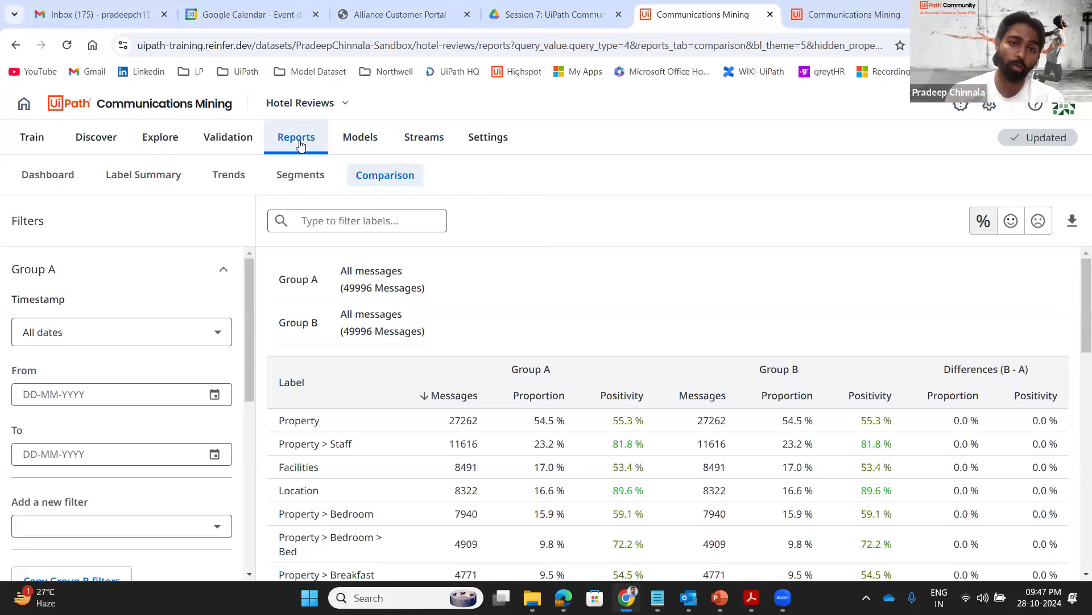
{"action": "left_click", "coordinate": [361, 144]}
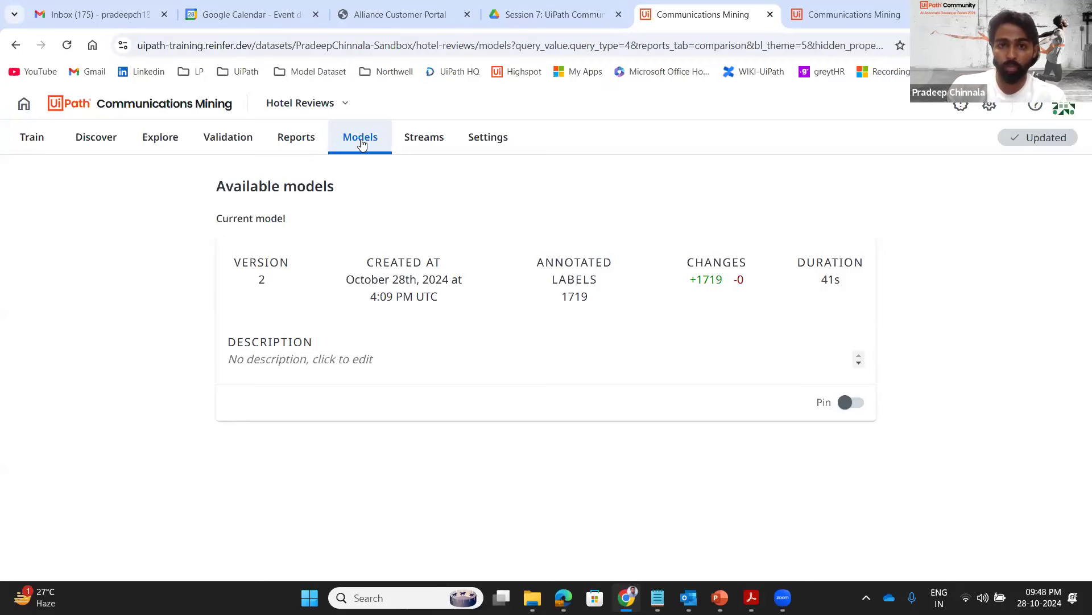
Open the creation form for a new stream in the Hotel Reviews dataset
{"action": "left_click", "coordinate": [419, 145]}
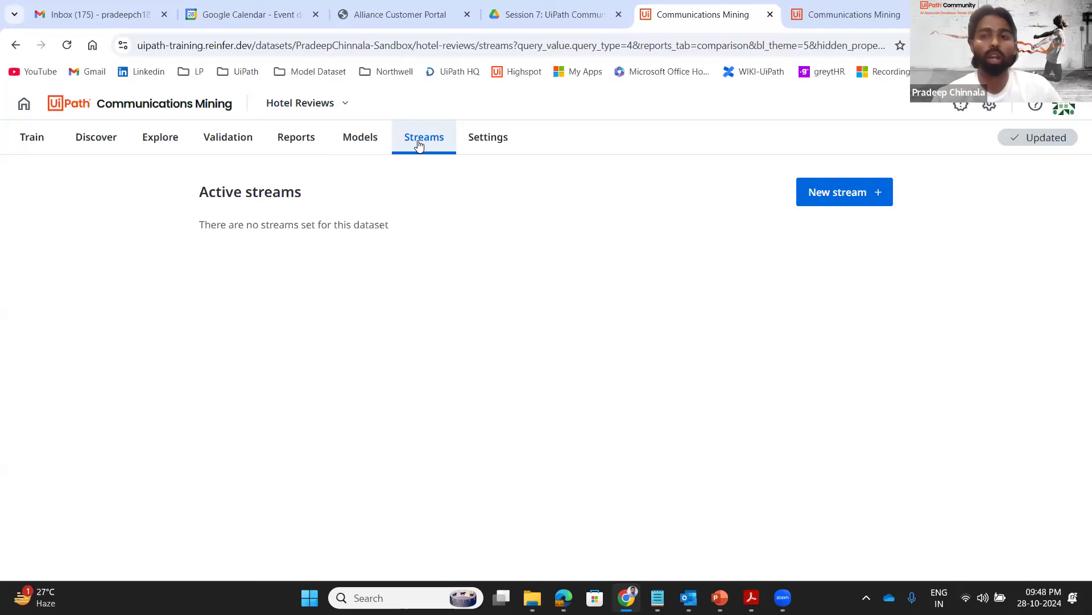
{"action": "left_click", "coordinate": [837, 192]}
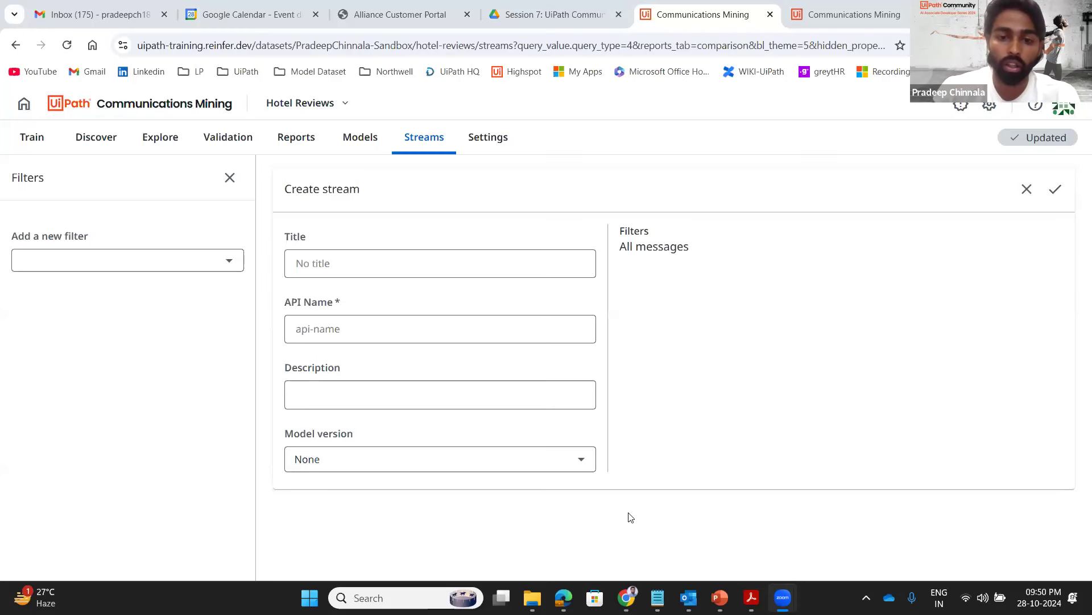
Switch to the Communication mining folder in File Explorer and open the "Communications Mining + Document Understanding Demo" video
{"action": "mouse_move", "coordinate": [625, 597]}
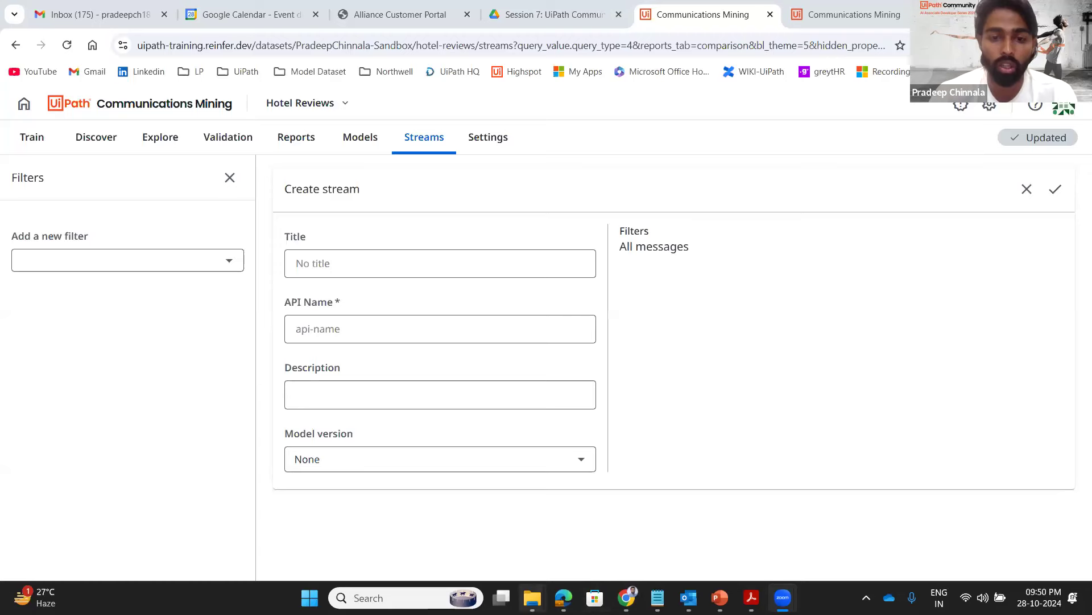
{"action": "mouse_move", "coordinate": [532, 597]}
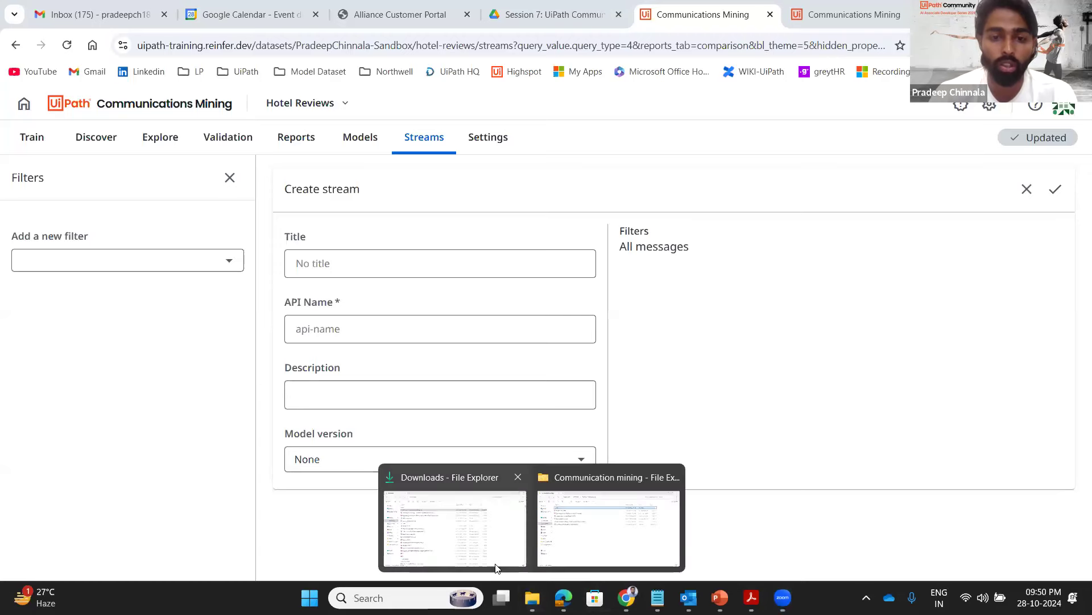
{"action": "left_click", "coordinate": [579, 521]}
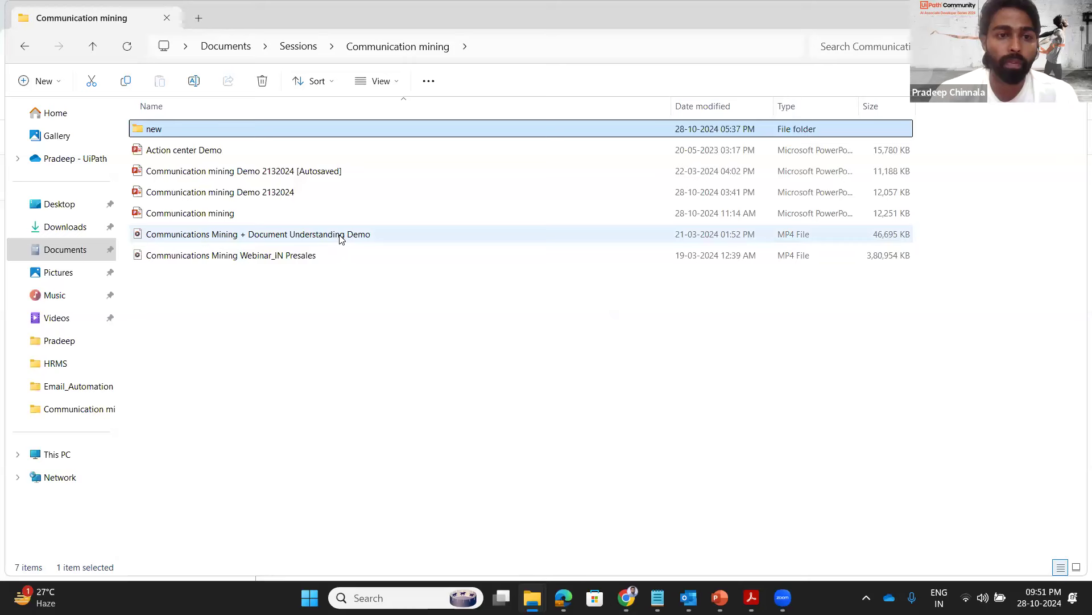
{"action": "double_click", "coordinate": [340, 234]}
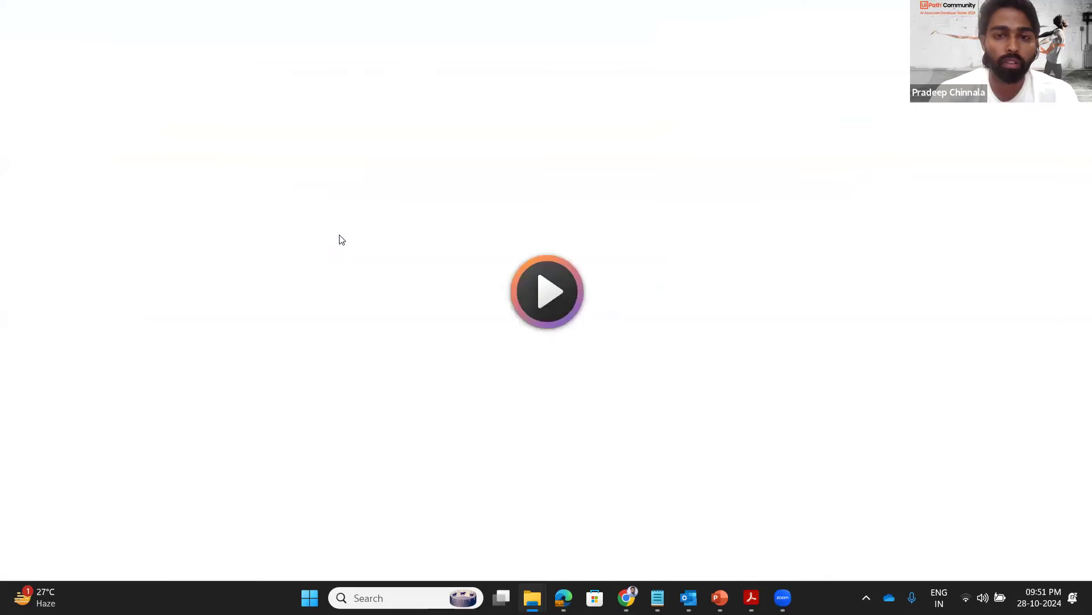